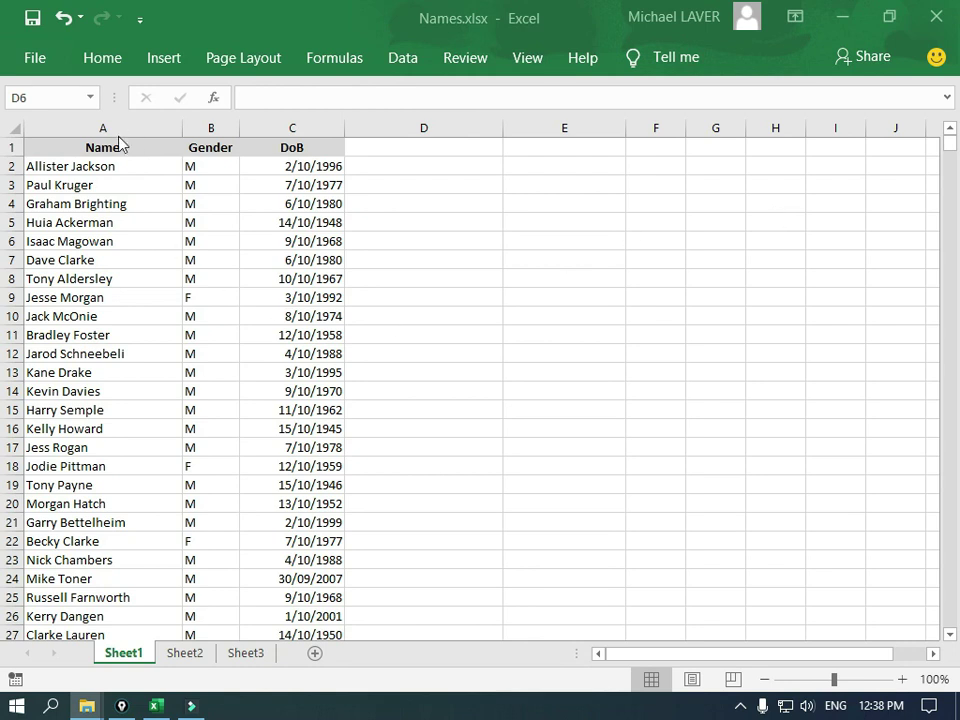
Examine the Name, Gender and DoB data in columns A to C, from the first record to the last
click(133, 163)
click(133, 167)
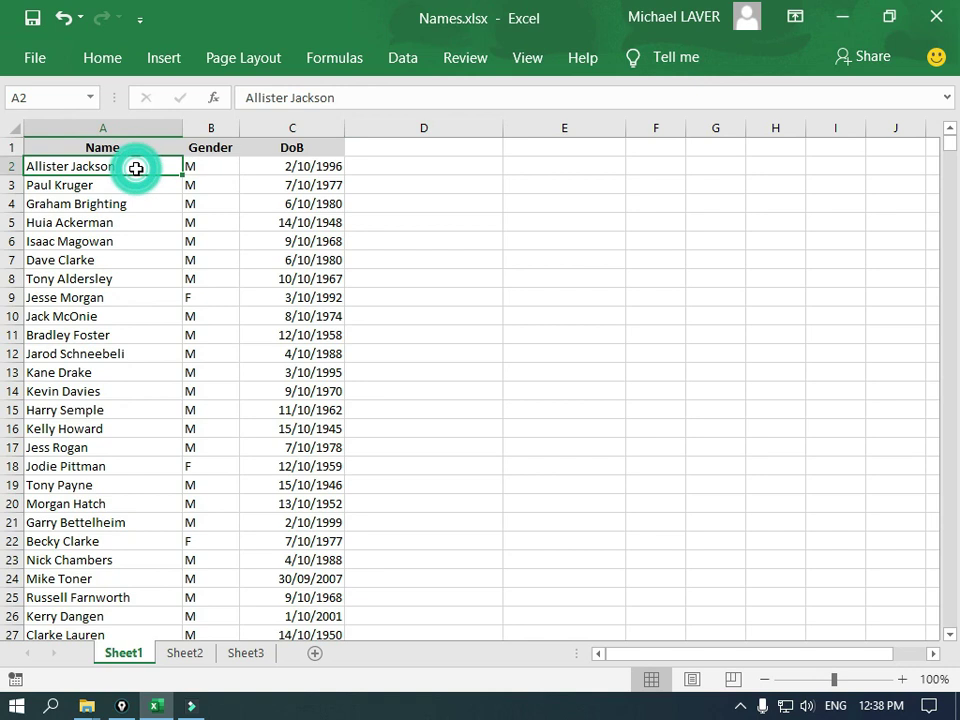
click(220, 165)
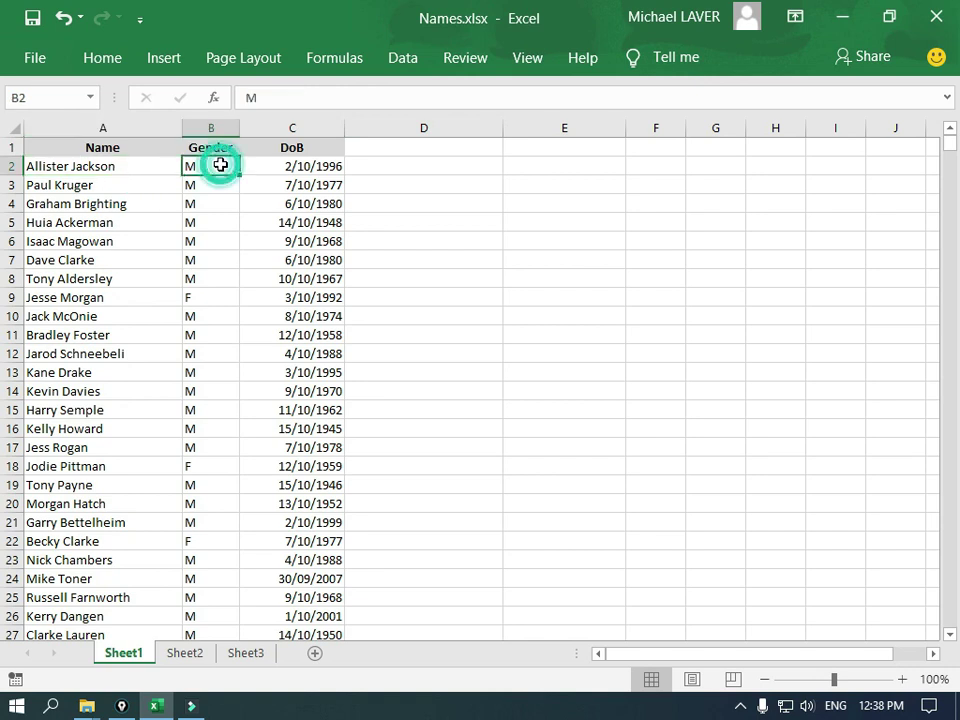
click(281, 165)
click(143, 169)
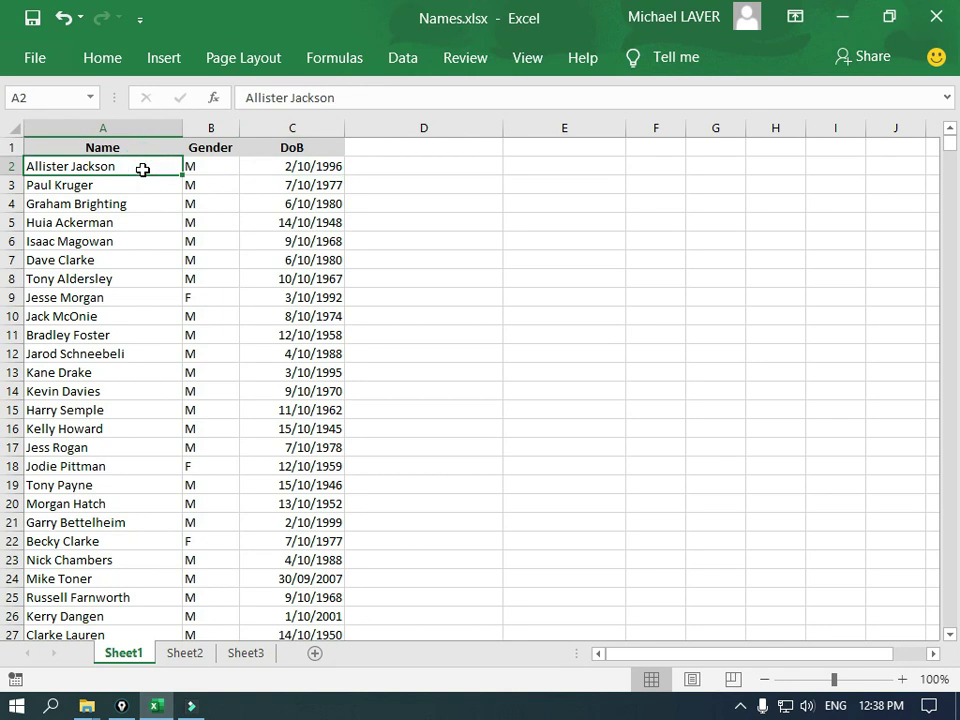
key(ctrl+Down)
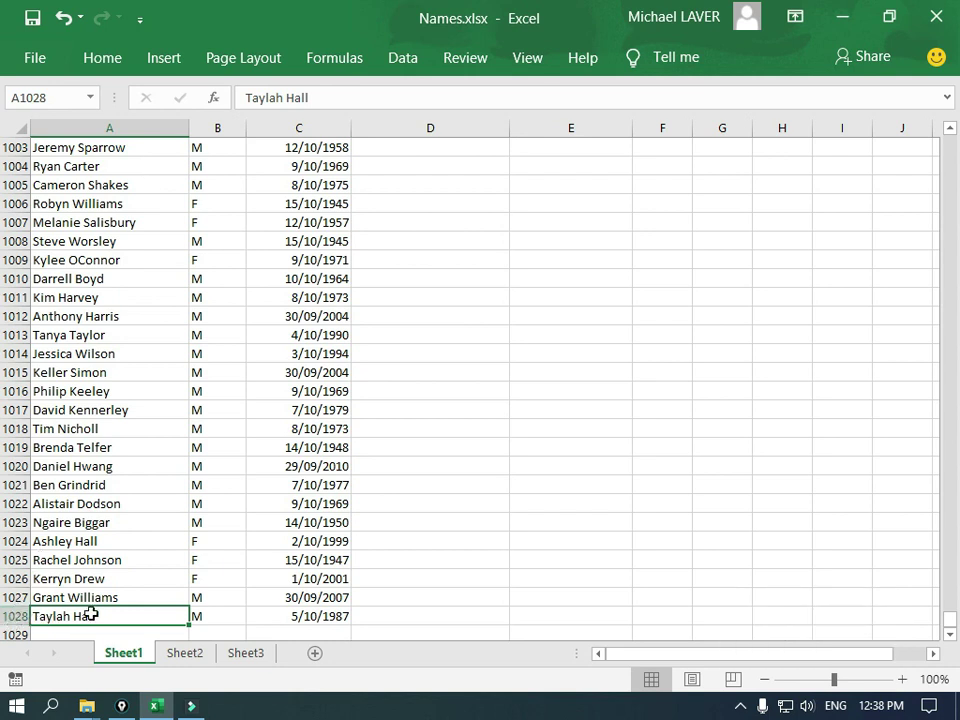
key(ctrl+Home)
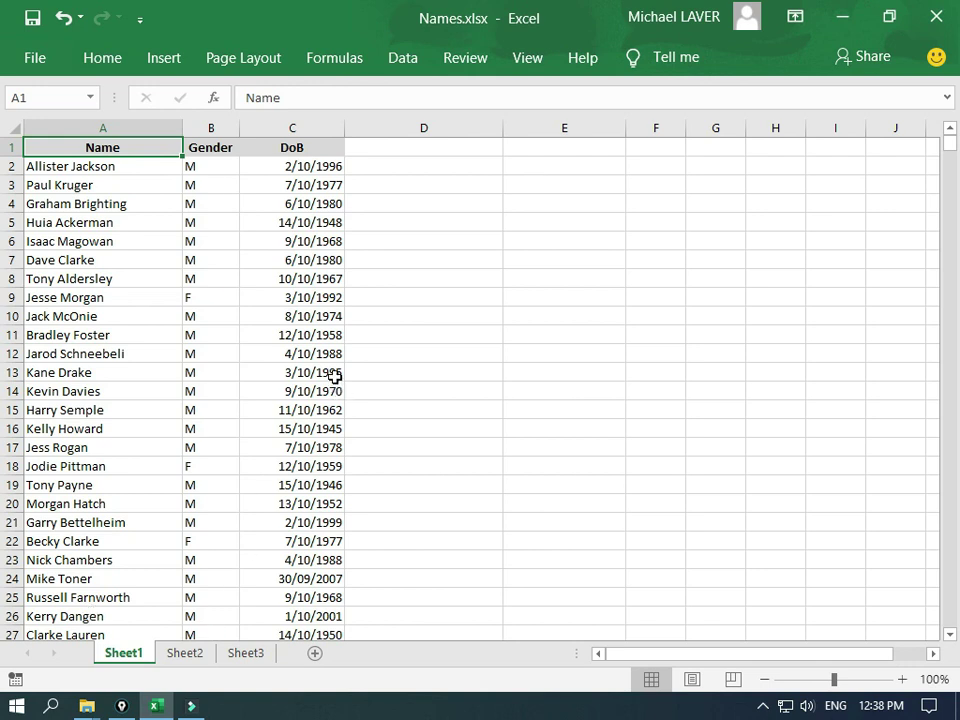
click(139, 166)
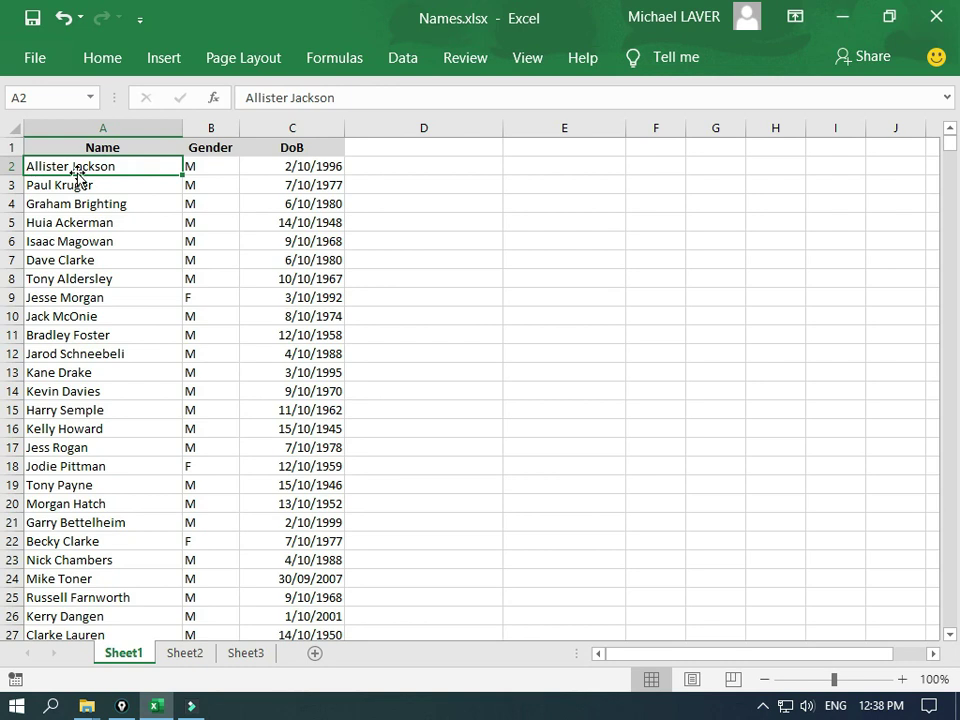
Add the headings First Name in cell D1 and Last Name in cell E1
click(411, 148)
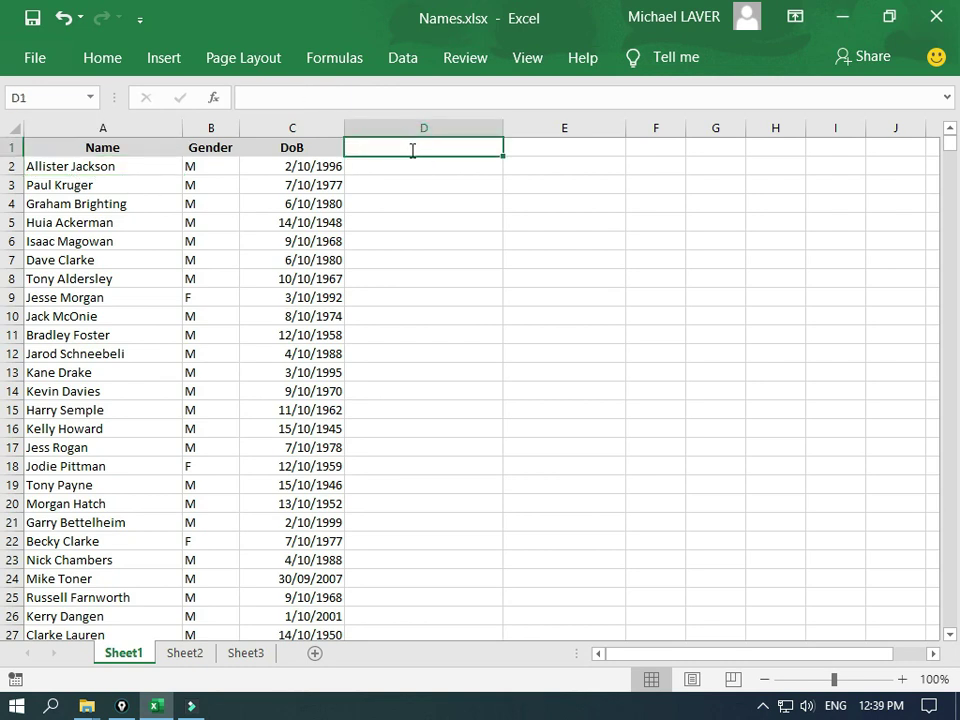
text(First Name)
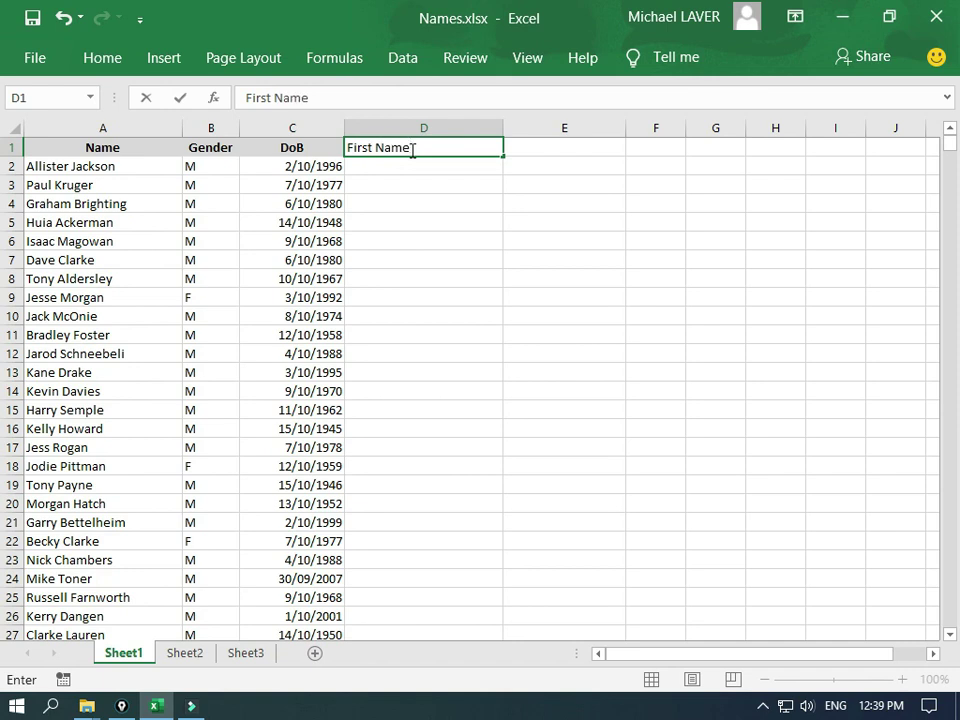
key(Tab)
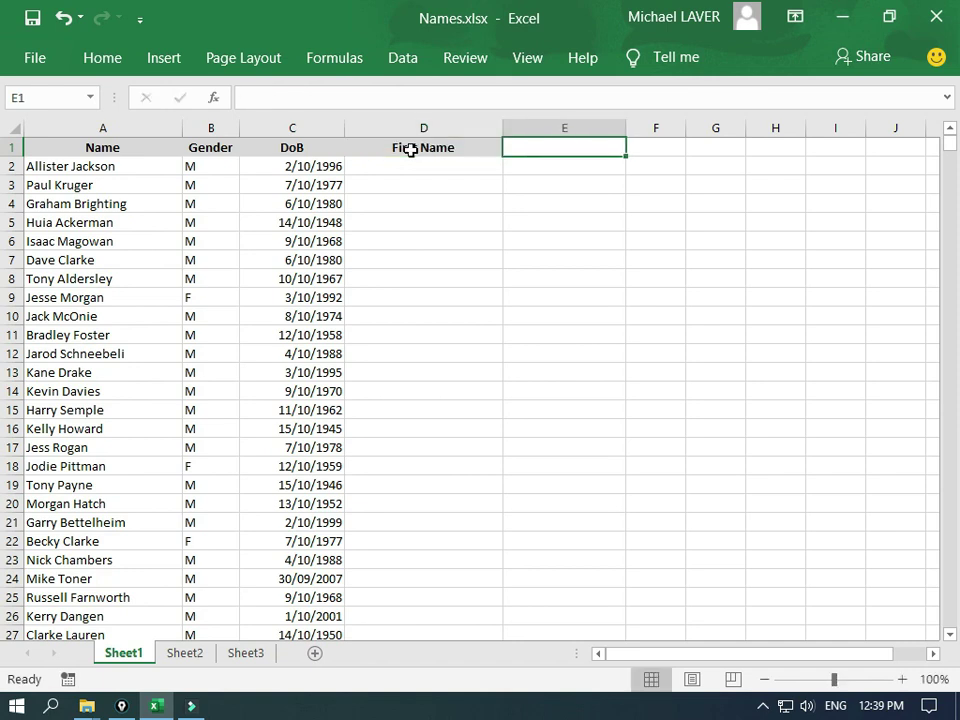
text(Last Name)
key(Return)
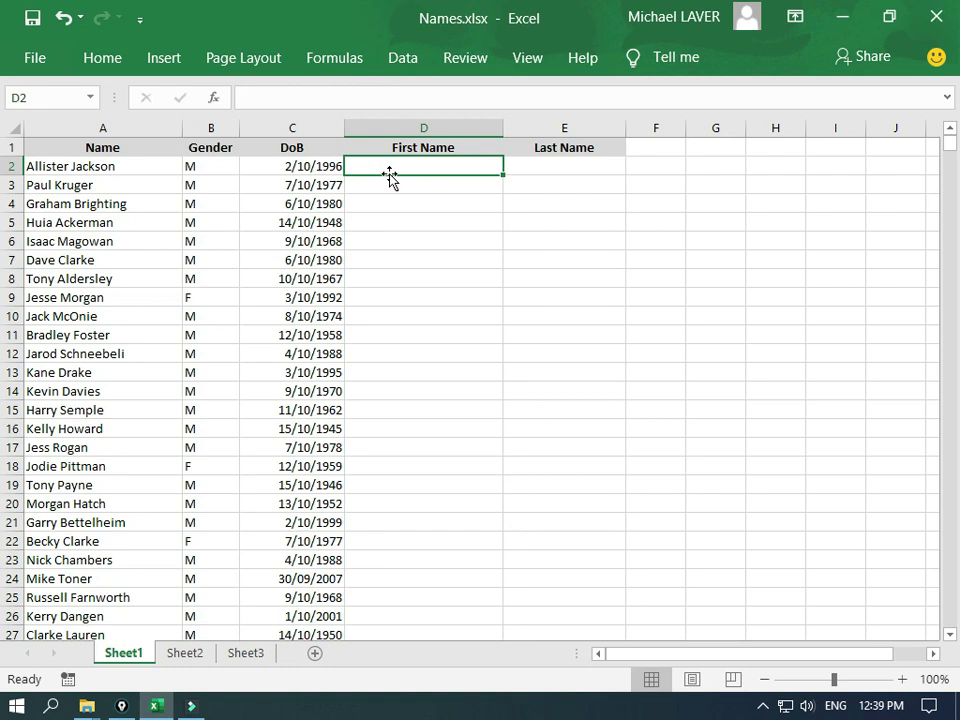
Enter the formula =LEFT(A2,9) in cell D2 to extract the first nine characters of the name
text(=left)
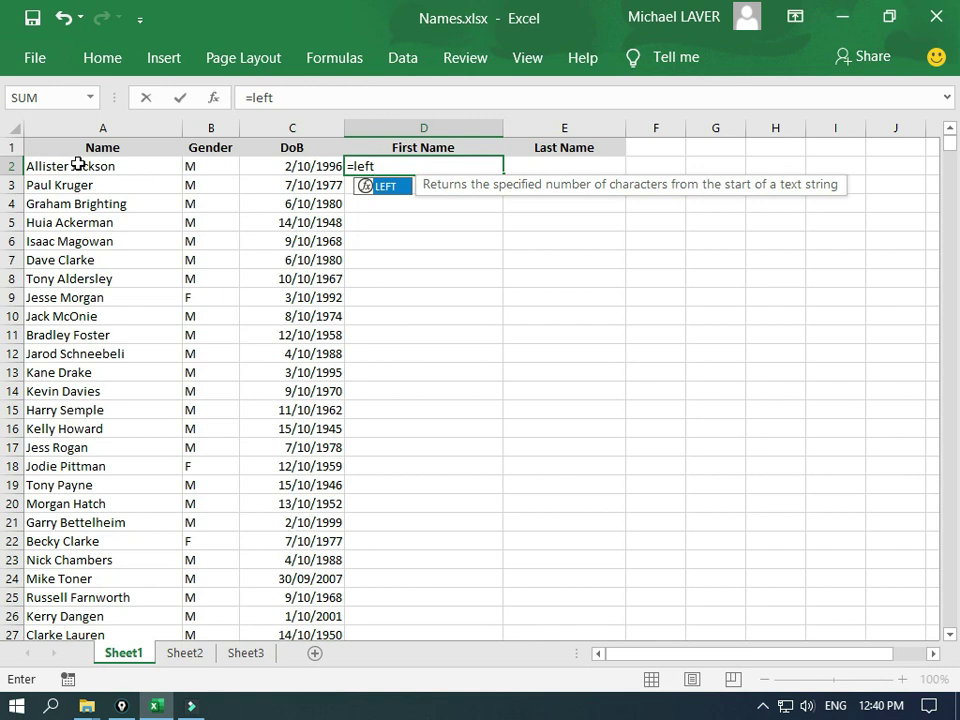
text(()
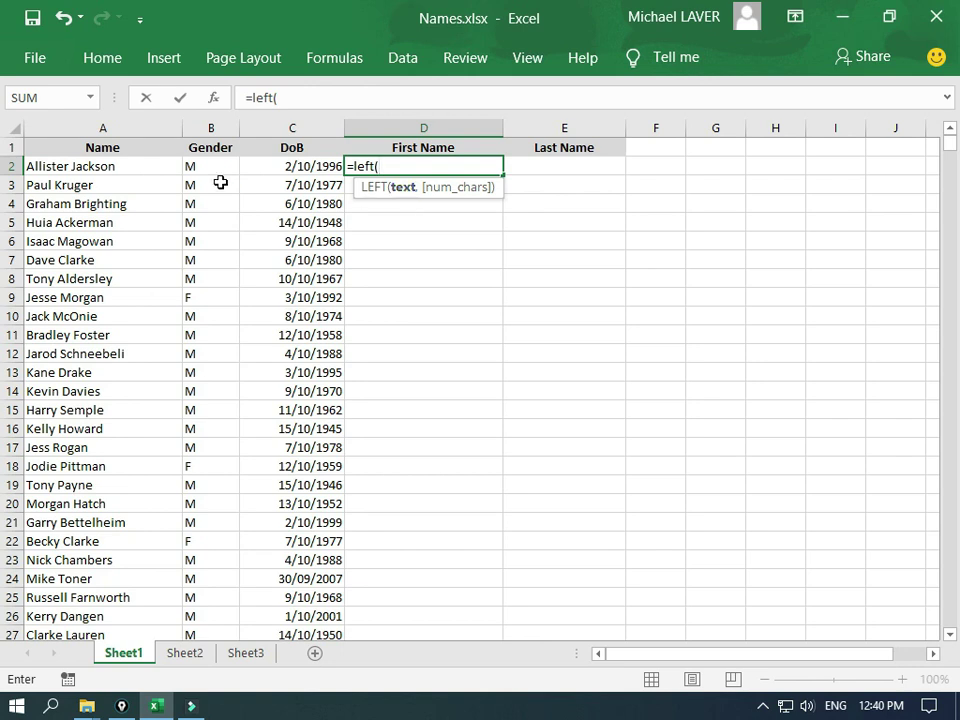
click(145, 166)
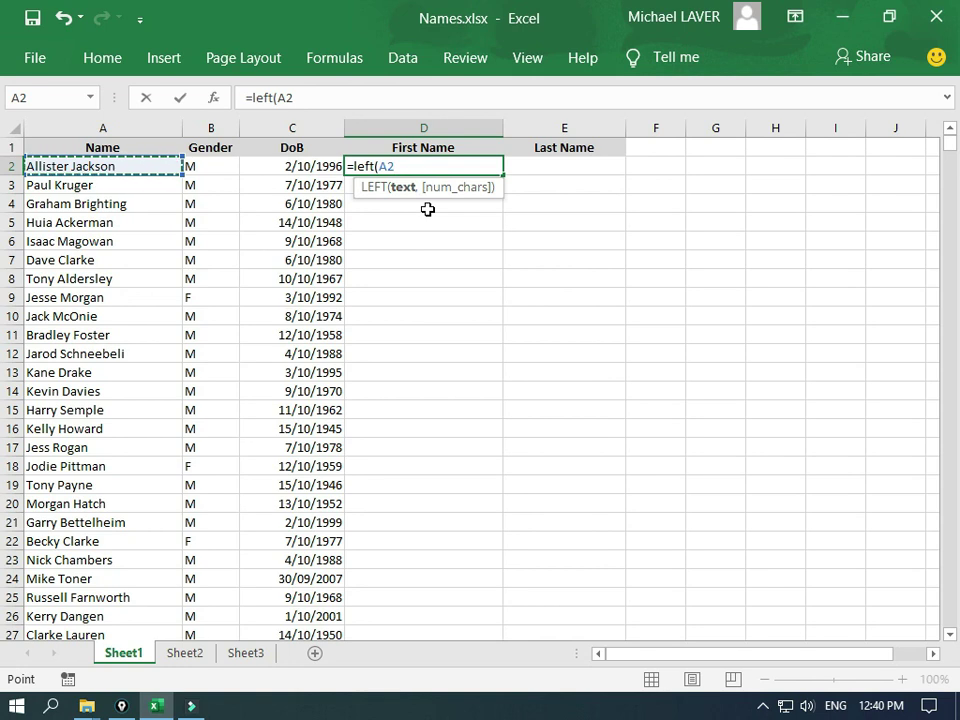
text(,)
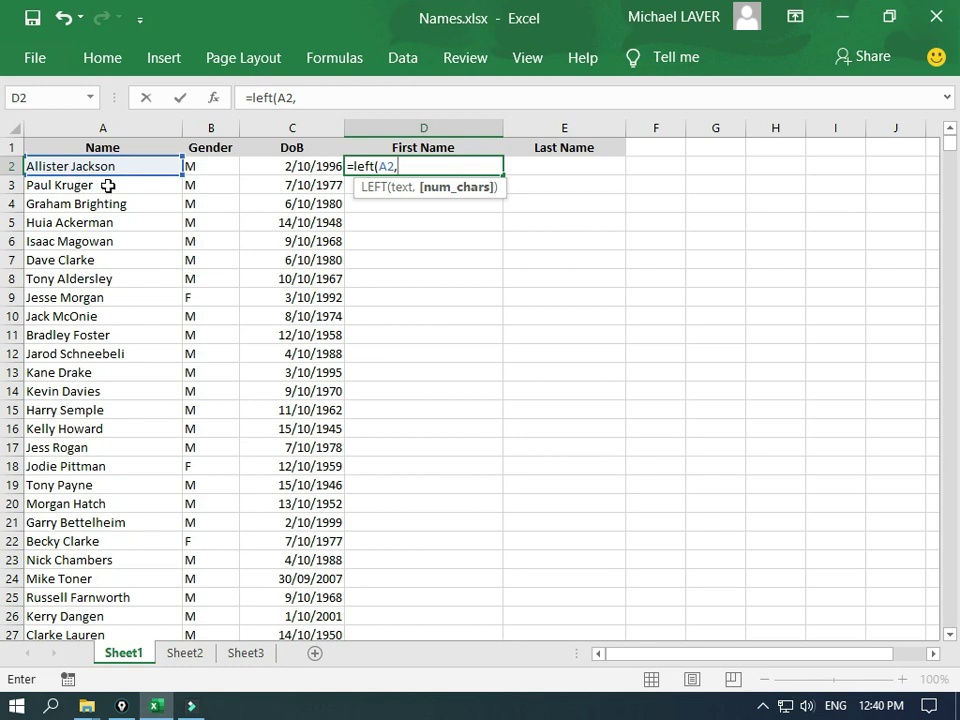
text(9))
key(Return)
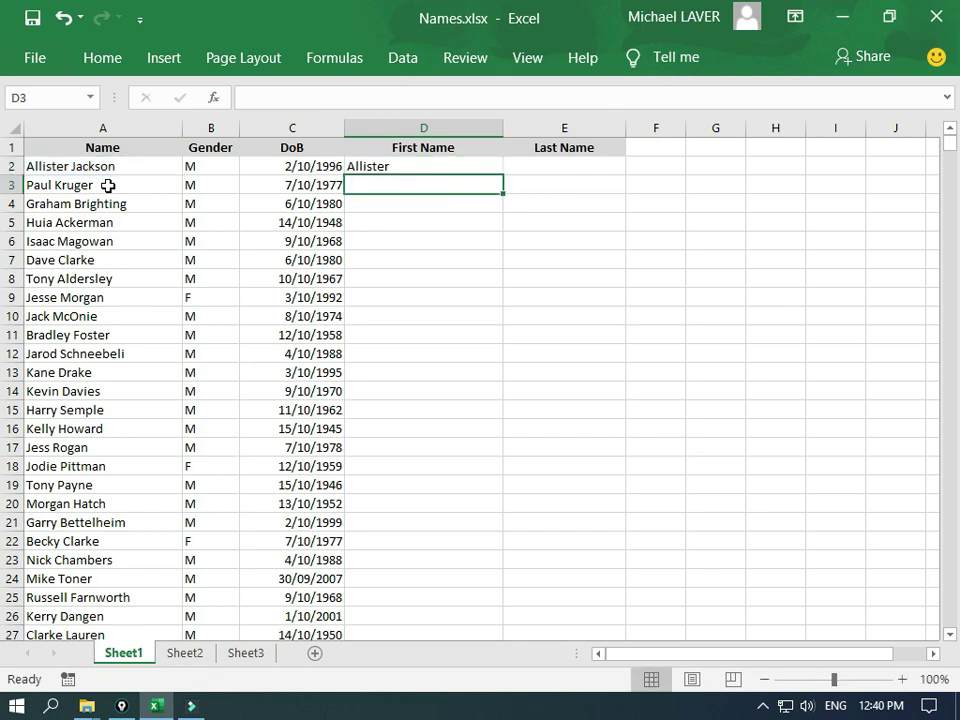
Fill the LEFT formula from D2 down to D14 and check the extracted names in D3 to D7
key(Up)
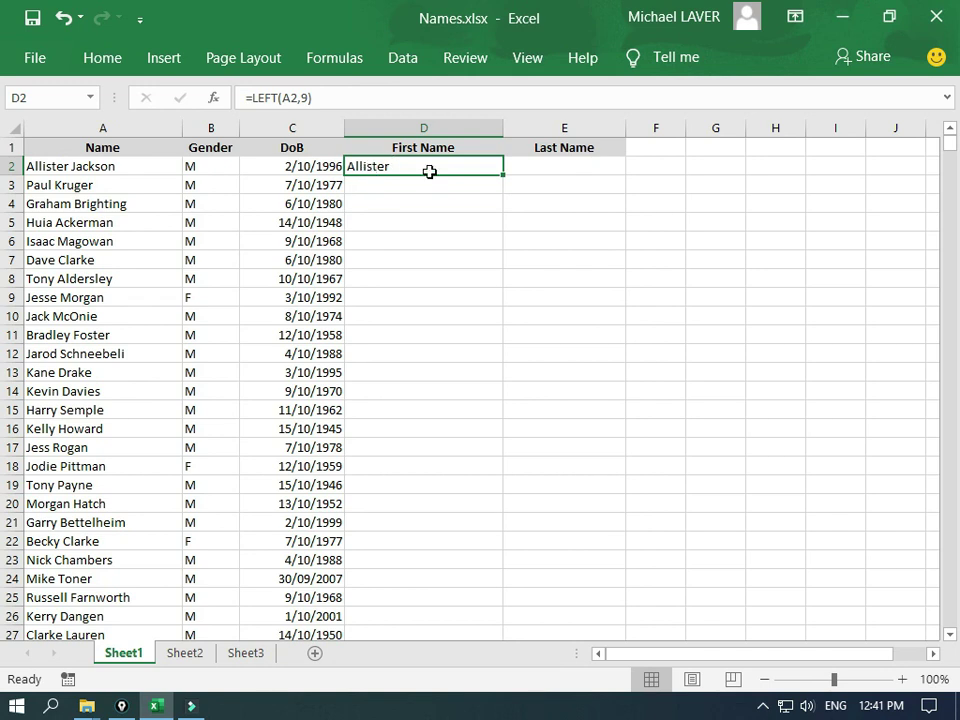
drag(504, 177, 501, 399)
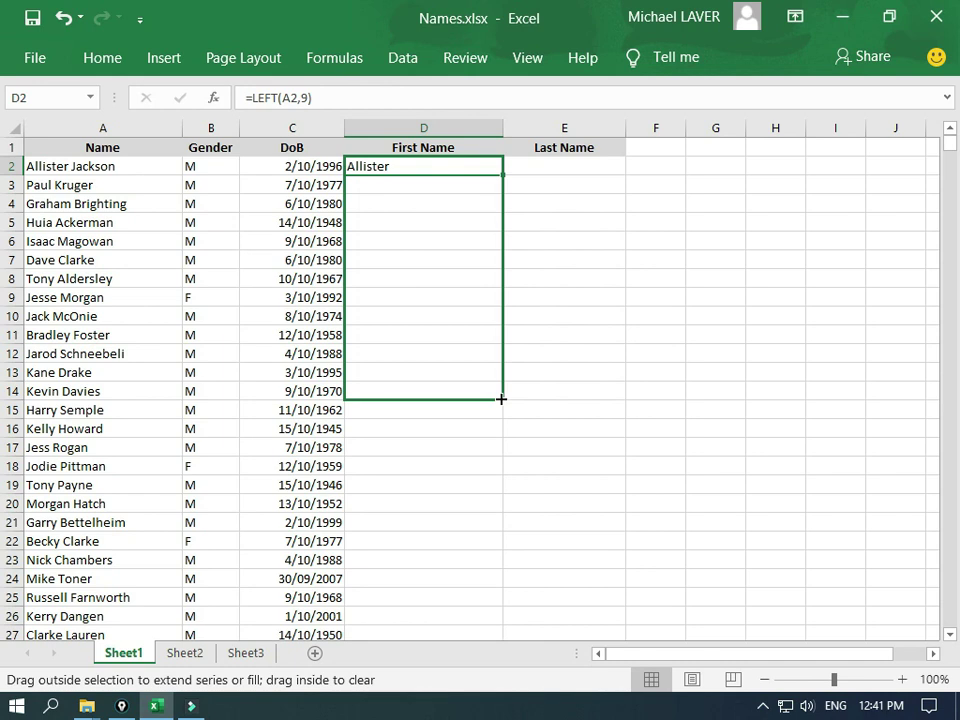
drag(500, 399, 501, 398)
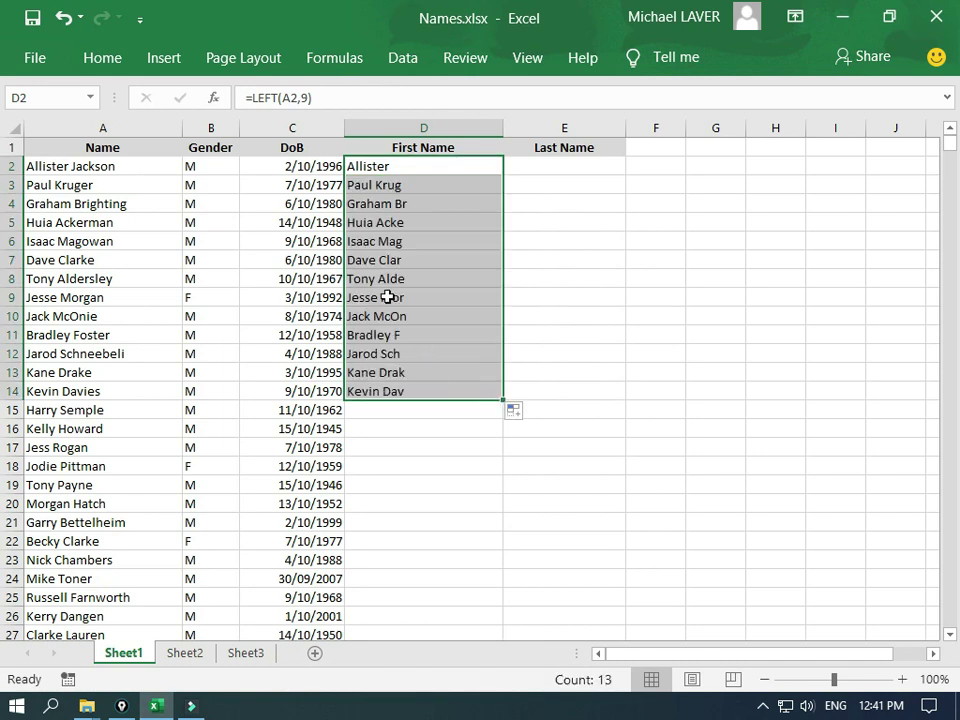
click(387, 185)
click(389, 203)
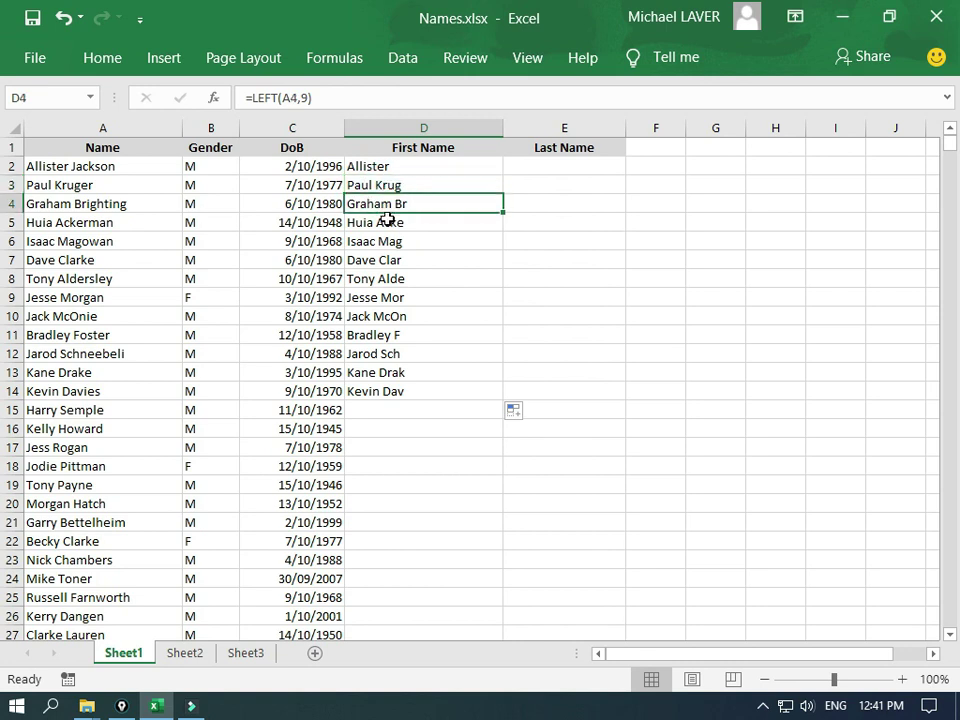
click(387, 220)
click(388, 242)
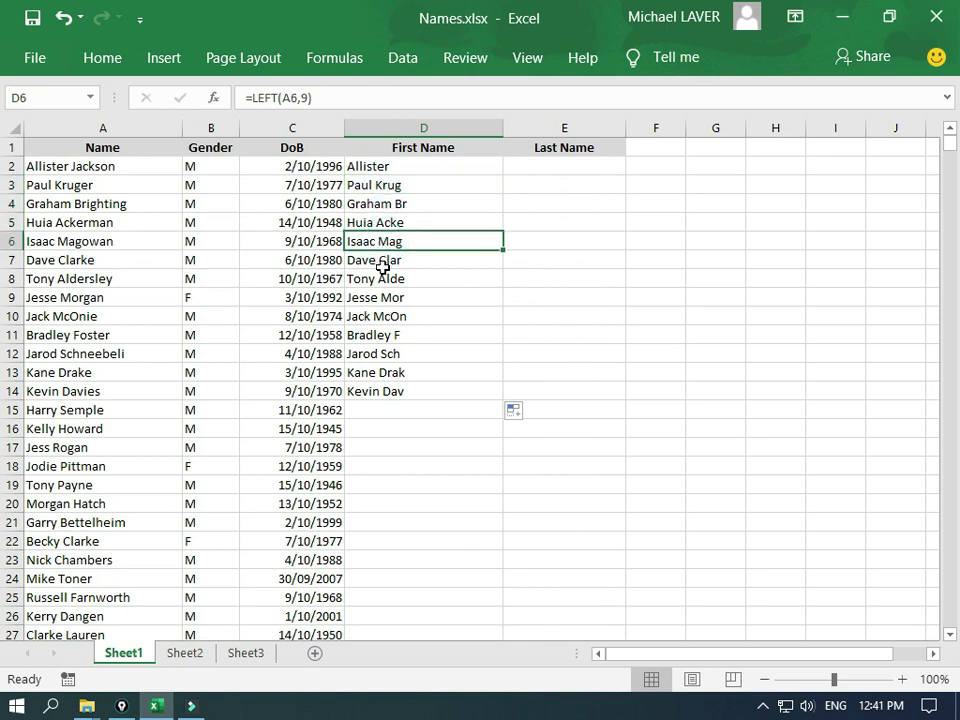
click(383, 261)
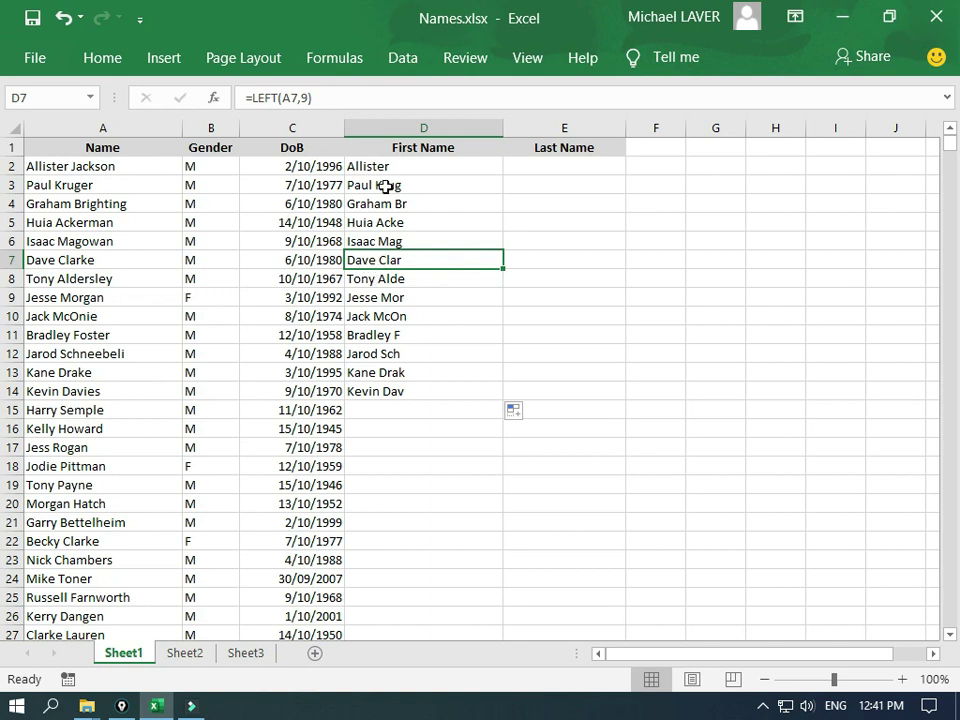
Insert a blank column before the First Name column
click(388, 149)
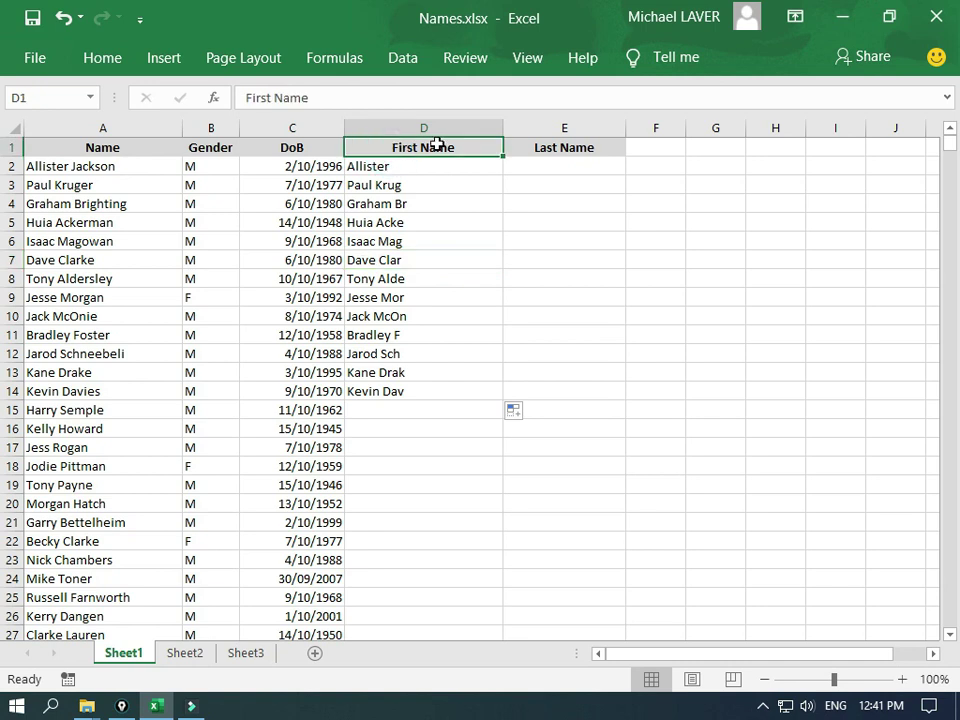
click(418, 128)
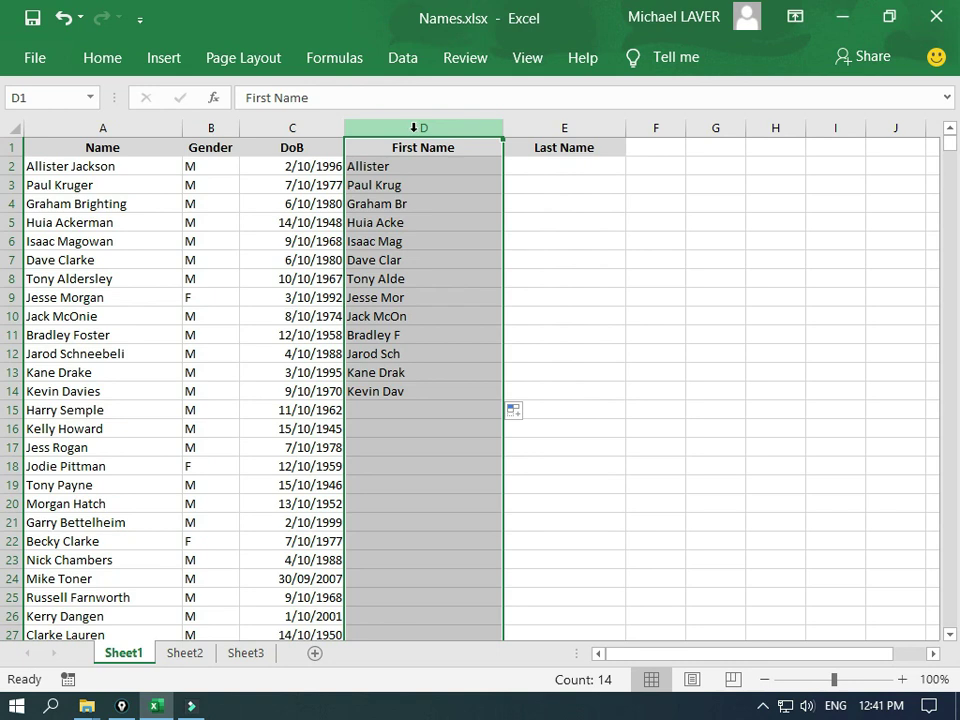
right_click(414, 127)
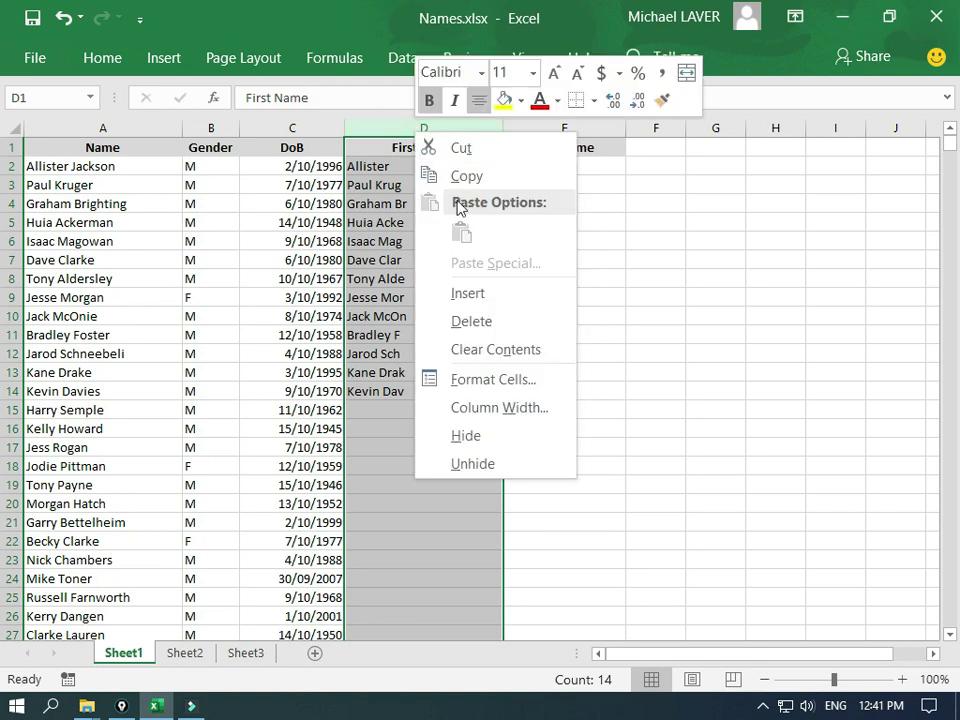
click(447, 296)
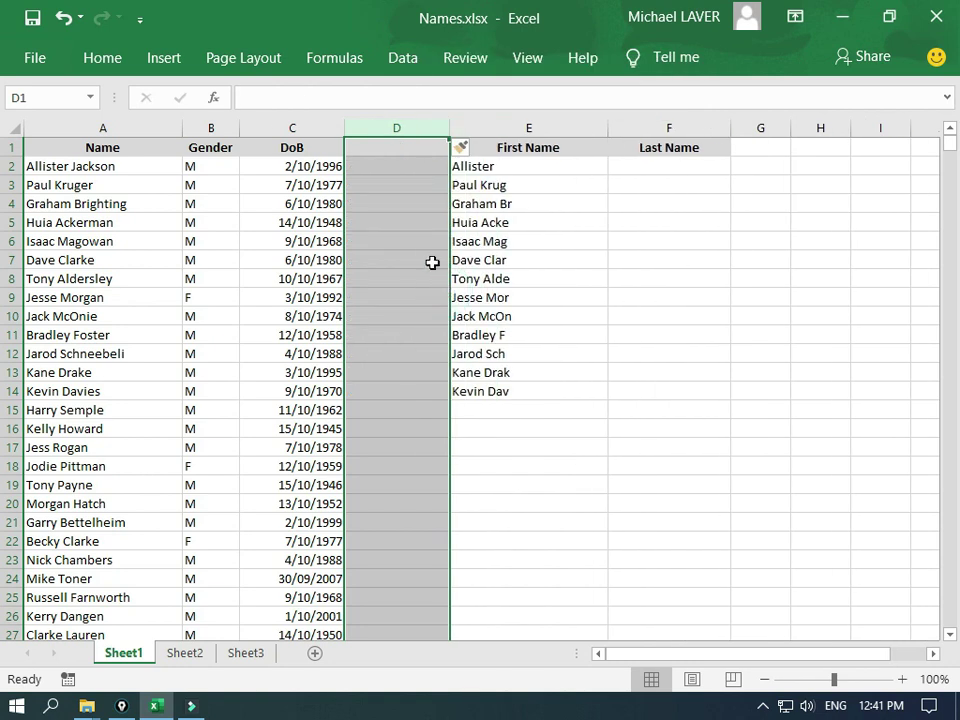
Enter the formula =FIND(" ",A2) in cell D2 to locate the space in the full name
click(394, 167)
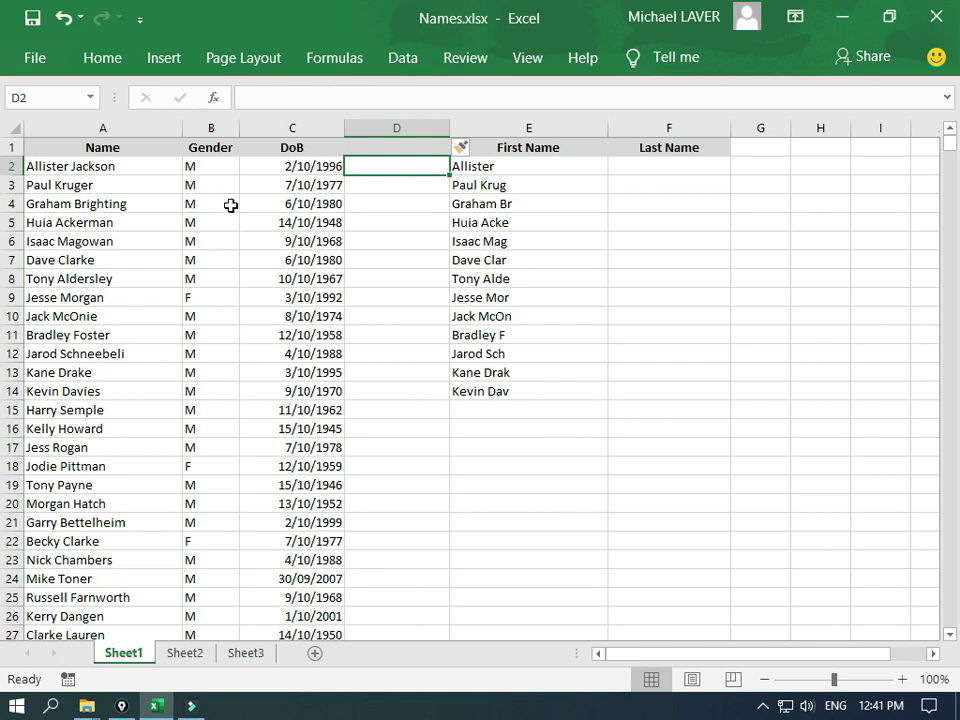
text(=)
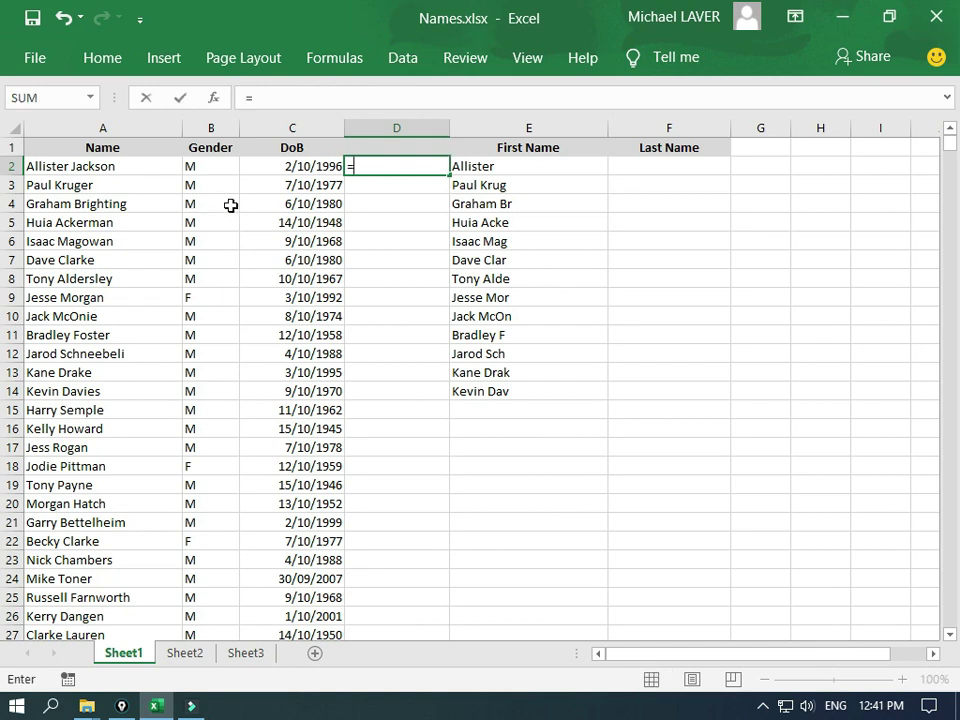
text(find)
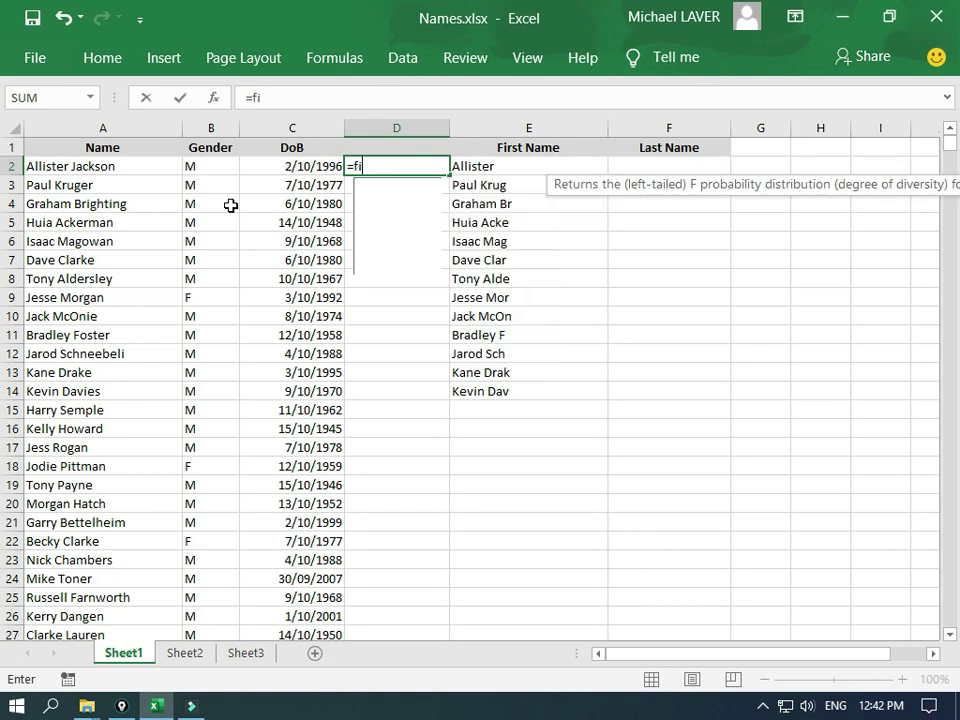
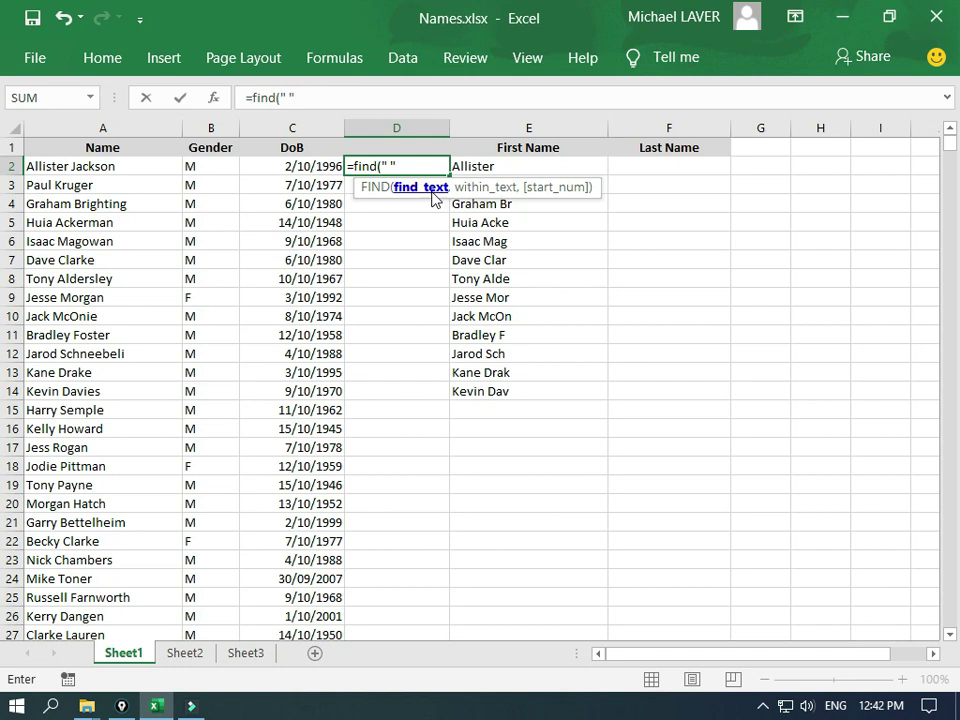
key(Return)
key(Return)
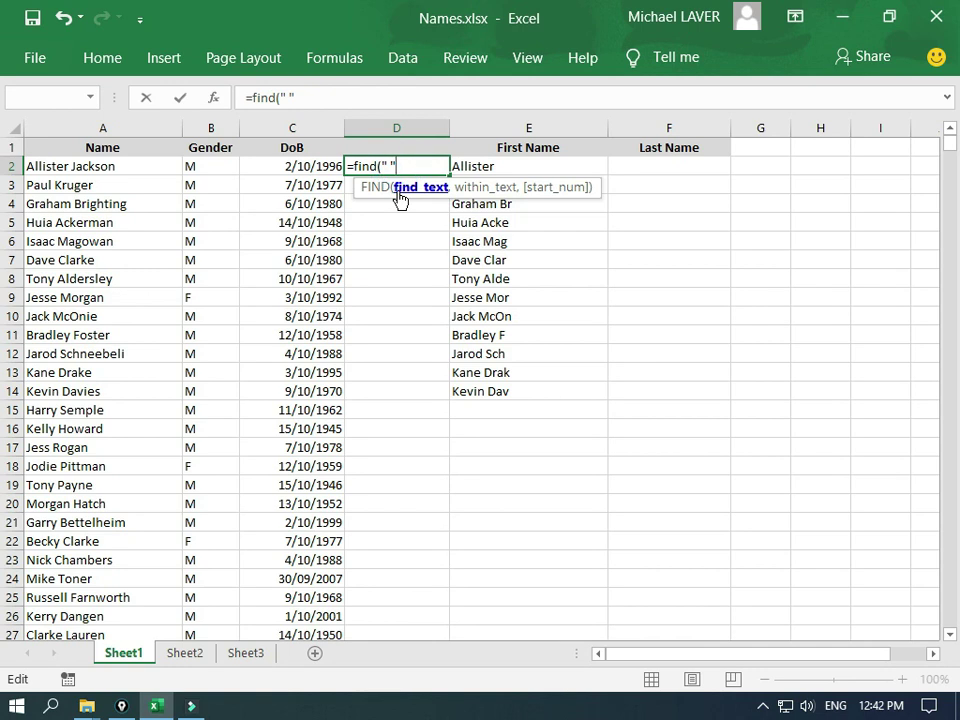
text(,)
click(68, 166)
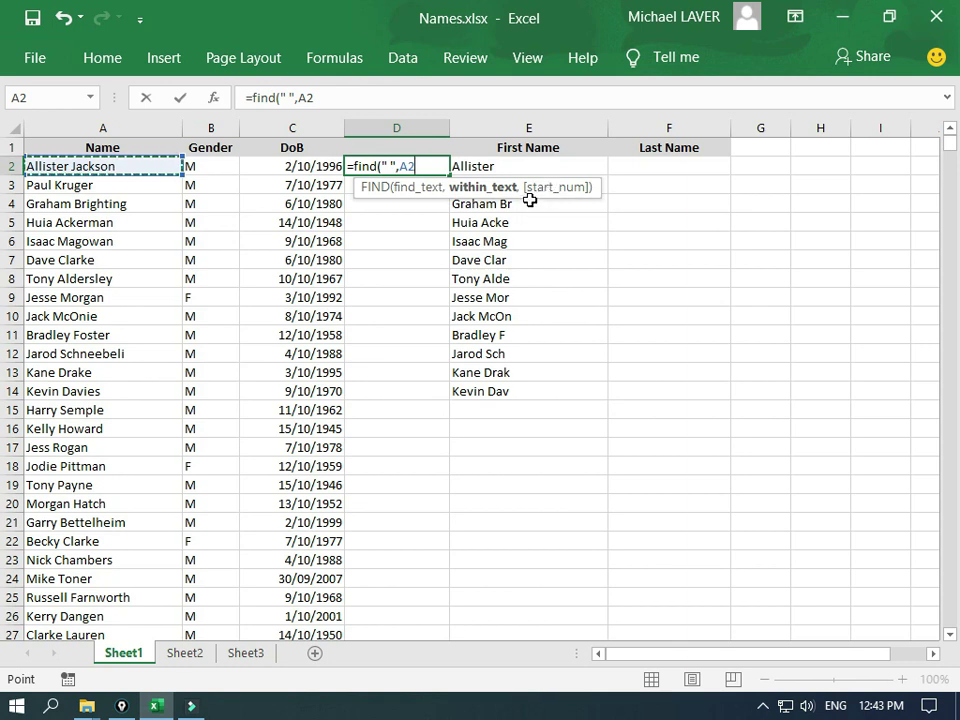
text(,)
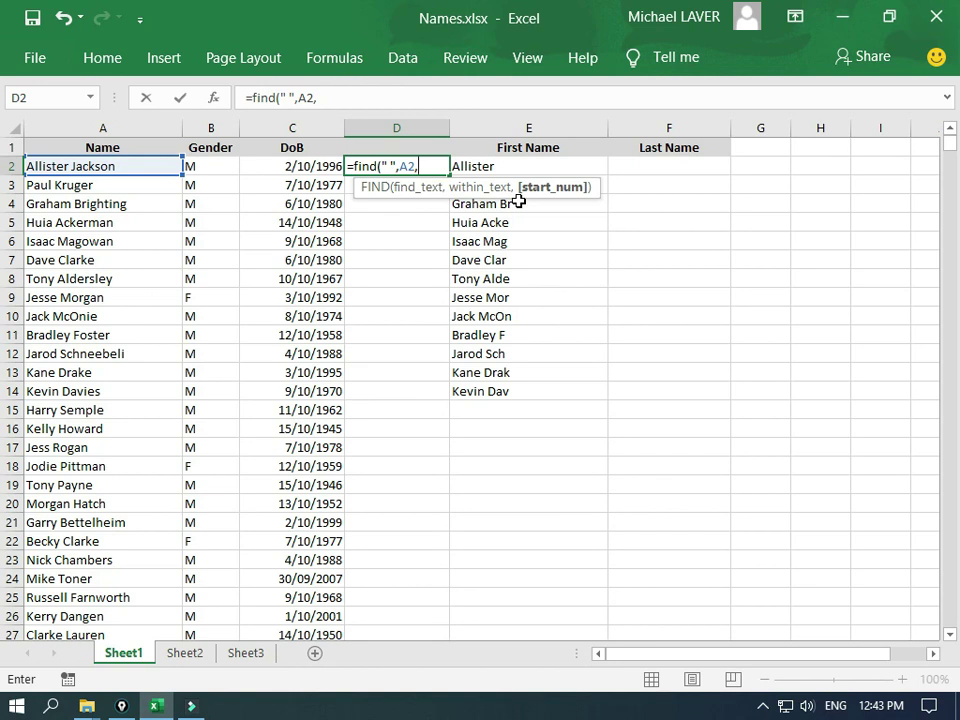
key(BackSpace)
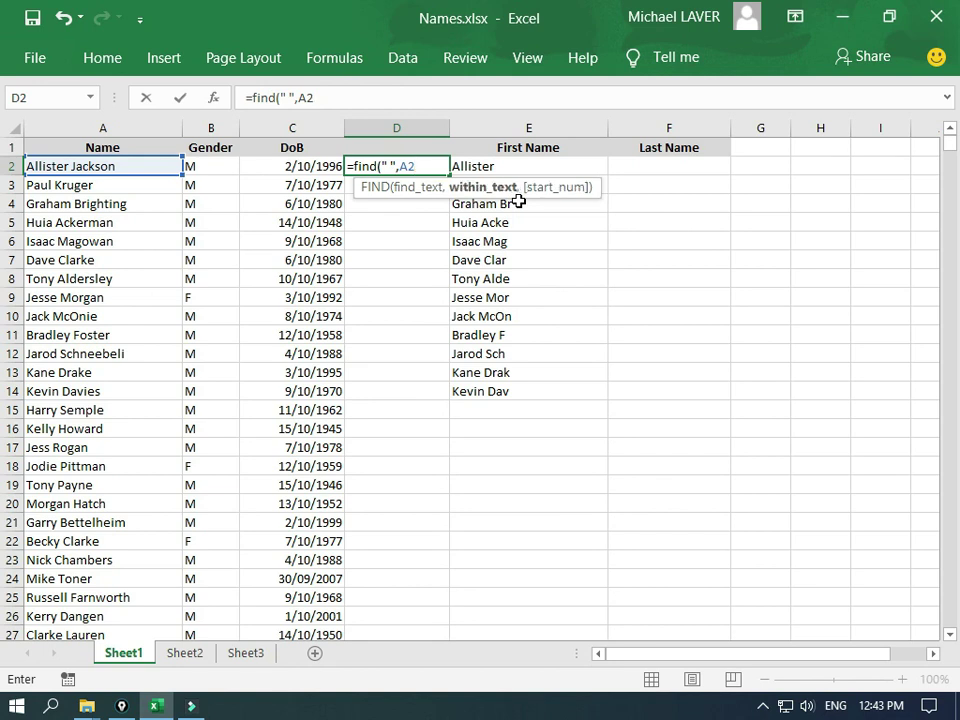
text())
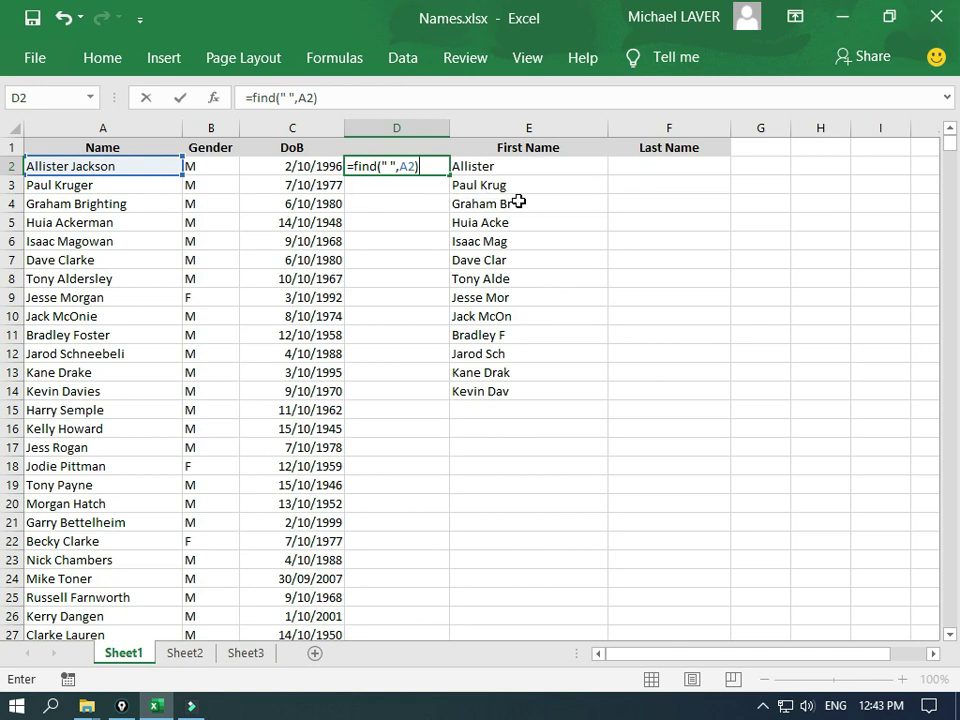
key(Return)
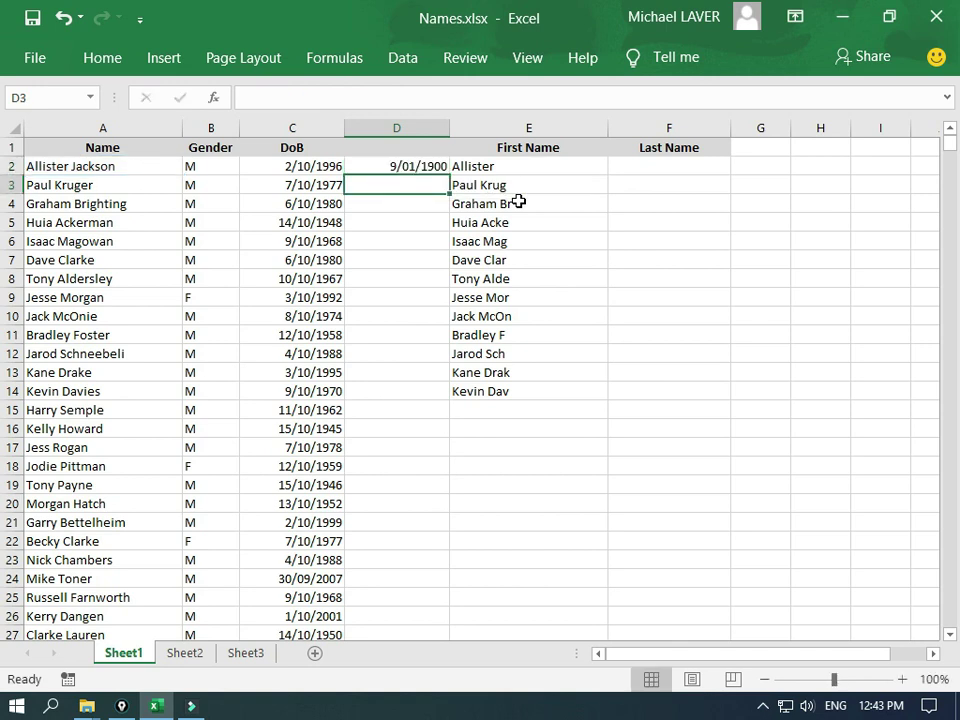
Change the number format of cell D2 from Date to General
key(Up)
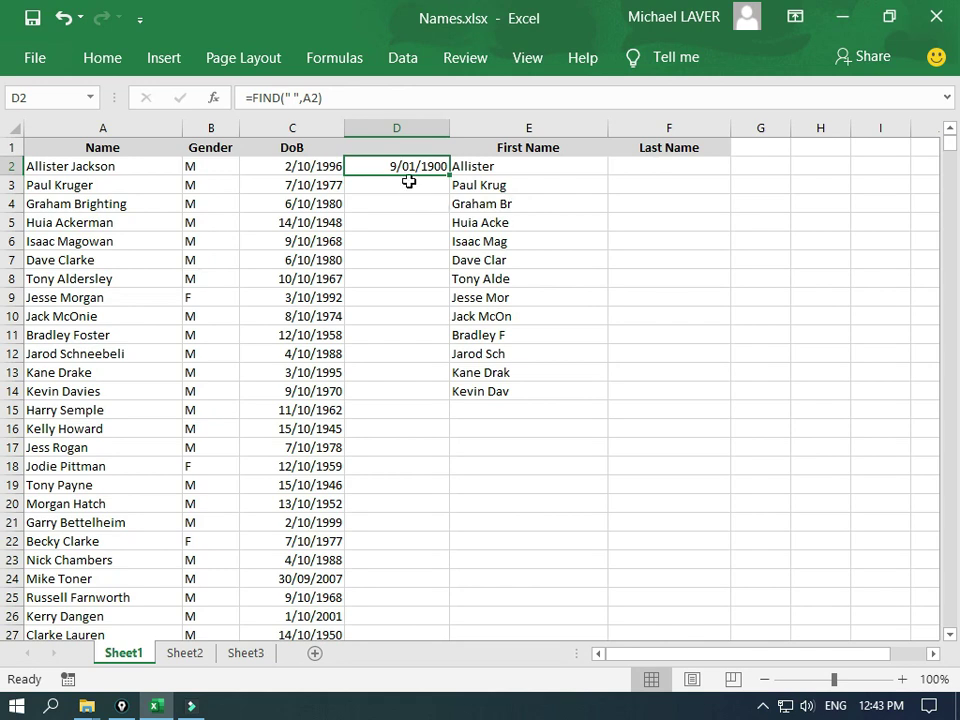
click(100, 64)
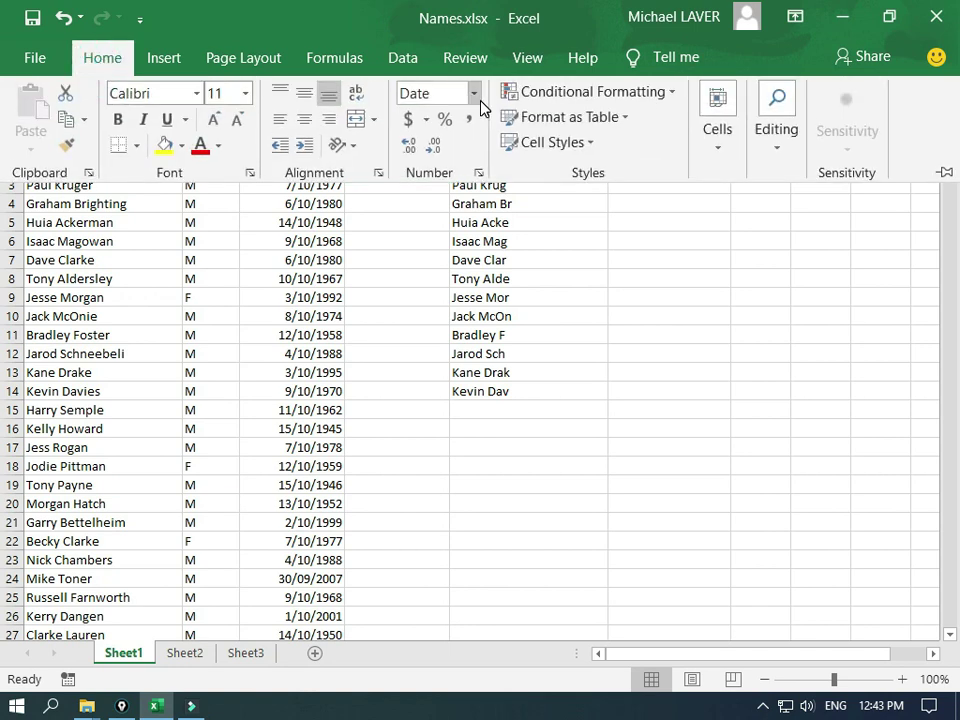
click(475, 95)
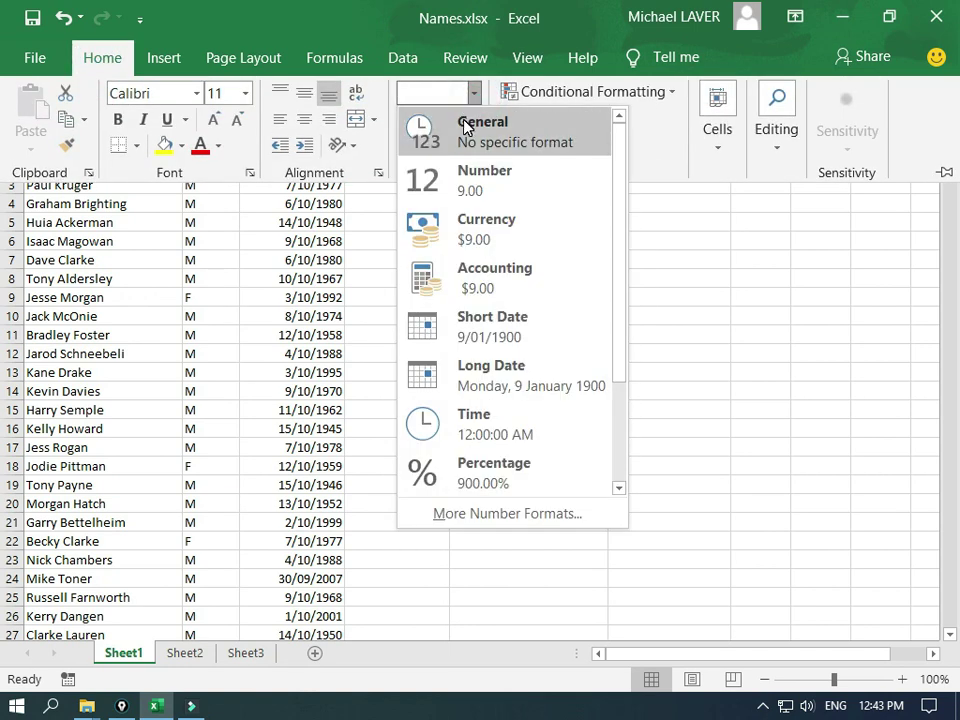
click(463, 124)
click(394, 210)
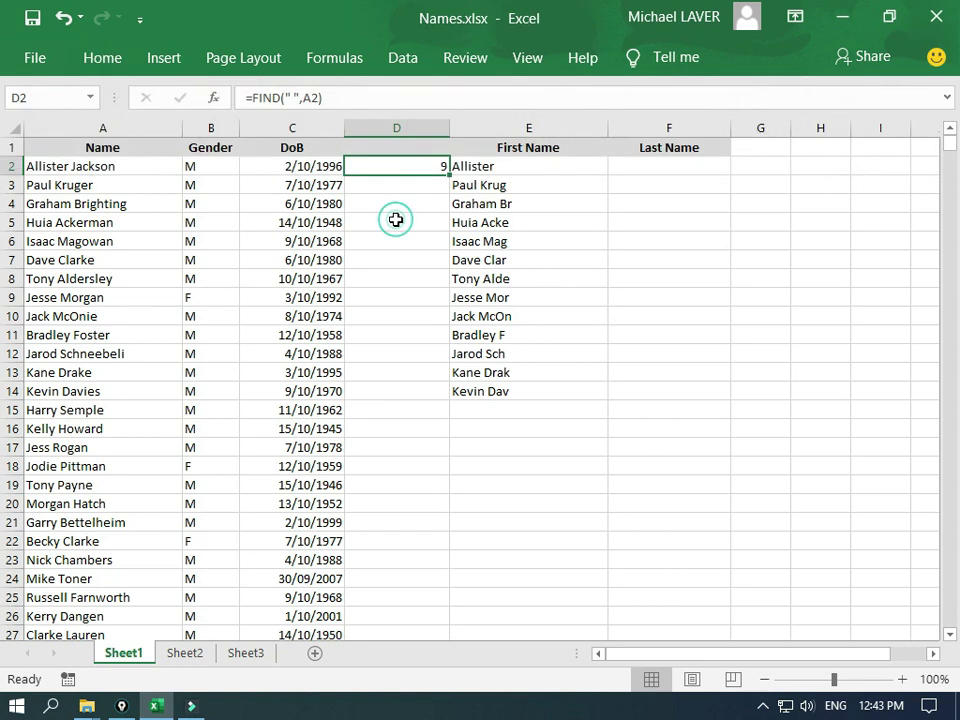
Apply the General number format to the whole of column D
click(395, 128)
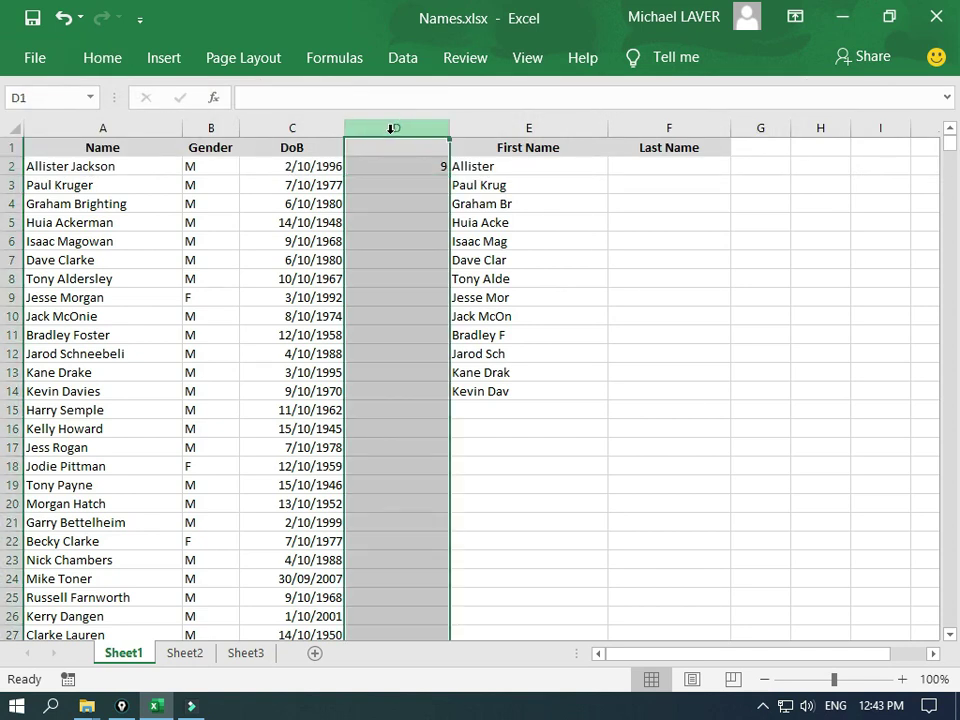
click(119, 63)
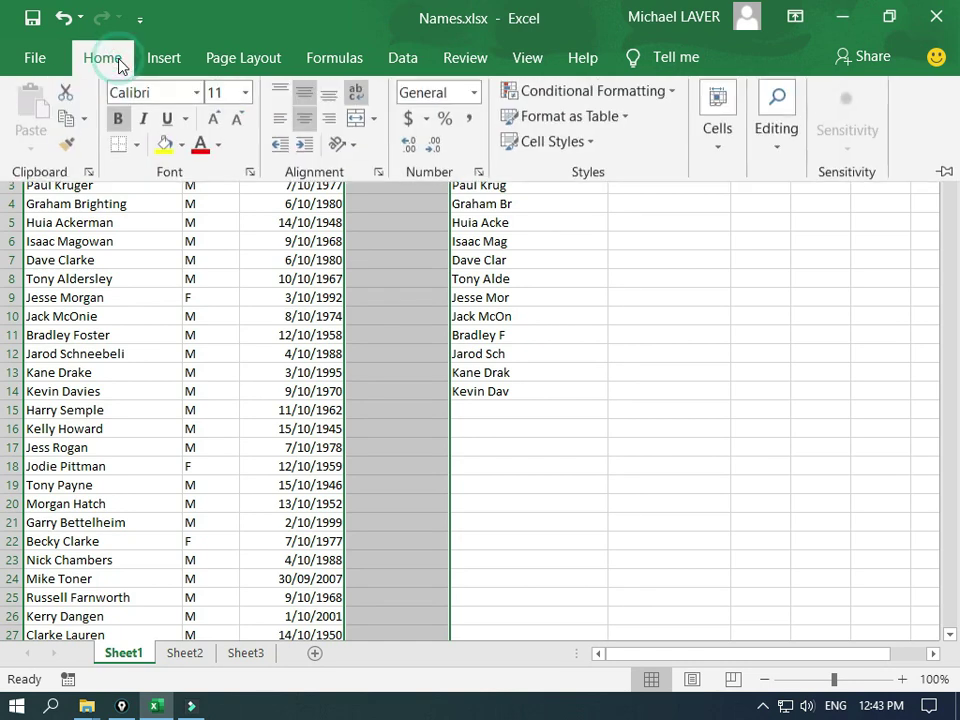
click(474, 93)
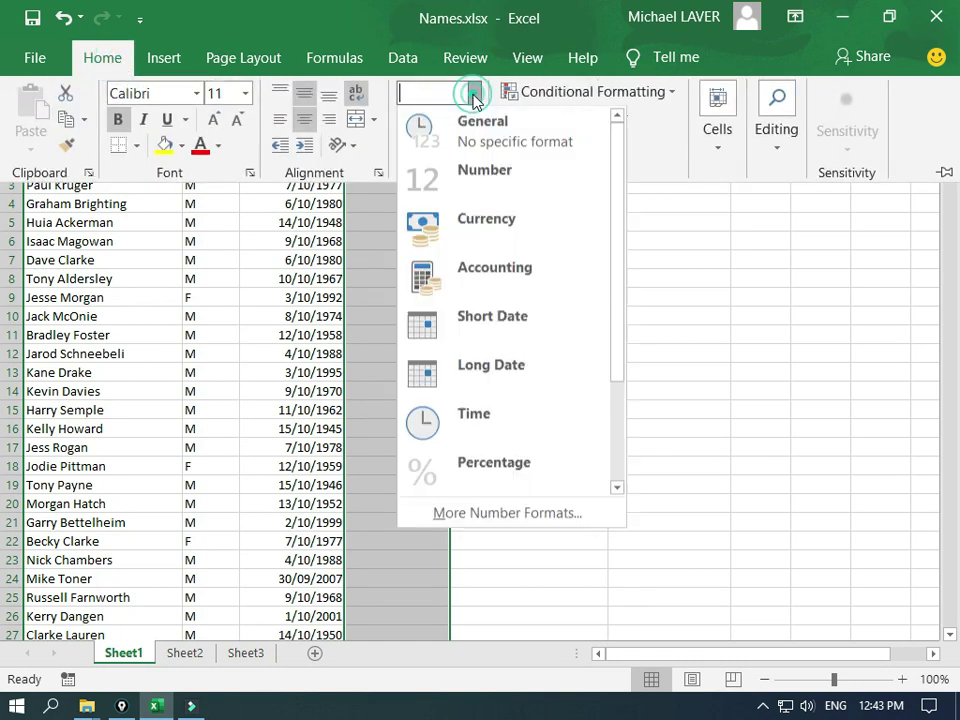
click(456, 136)
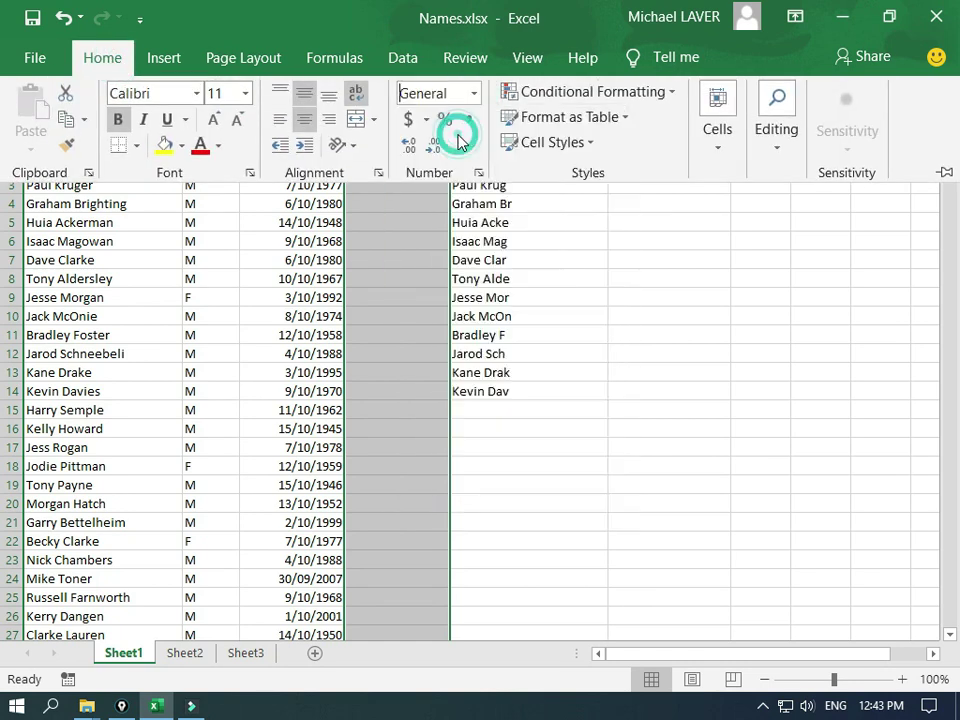
click(413, 198)
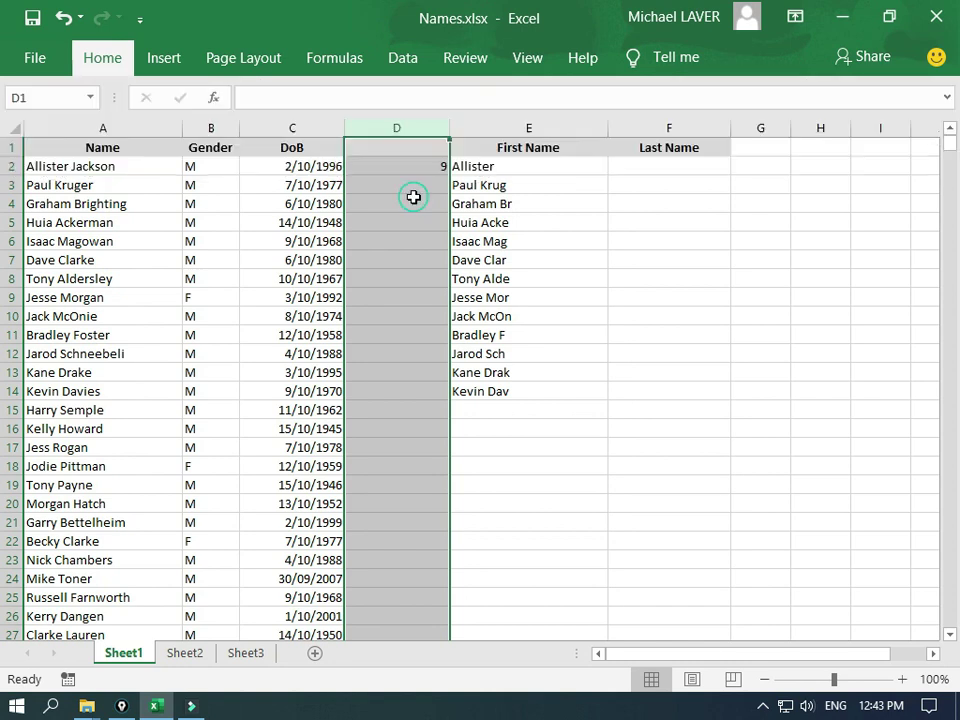
click(411, 180)
click(411, 180)
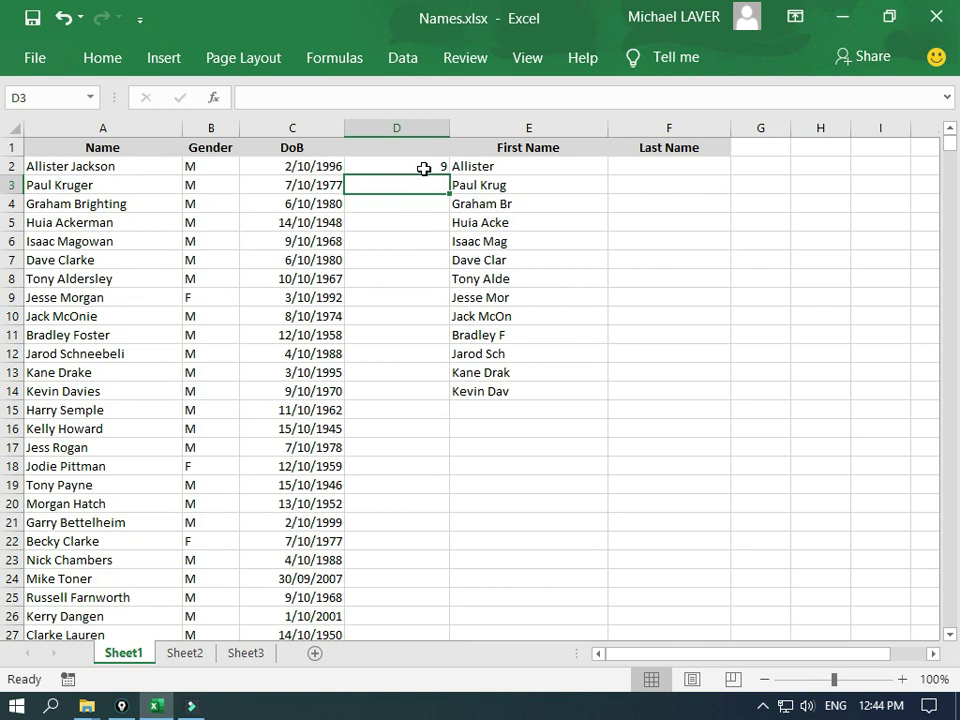
Fill the FIND formula from D2 down to D14 and check the copied formulas in D5 and D7
click(426, 167)
drag(448, 175, 450, 393)
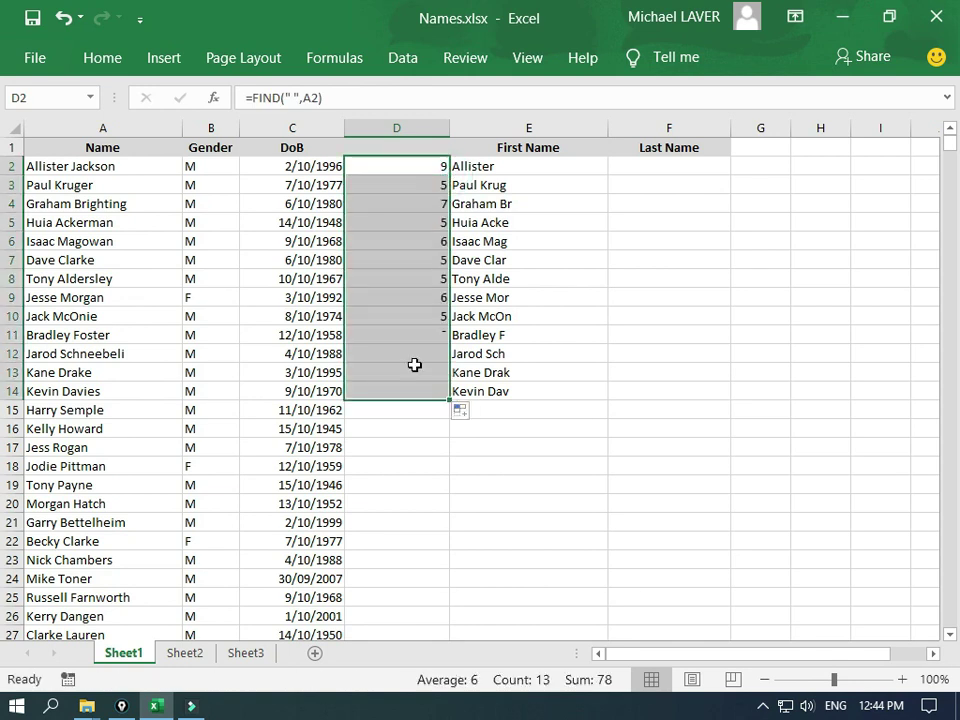
click(435, 222)
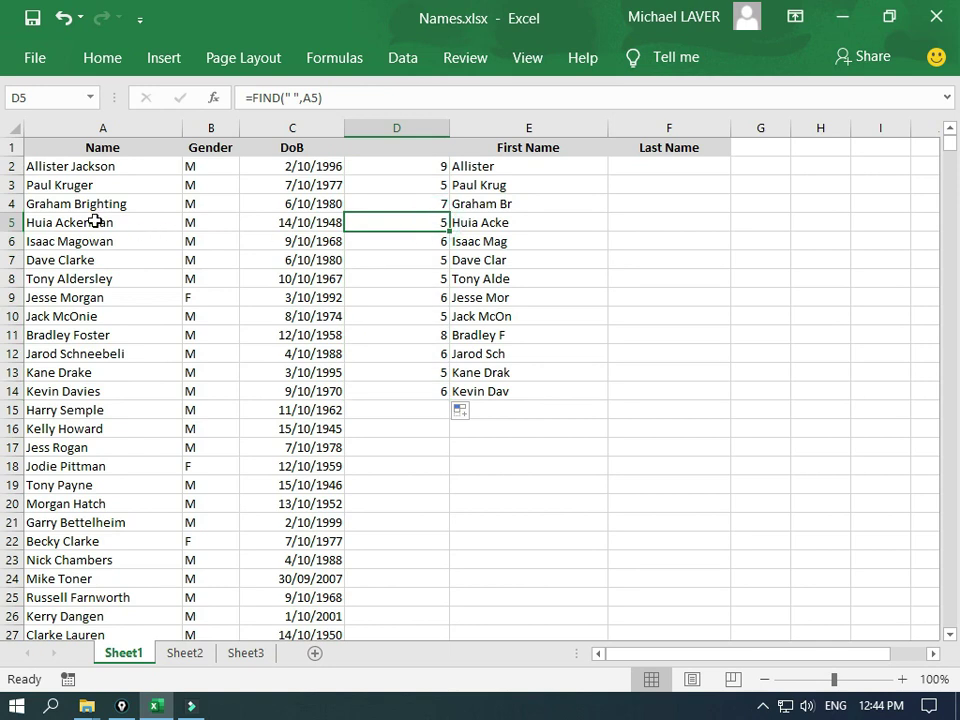
click(440, 262)
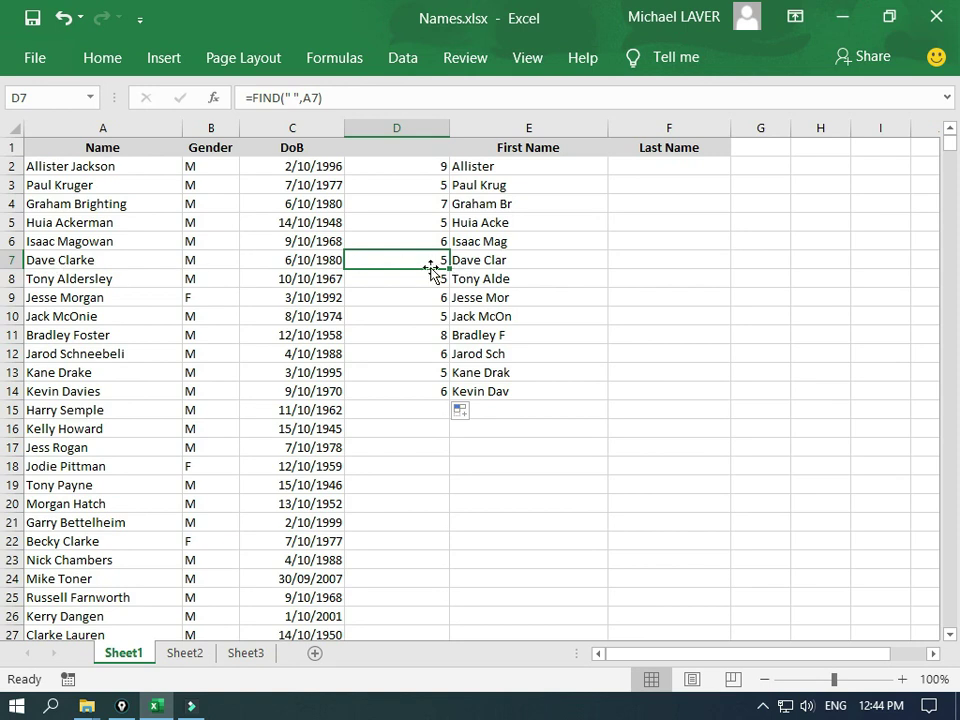
click(437, 166)
Edit the formula in E2 to =LEFT(A2,D2) so the character count comes from the space position in column D
click(491, 167)
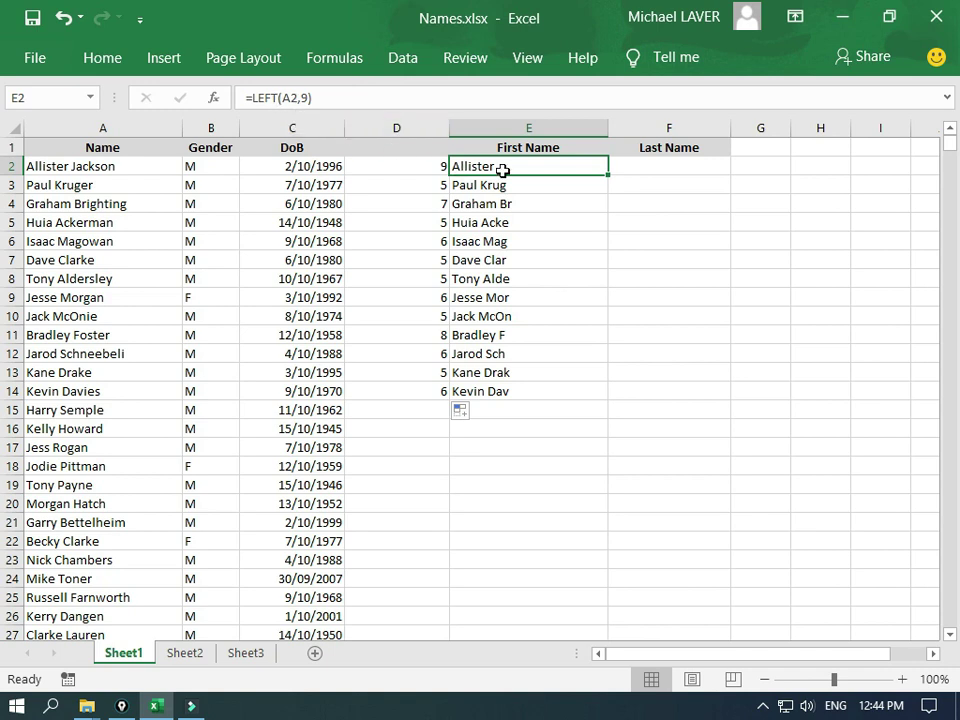
key(F2)
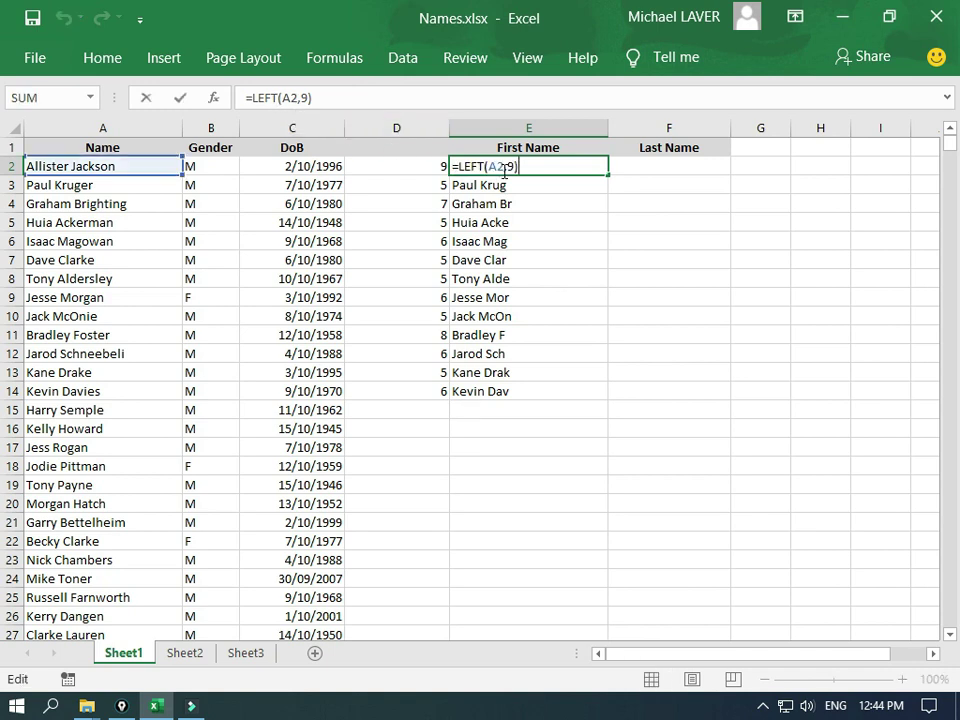
click(509, 167)
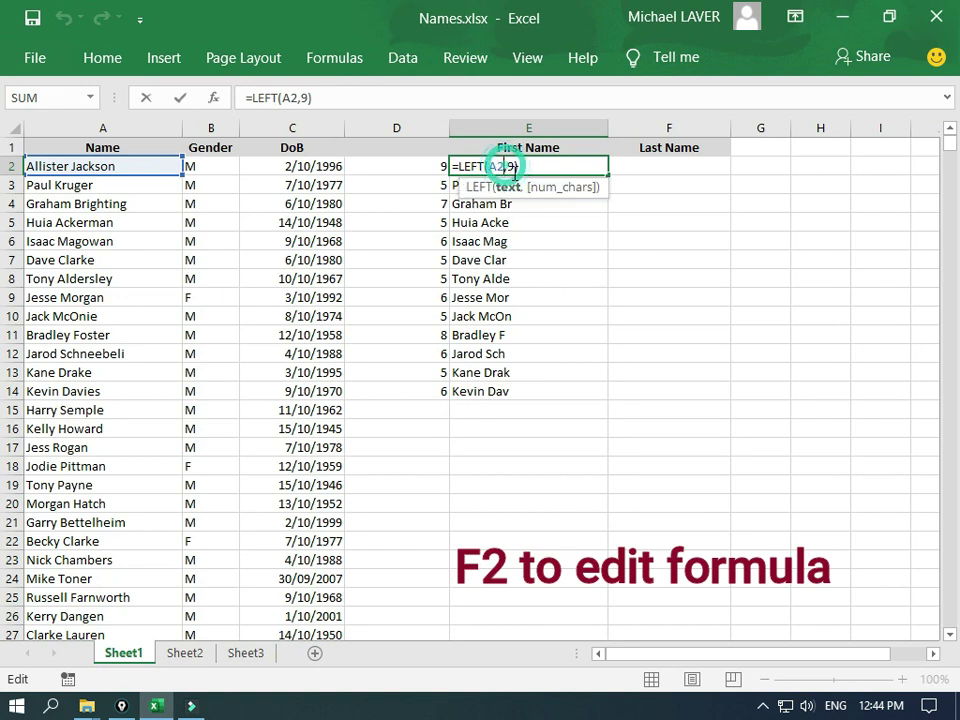
key(BackSpace)
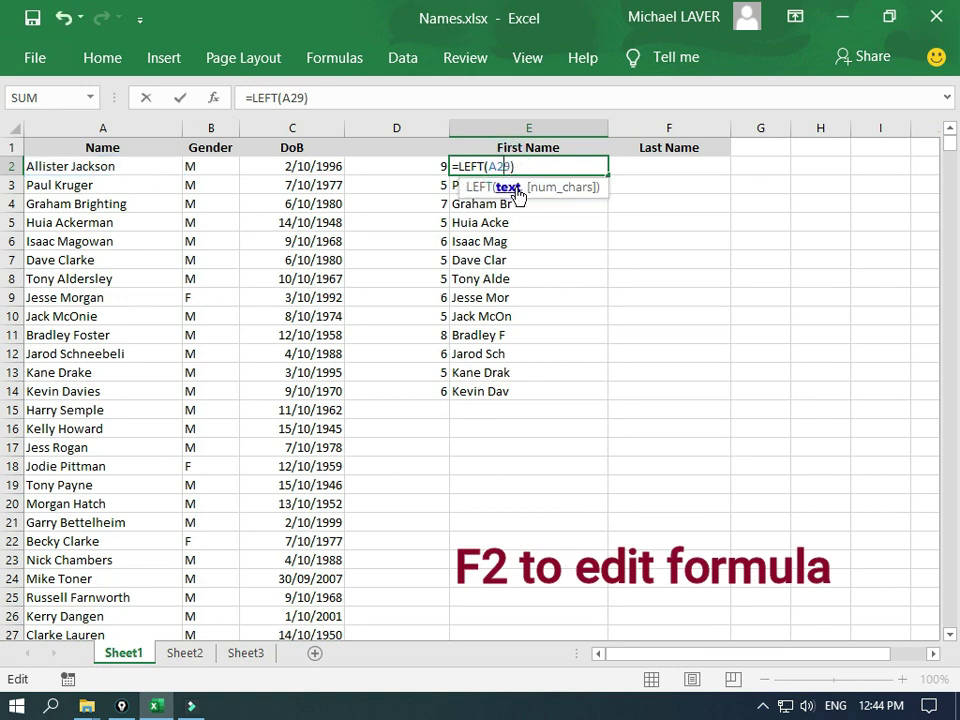
key(Delete)
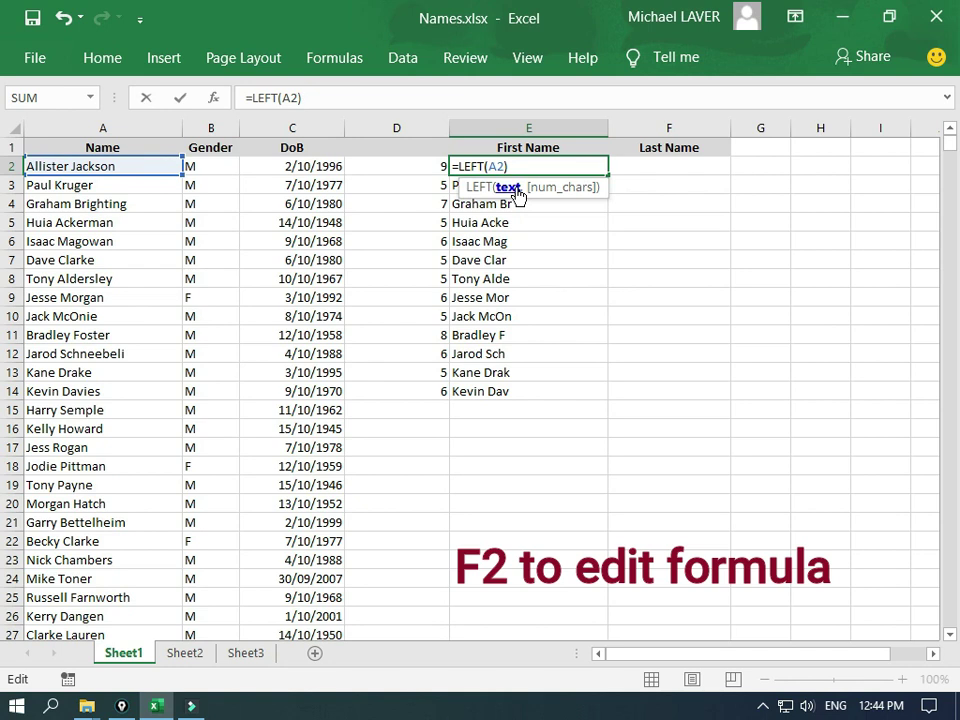
text(,)
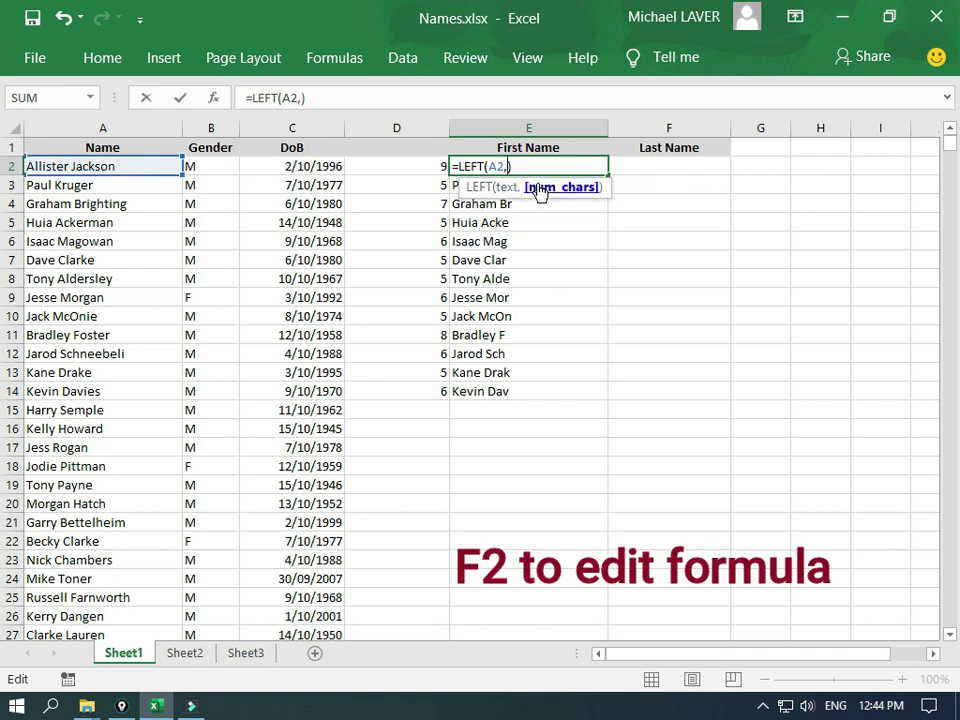
click(417, 170)
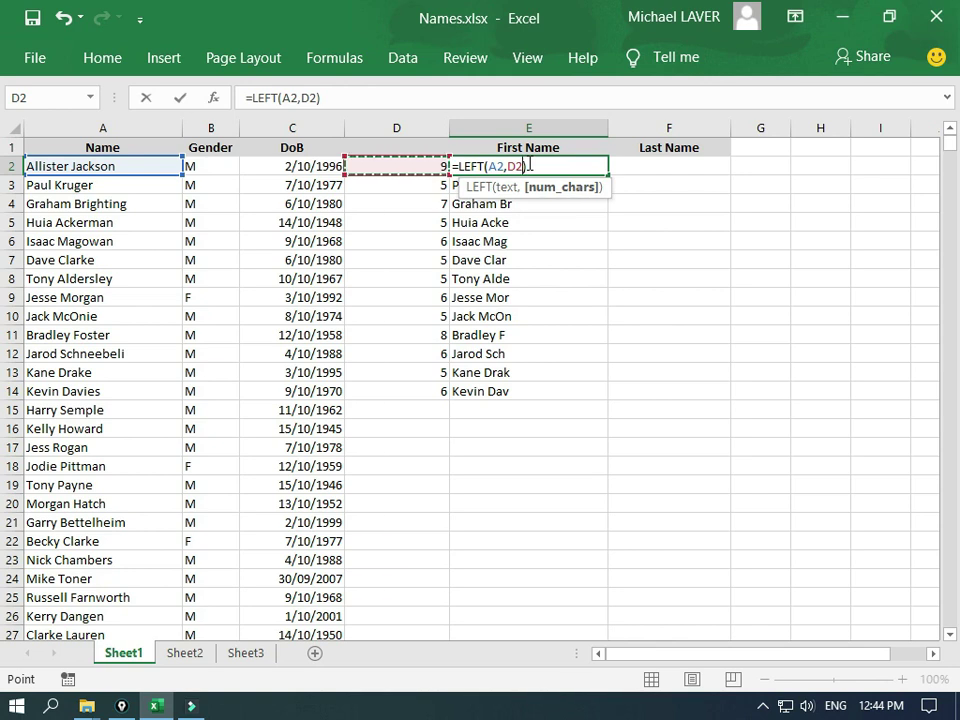
key(Return)
Fill the updated LEFT formula from E2 down to E14
click(521, 166)
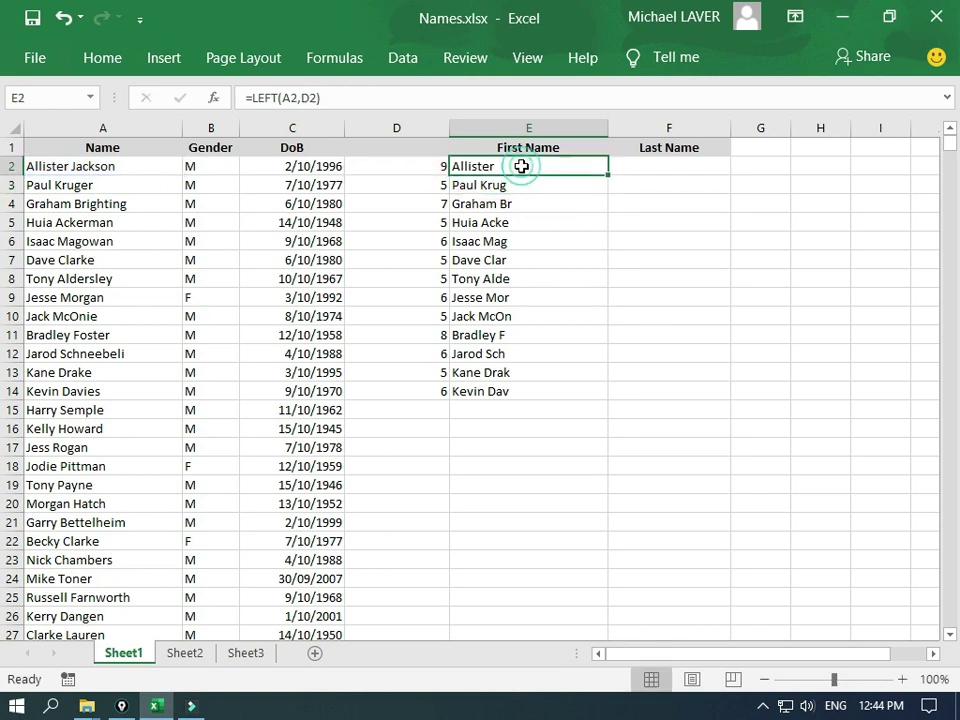
drag(608, 174, 604, 395)
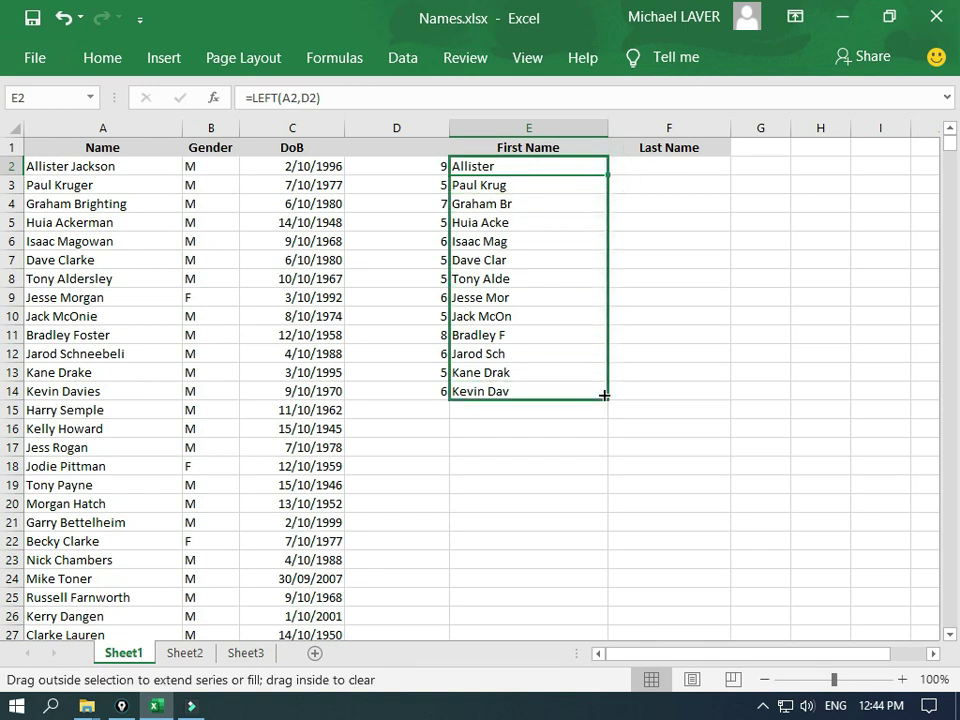
drag(604, 395, 604, 395)
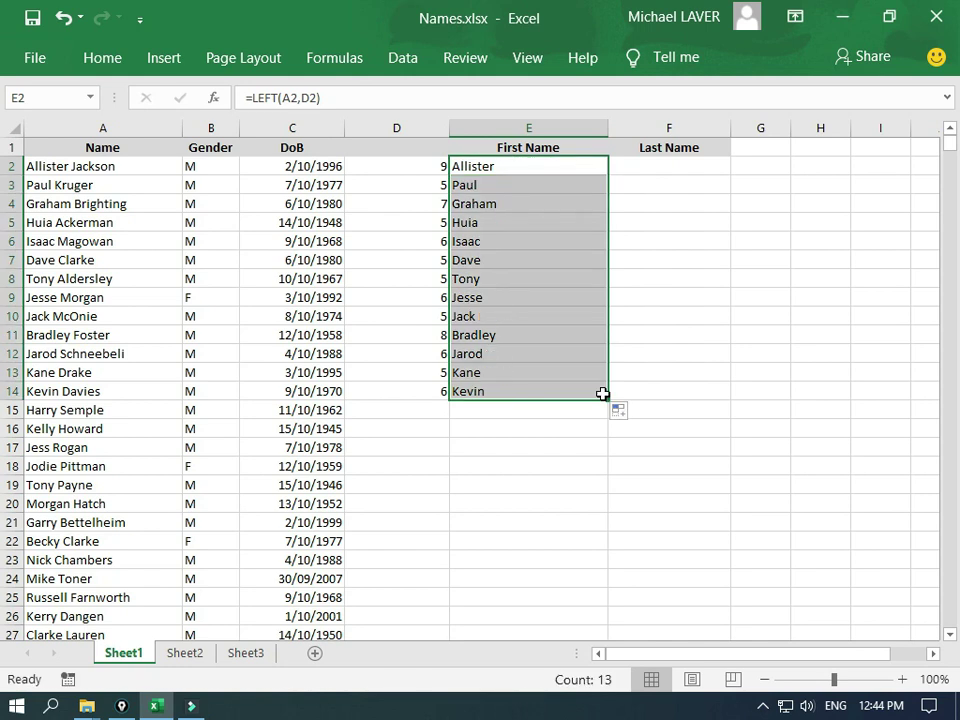
Extend the FIND and LEFT formulas in D2:E14 down to the last data row, 1028, and check the lowest rows
drag(415, 167, 543, 398)
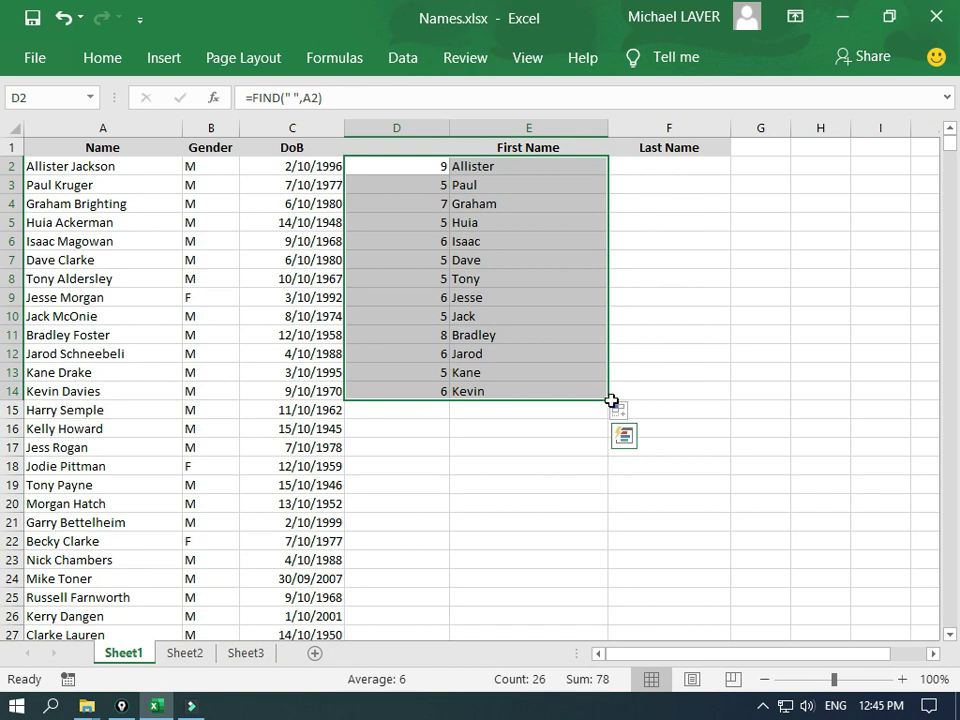
drag(609, 401, 591, 160)
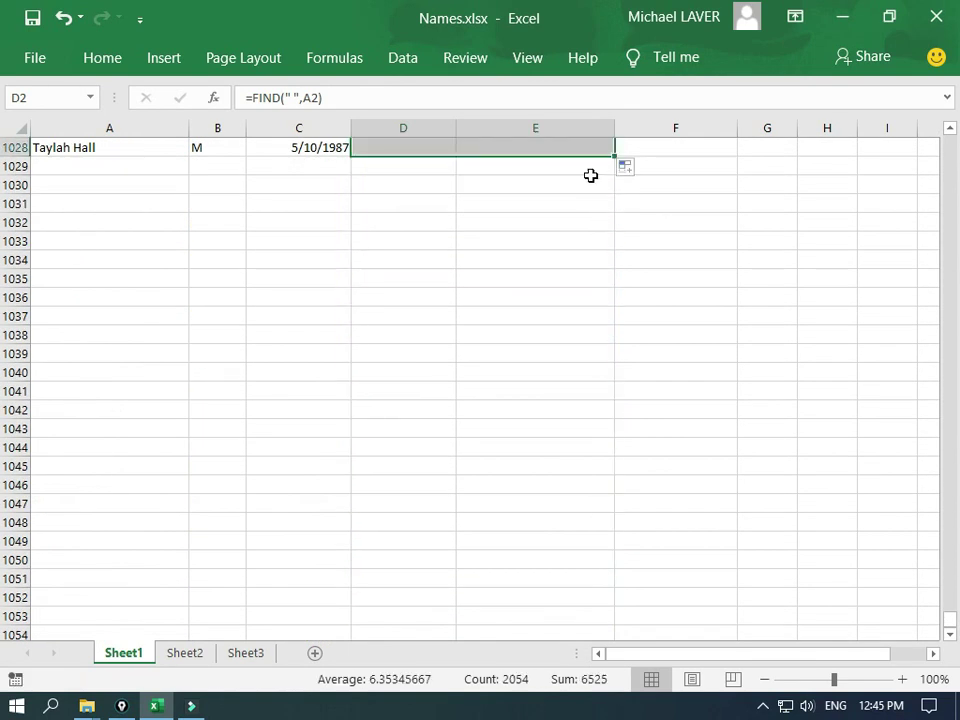
scroll(596, 234, up, 7)
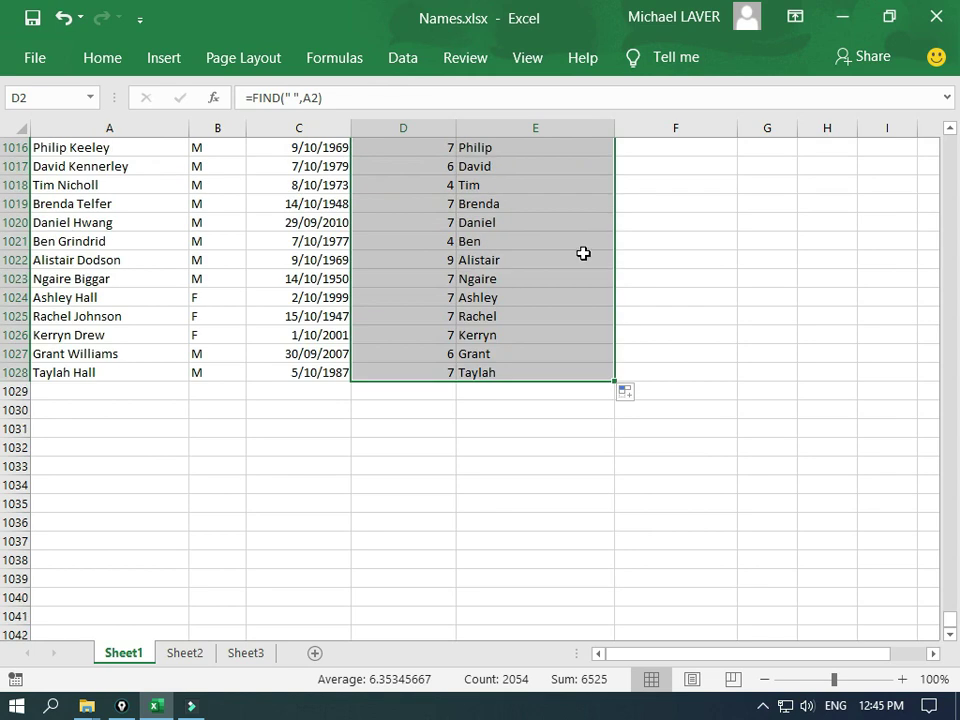
click(527, 243)
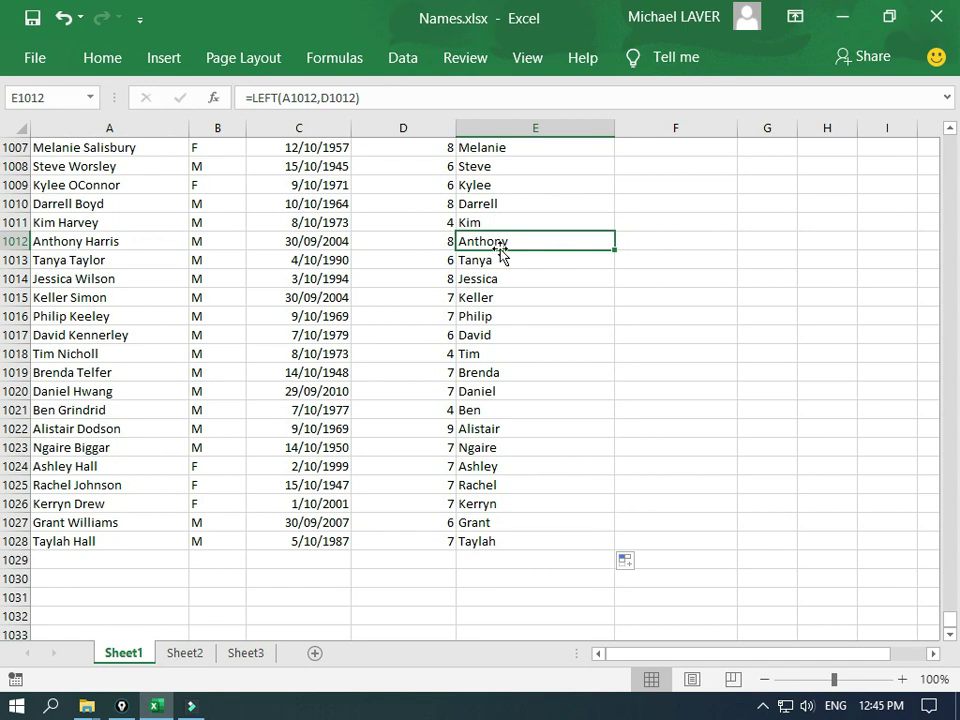
scroll(500, 255, down, 1)
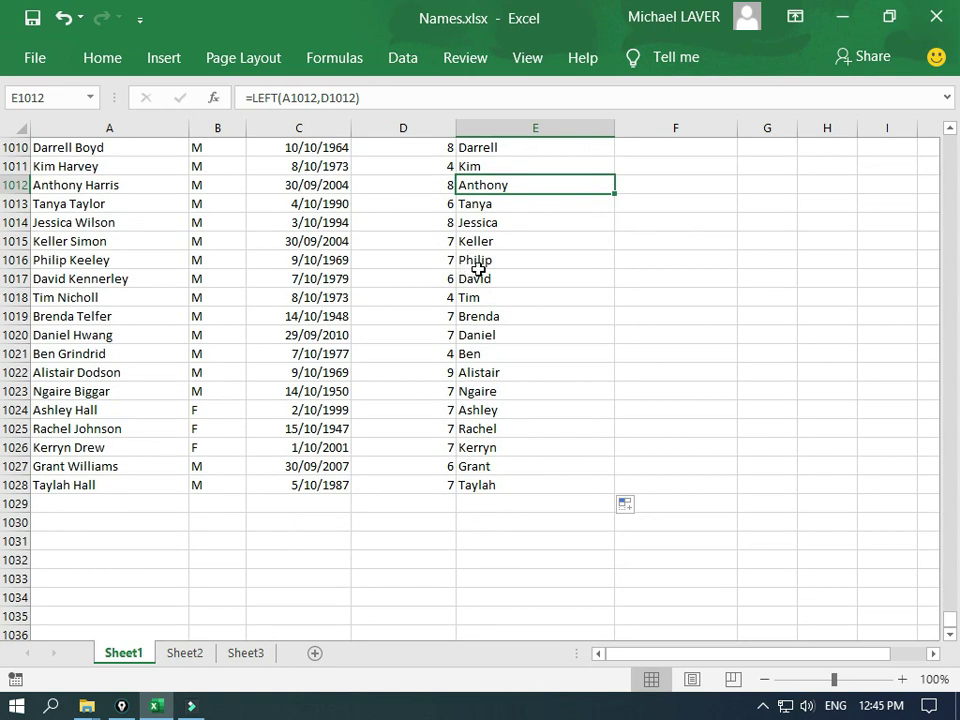
Return to the start of the sheet and select cell F2 under the Last Name heading
key(ctrl+Home)
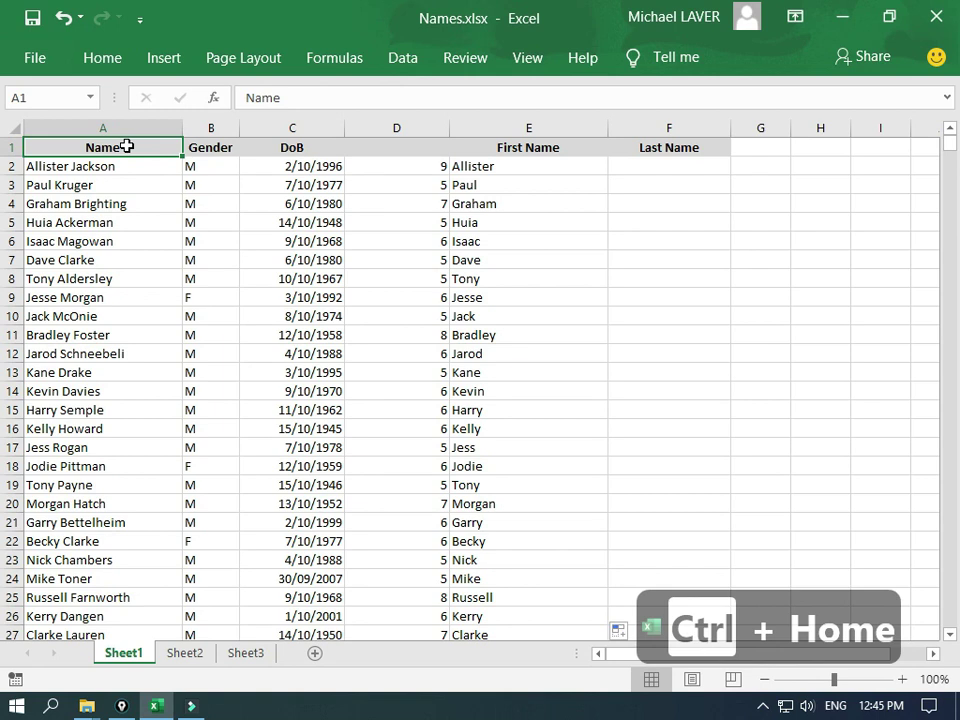
key(Right)
key(Right)
key(Right)
key(Right)
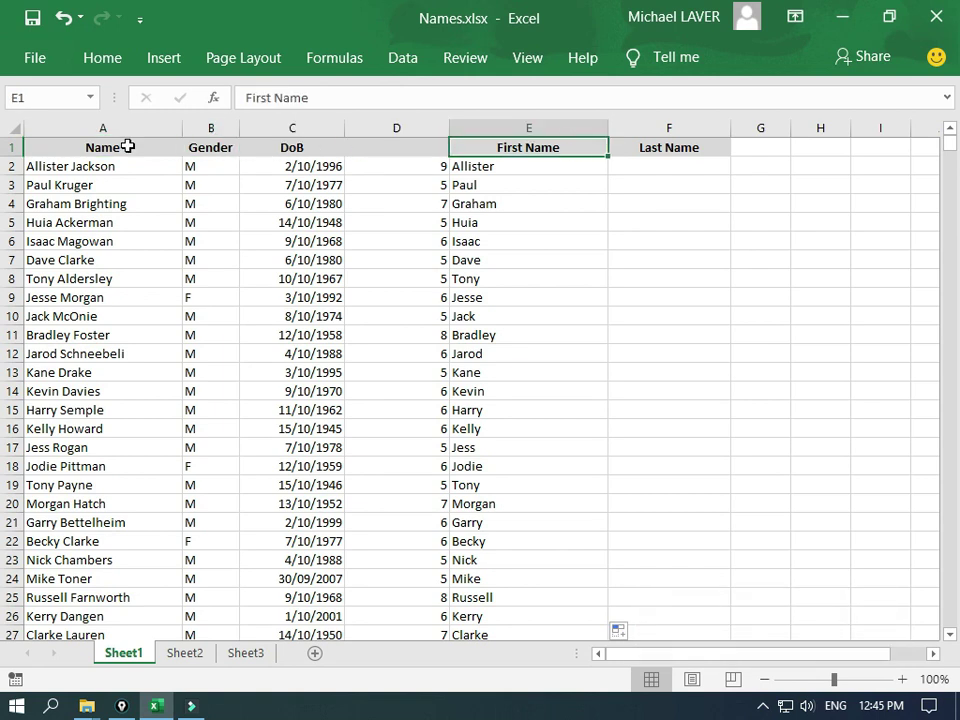
key(Down)
key(Right)
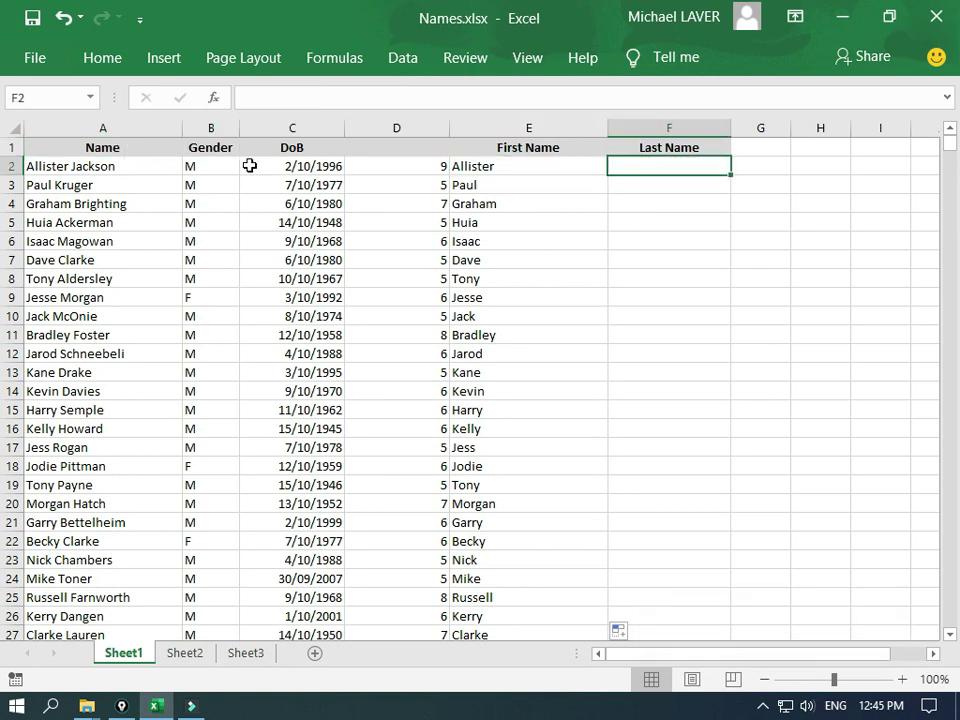
key(Left)
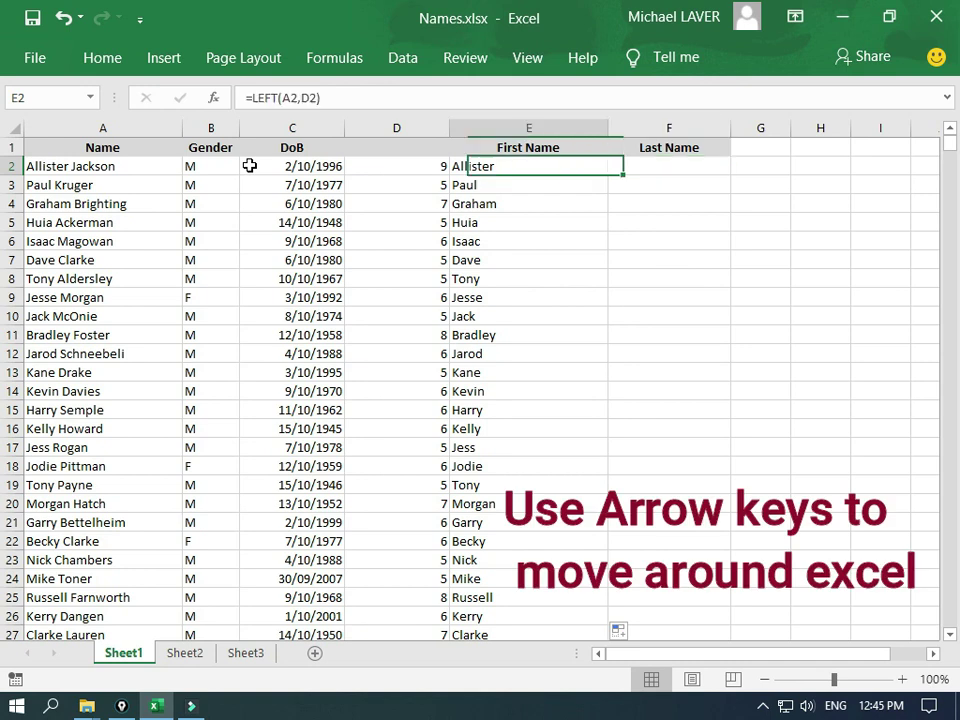
key(Left)
key(Down)
key(Right)
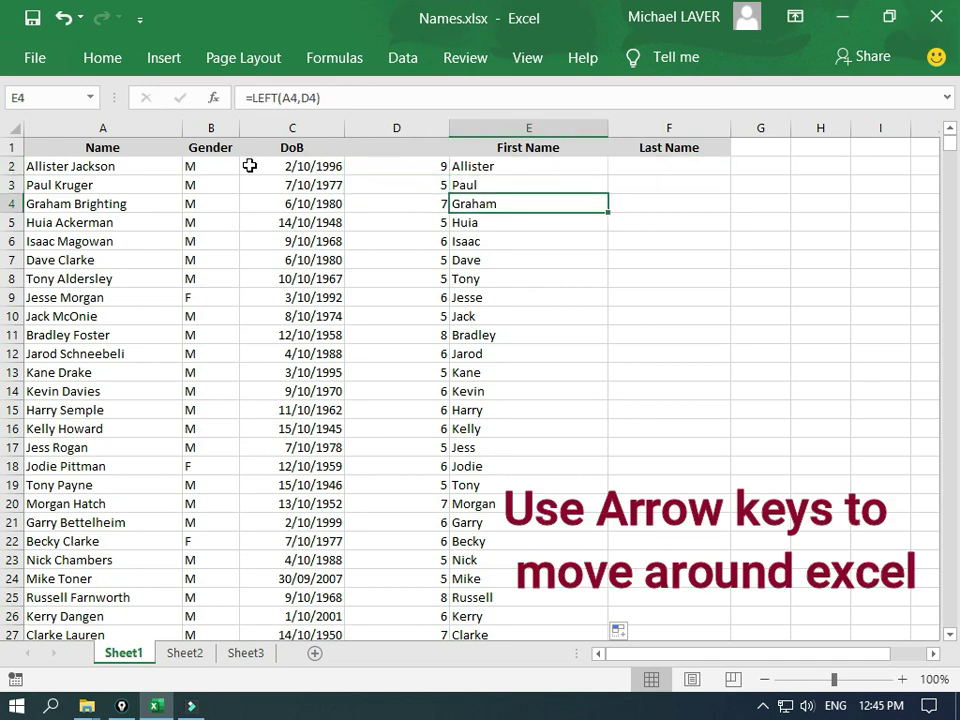
key(Right)
key(Up)
key(Up)
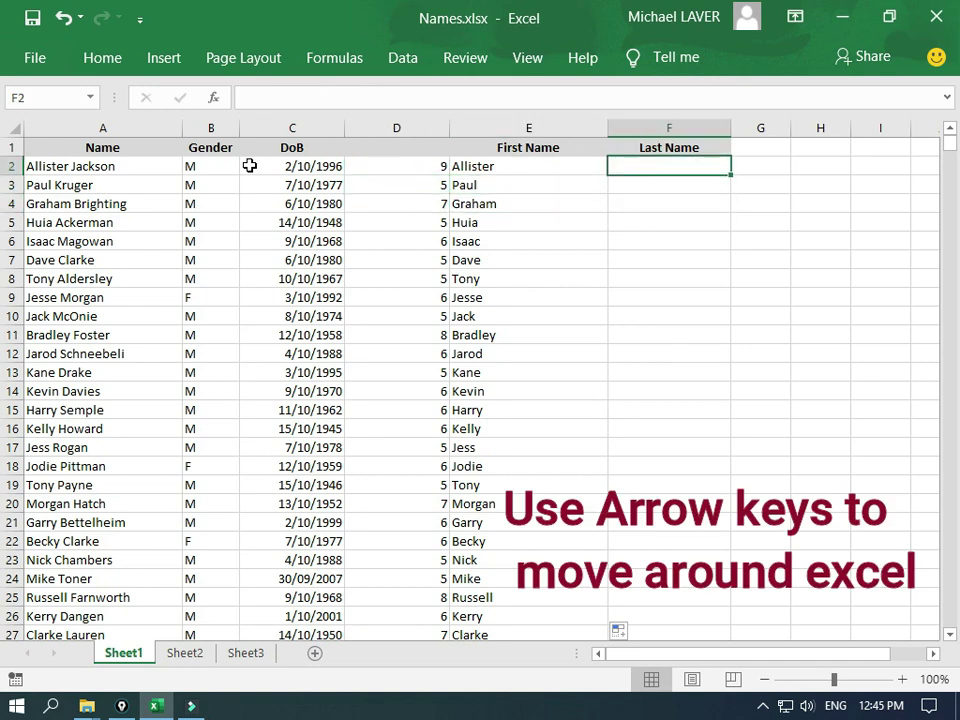
click(669, 165)
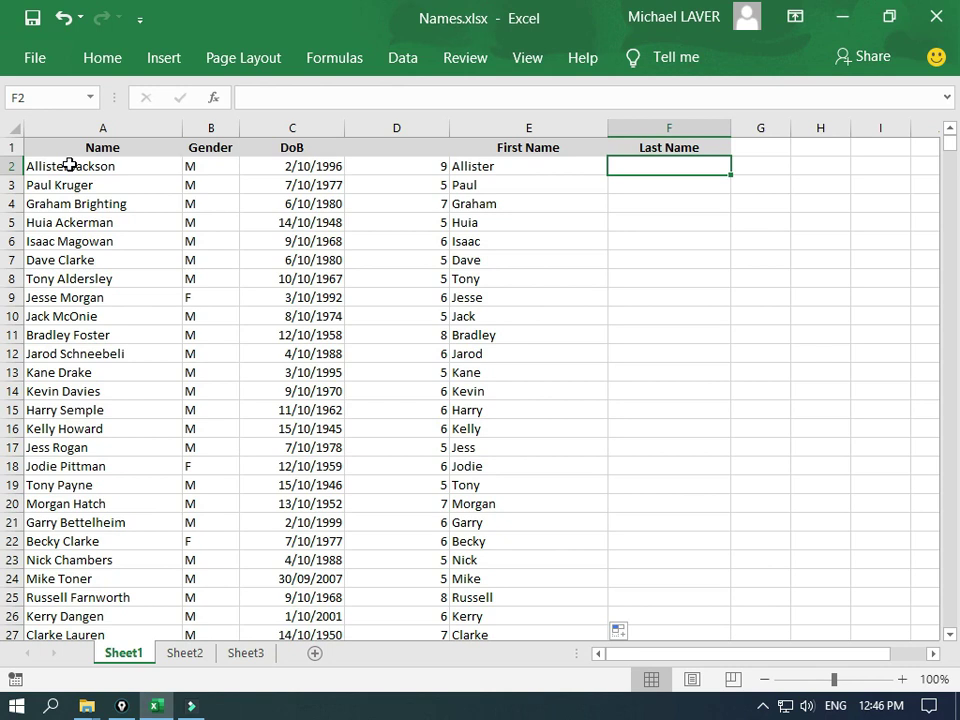
Enter the formula =MID(A2,D2,50) in F2 to extract the last name starting from the space position in column D
text(=Mid)
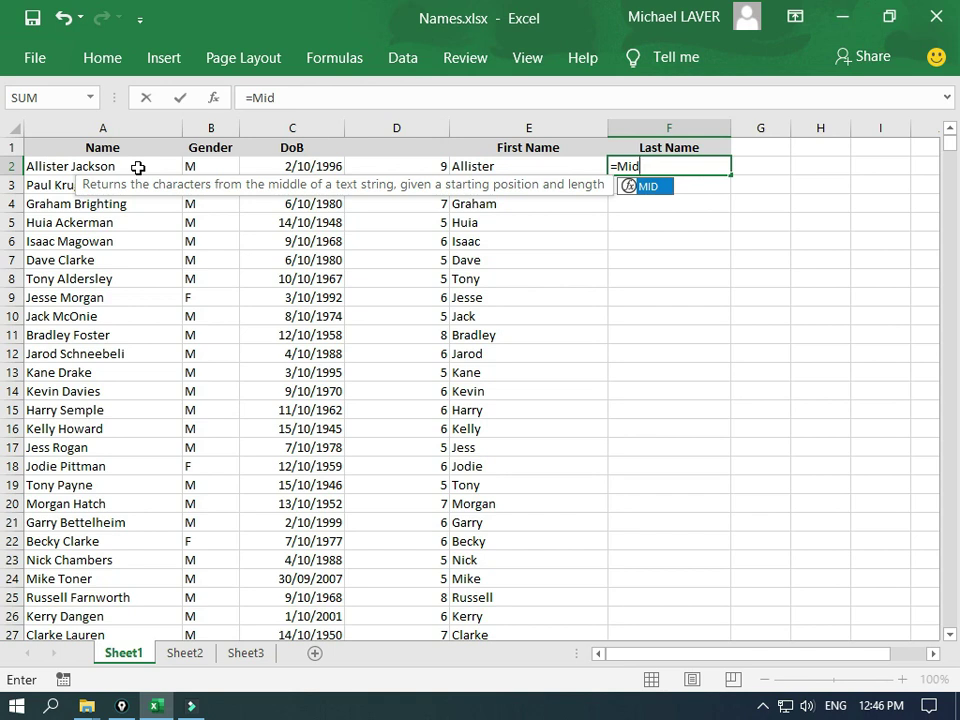
text(()
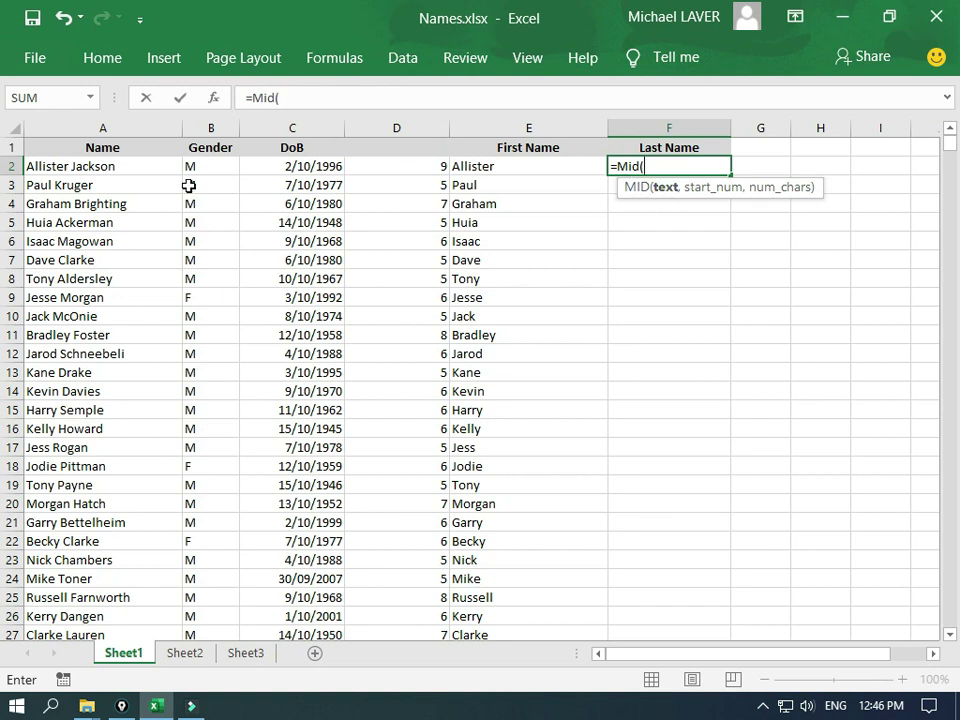
click(47, 168)
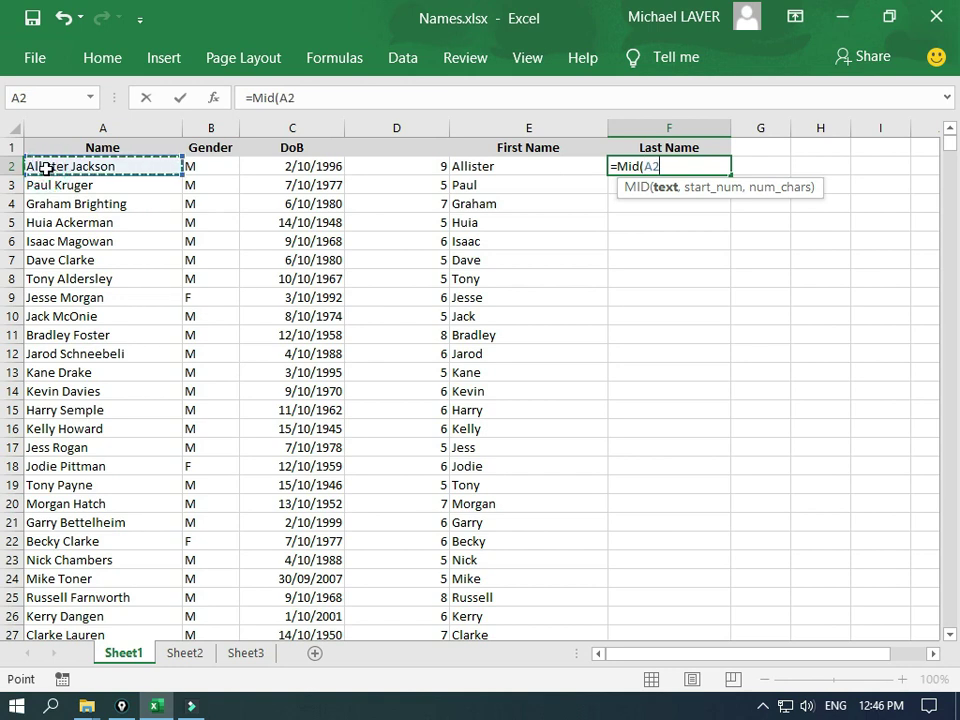
text(,)
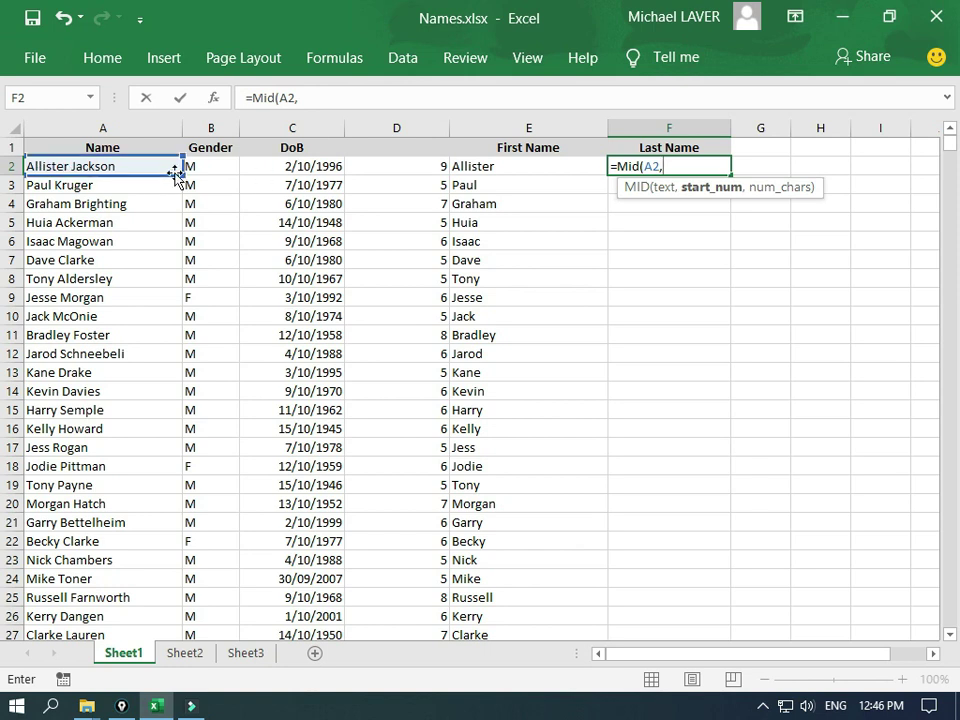
click(410, 165)
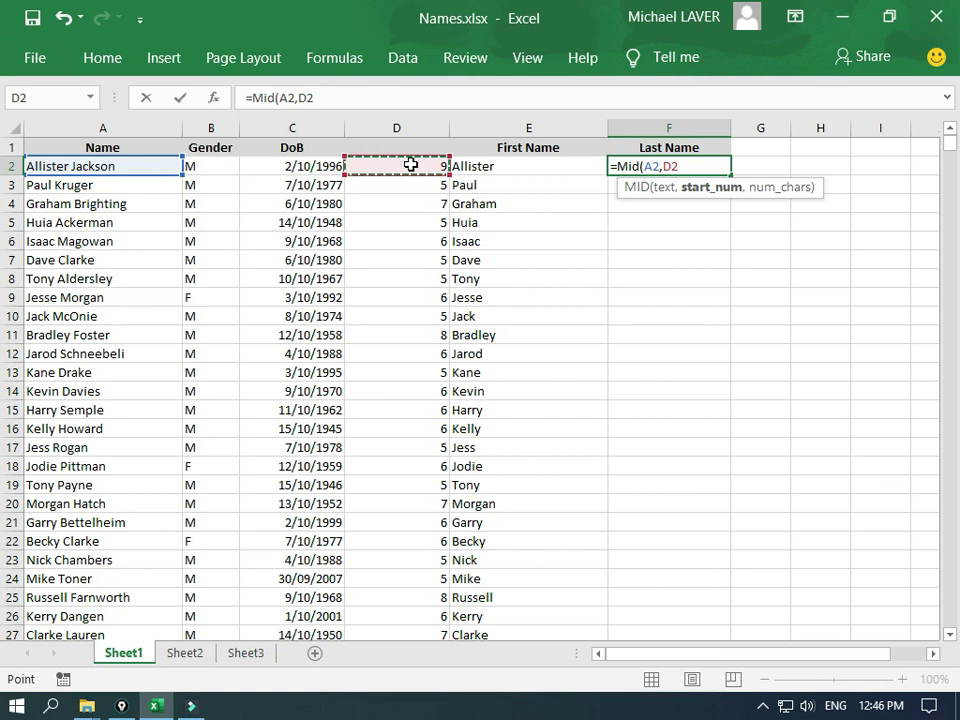
text(,)
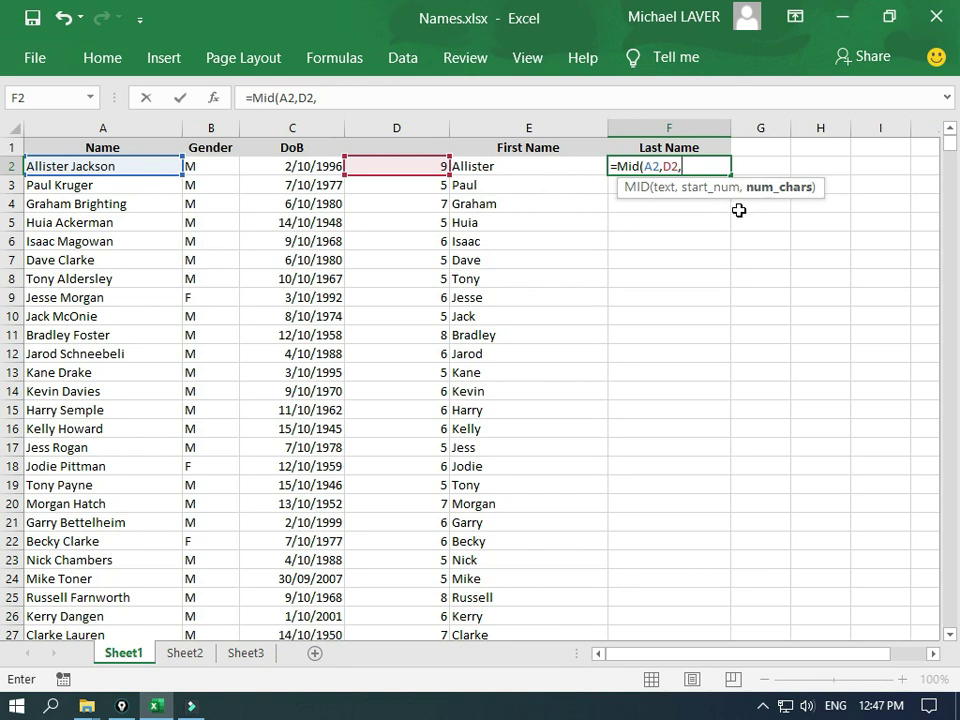
text(50)
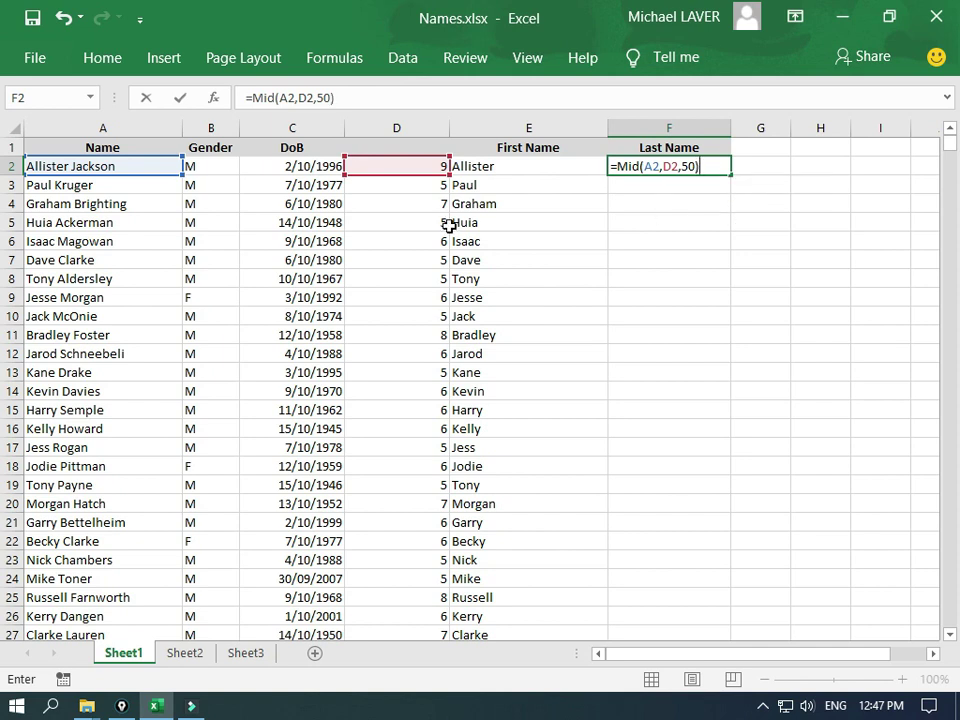
key(Return)
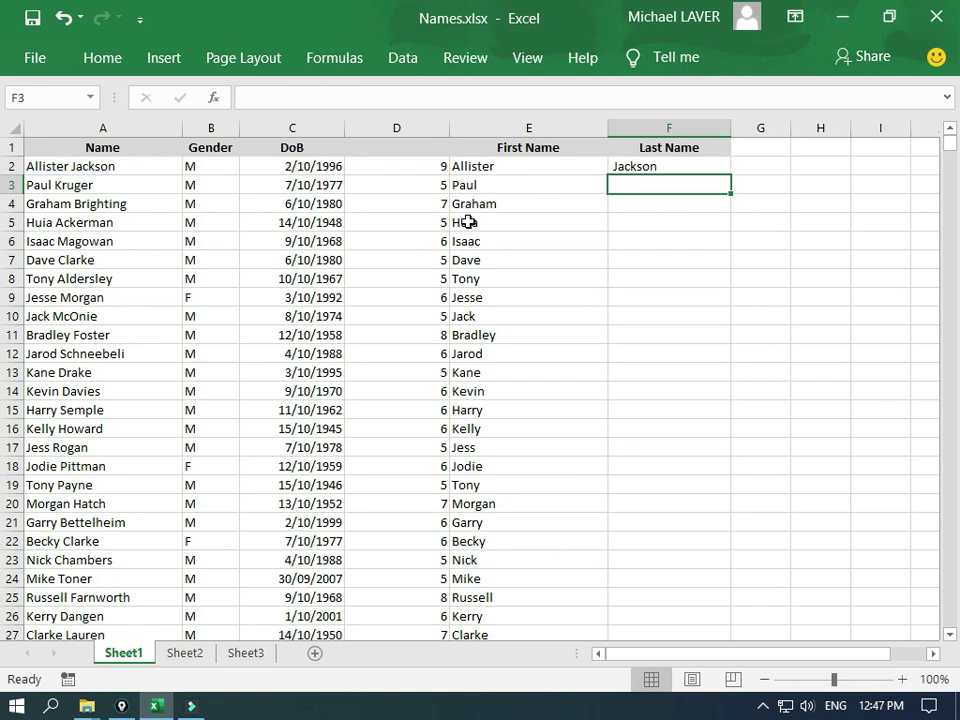
Fill the MID formula from F2 down to F24 and check the formulas in F11 and F2
click(668, 172)
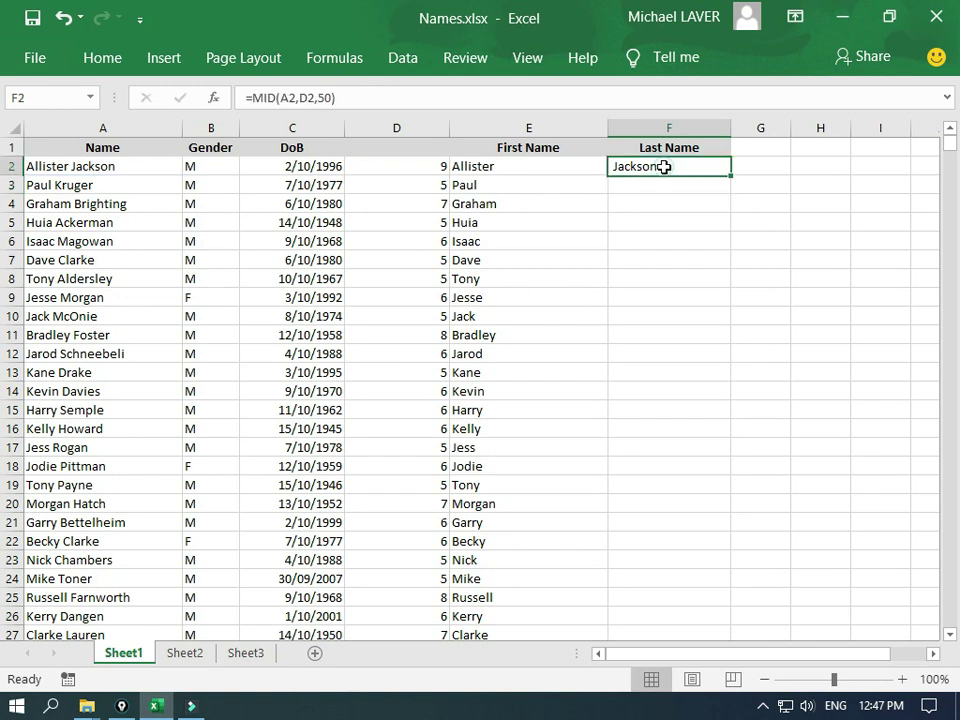
drag(733, 176, 738, 586)
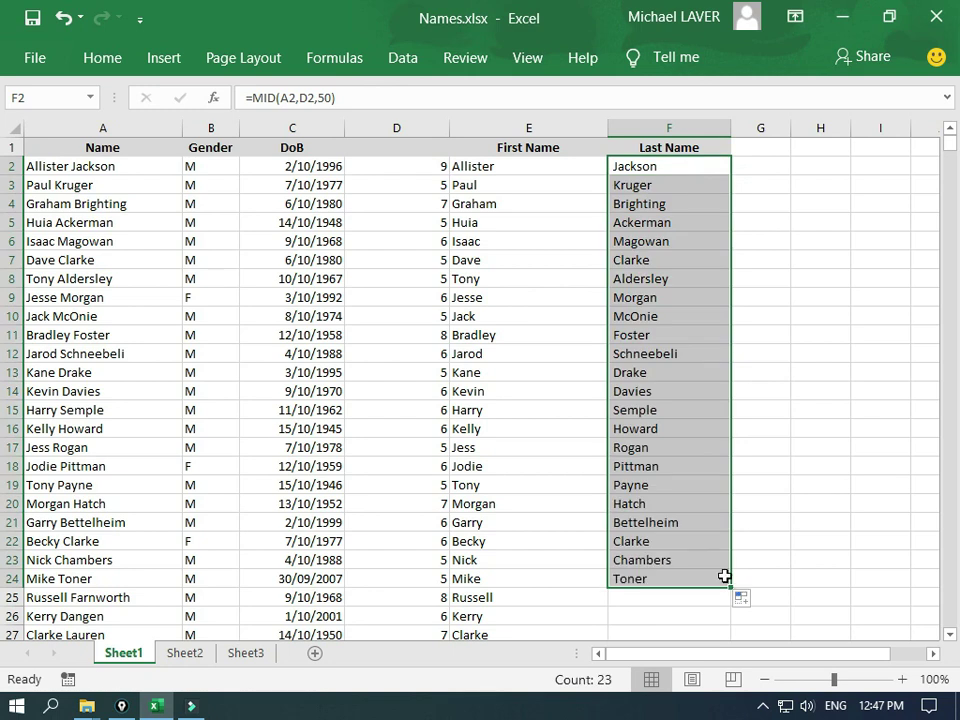
click(668, 331)
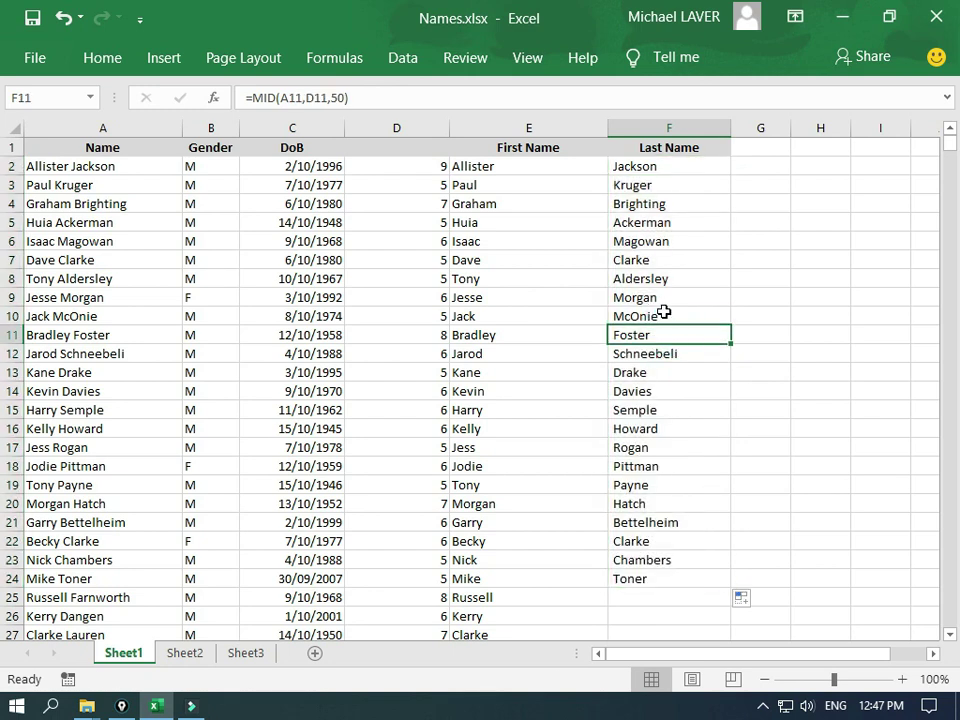
click(649, 169)
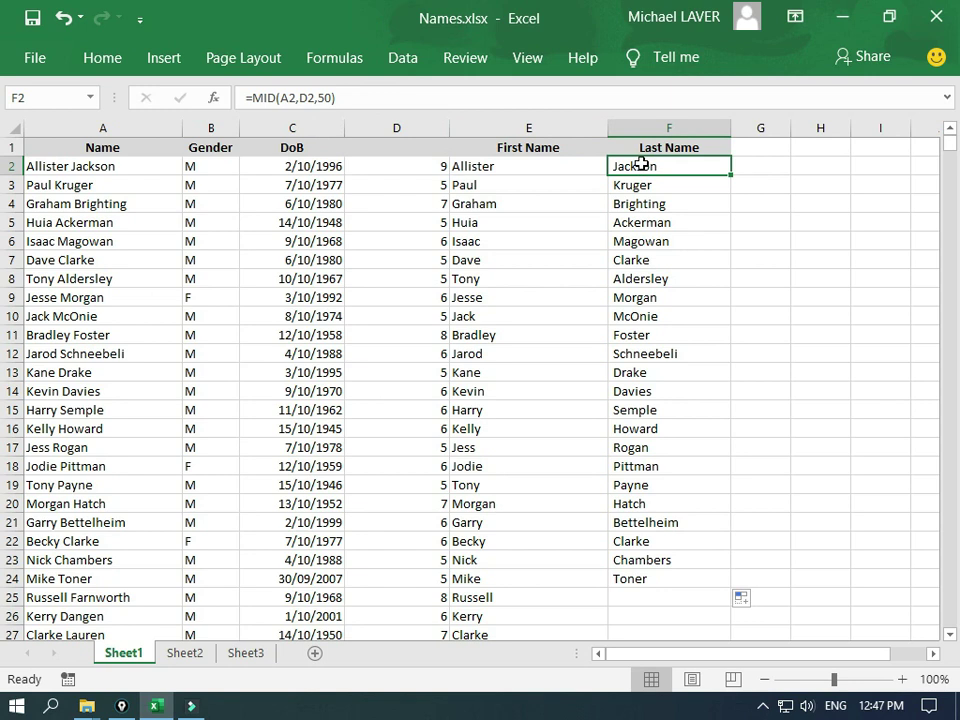
Enter the formula =TRIM(F2) in G2 to remove the leading space from the last name
click(762, 165)
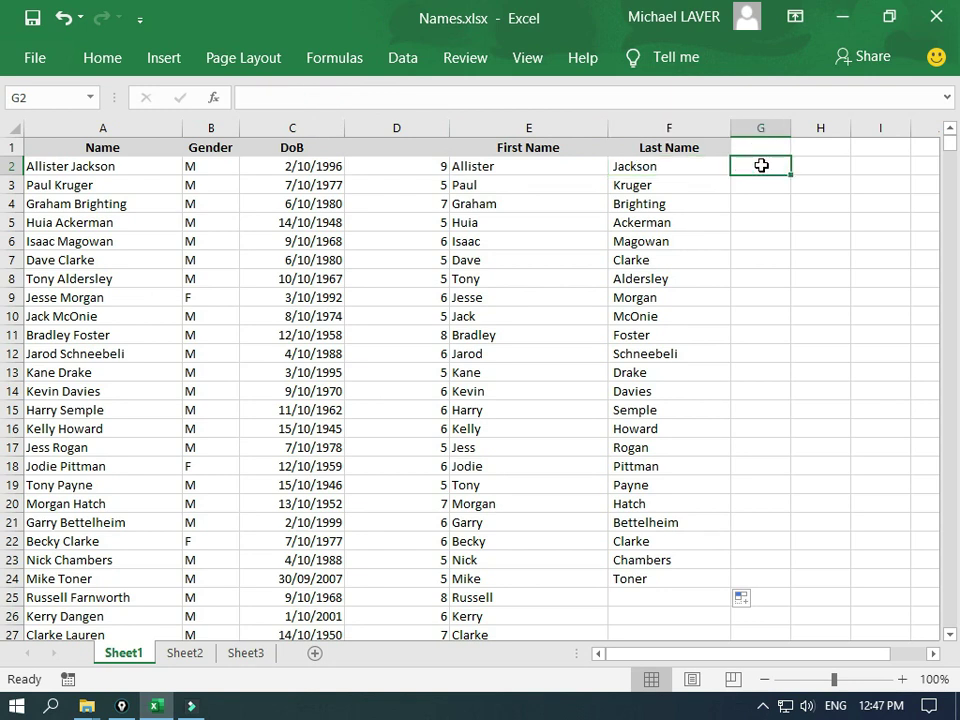
text(=)
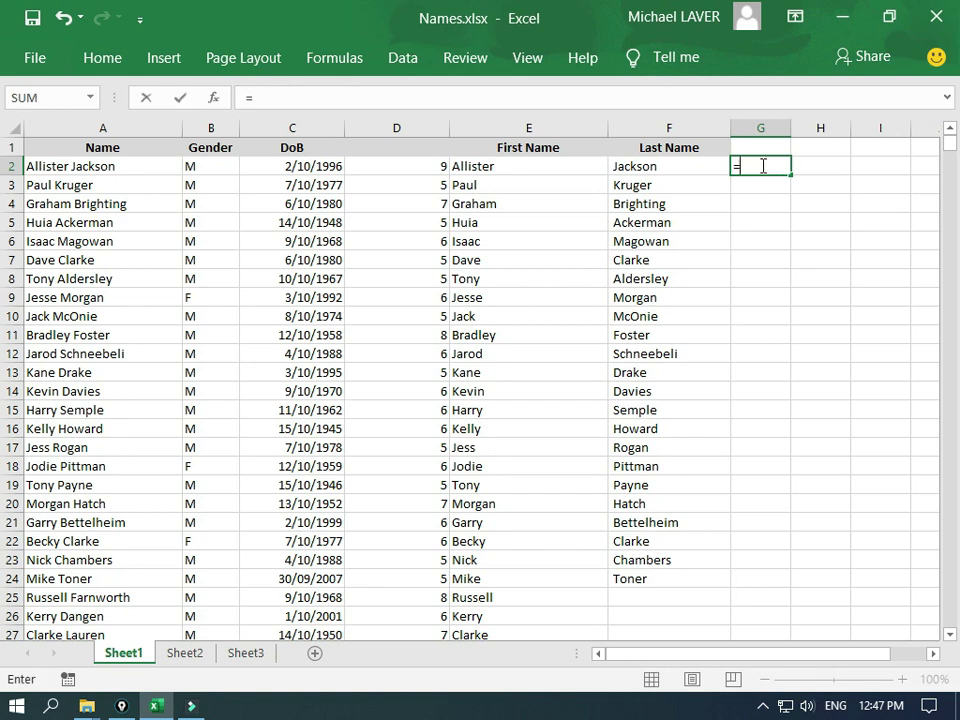
text(trim)
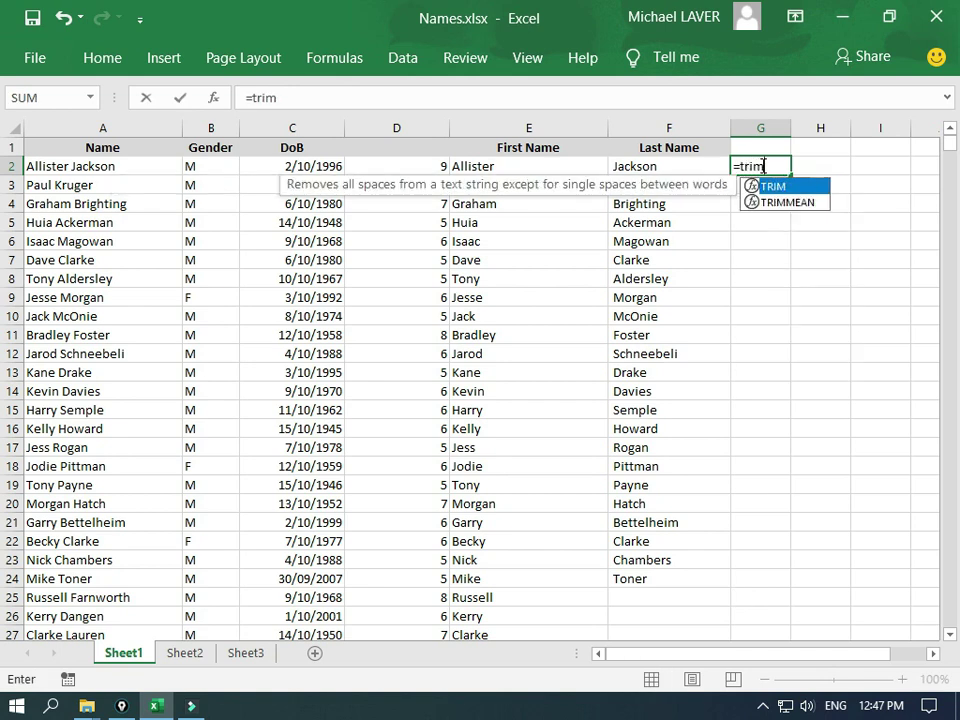
text(()
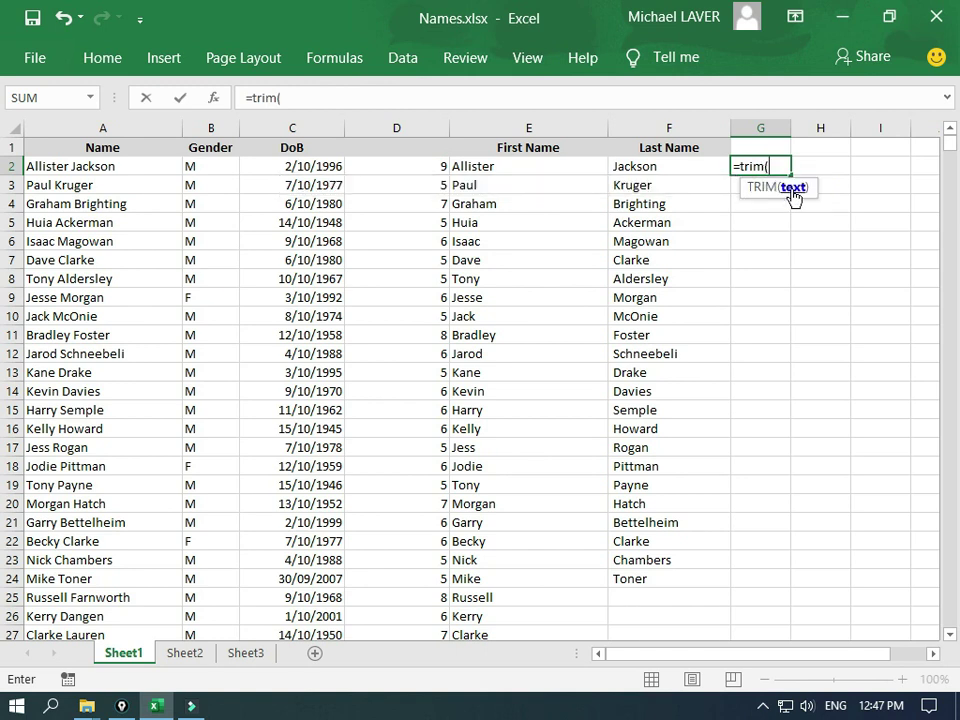
click(638, 166)
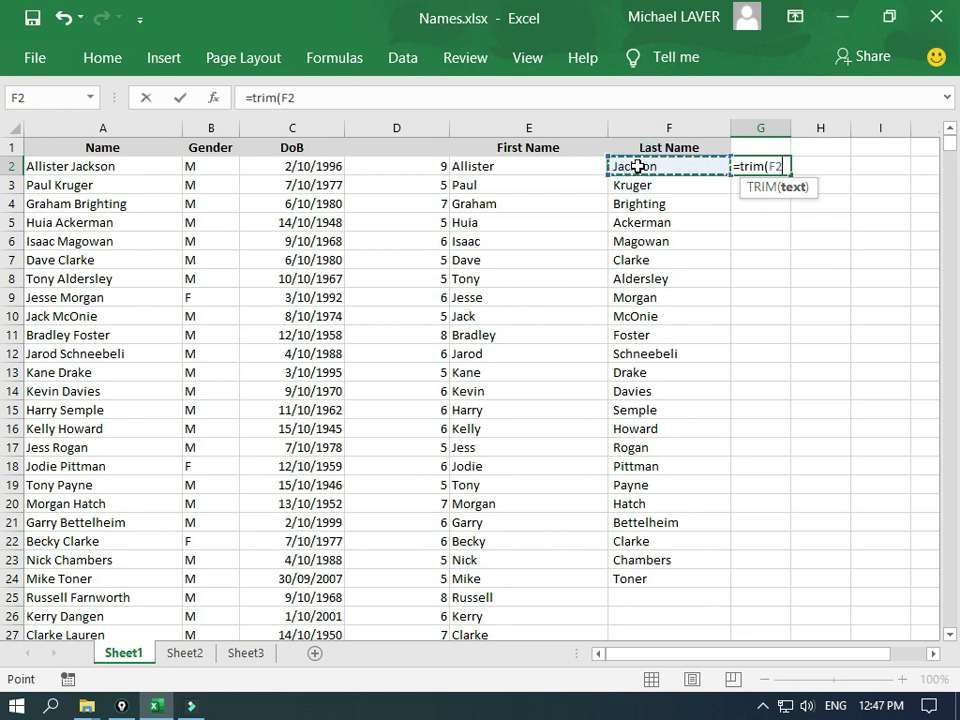
text())
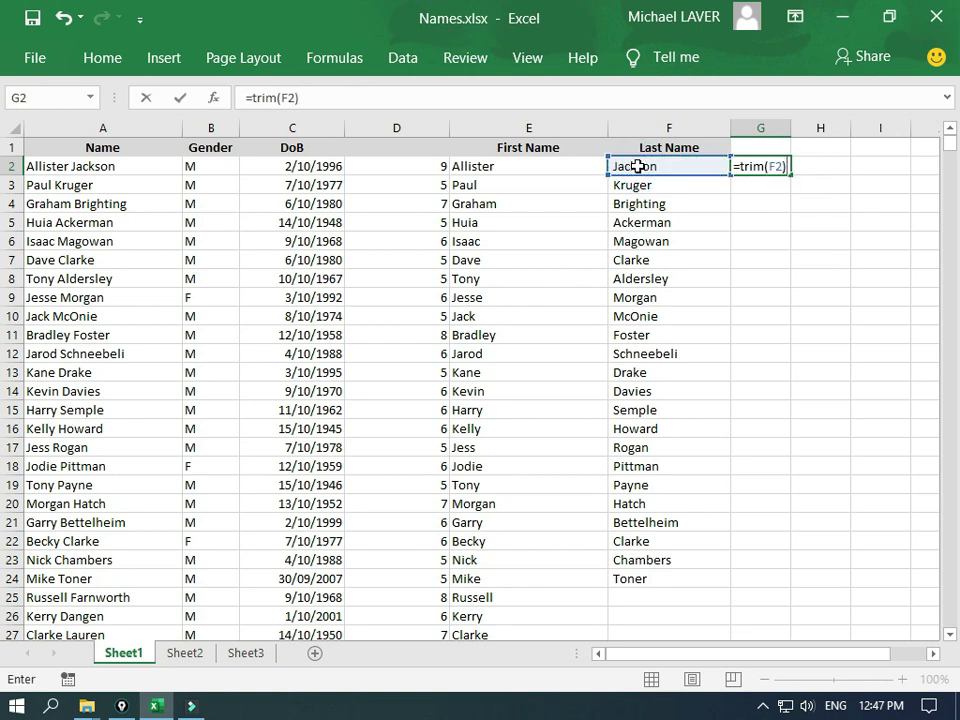
key(Return)
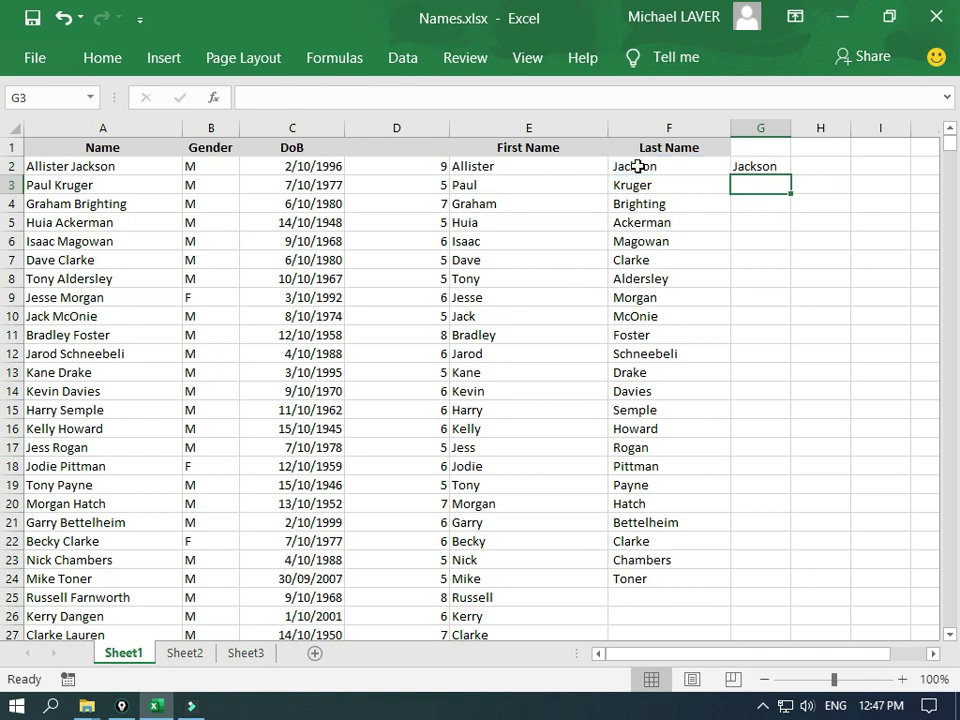
Fill the TRIM formula from G2 down to G24 and widen column G to fit the longest names
key(Up)
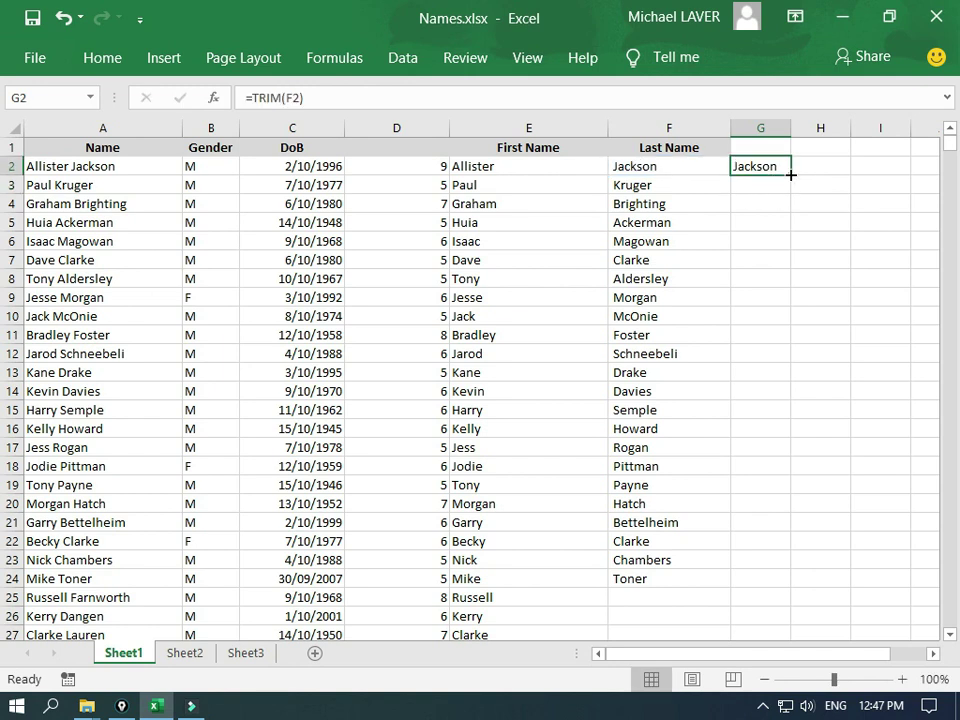
drag(791, 175, 767, 580)
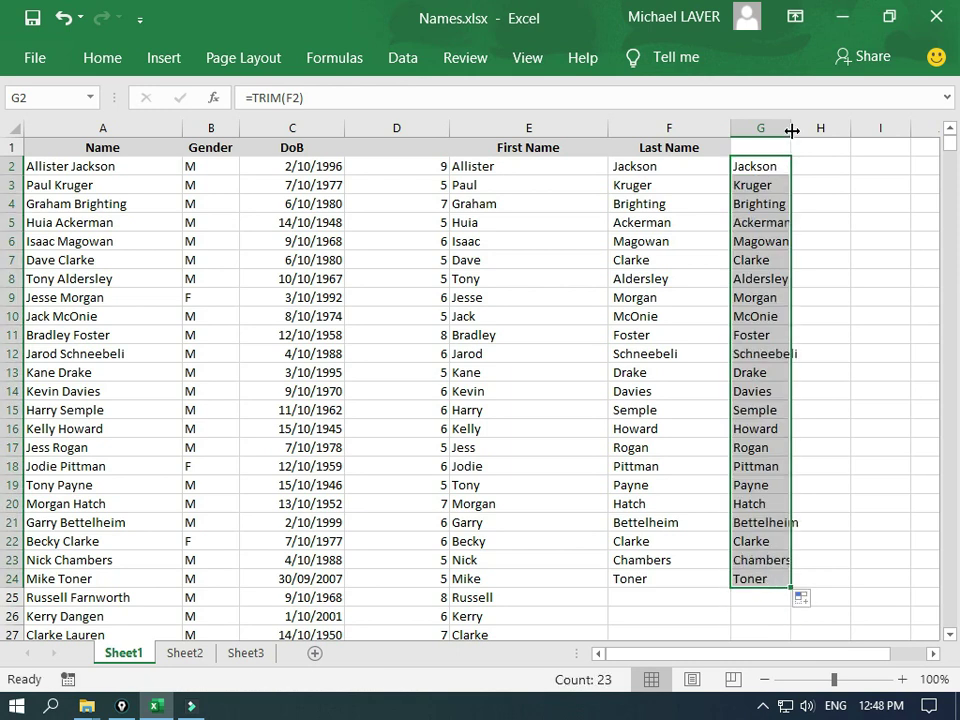
drag(791, 131, 826, 140)
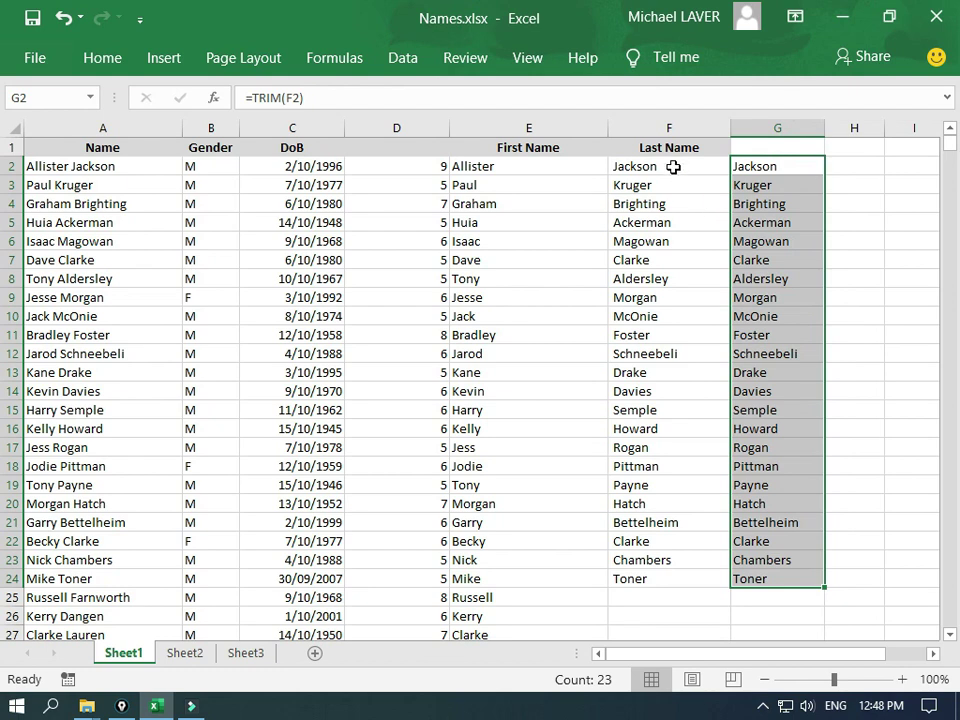
Extend the MID and TRIM formulas in F2:G24 down to the last data row, 1028, and check the lowest rows
mouse_move(674, 167)
mouse_down()
mouse_move(720, 178)
mouse_move(754, 242)
mouse_move(750, 587)
mouse_move(750, 577)
mouse_up()
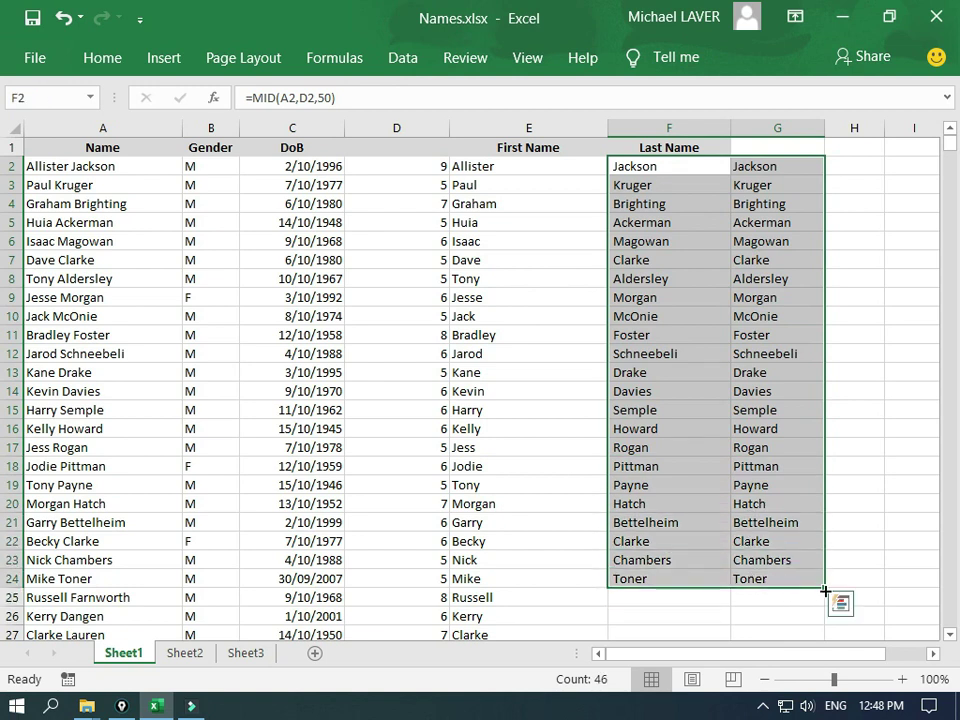
drag(826, 591, 820, 595)
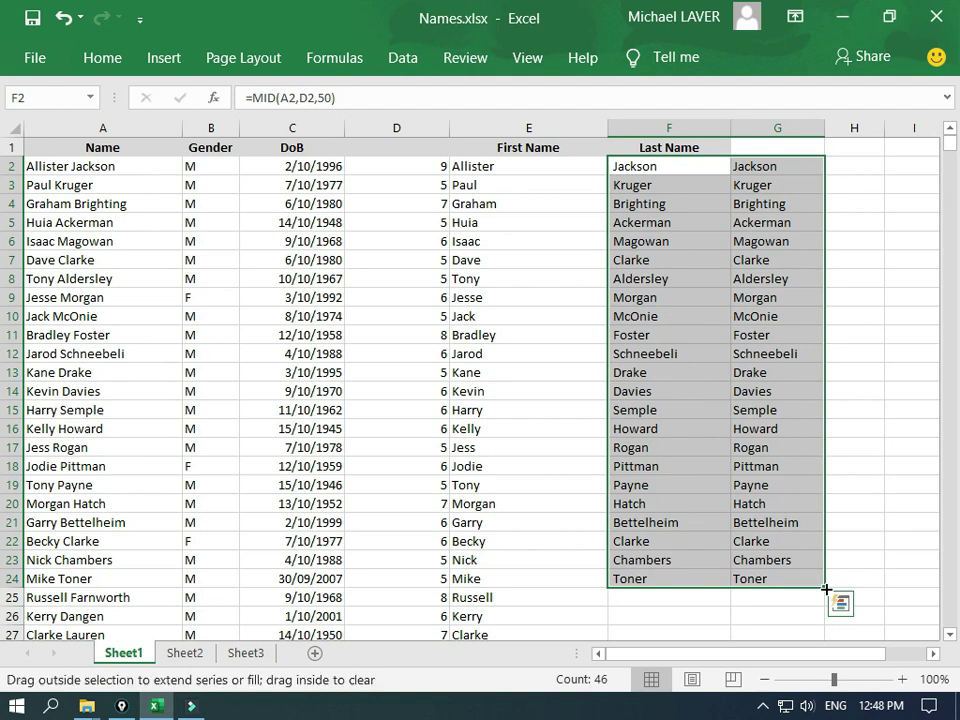
double_click(826, 590)
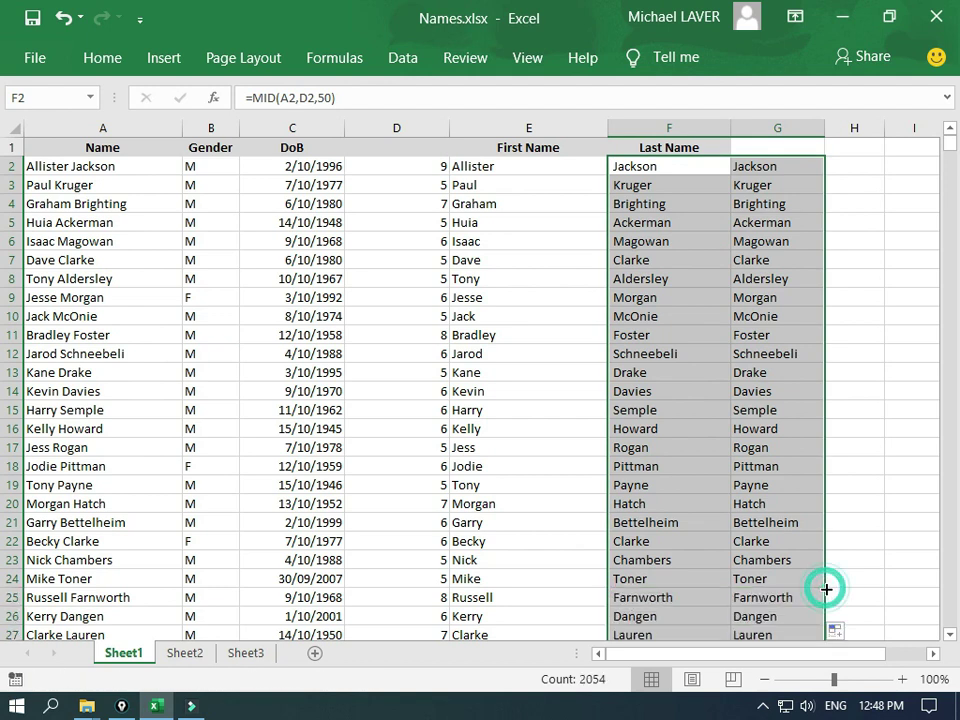
click(767, 599)
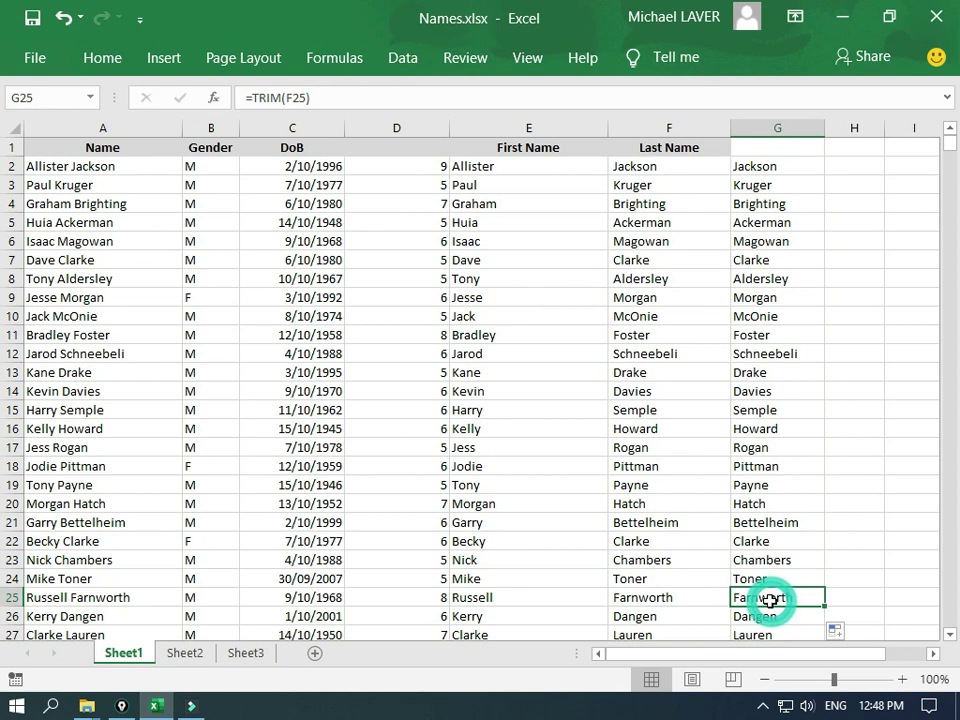
click(681, 516)
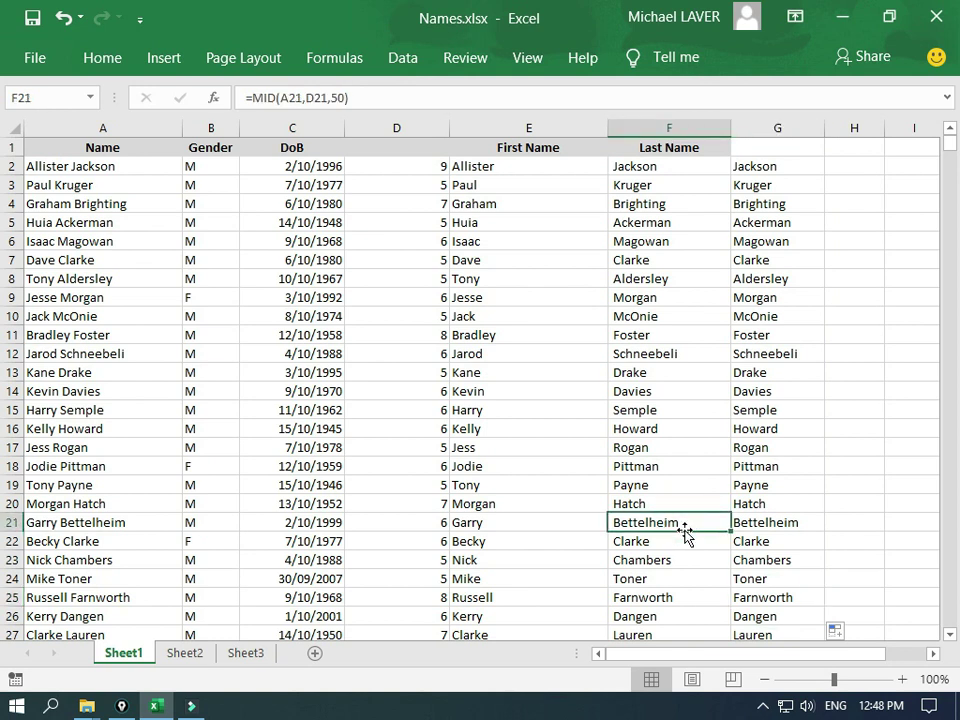
key(ctrl+Down)
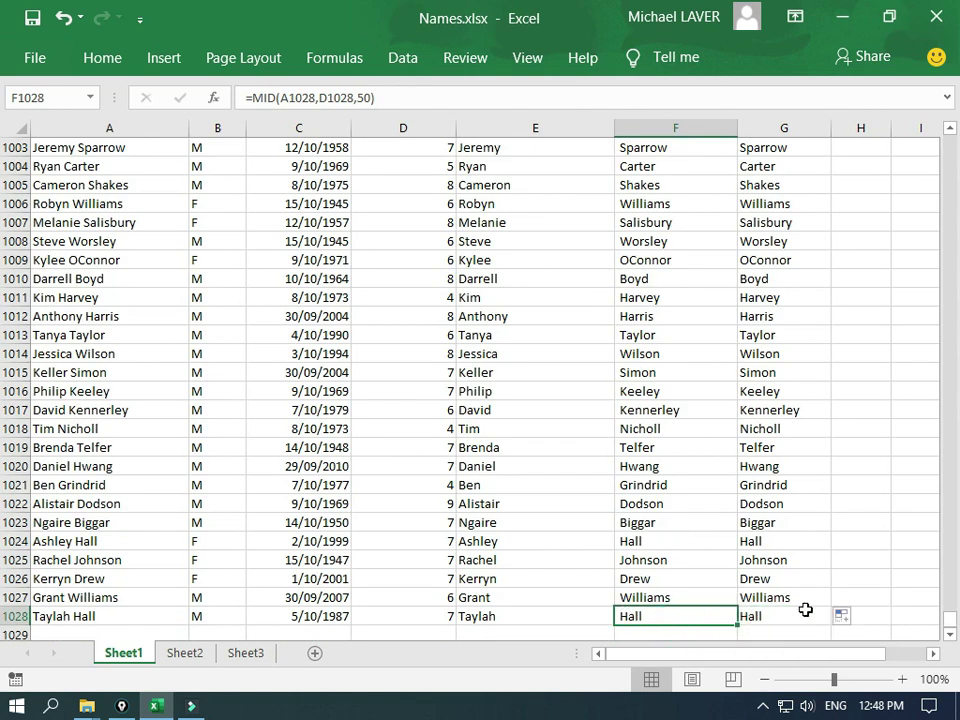
click(797, 614)
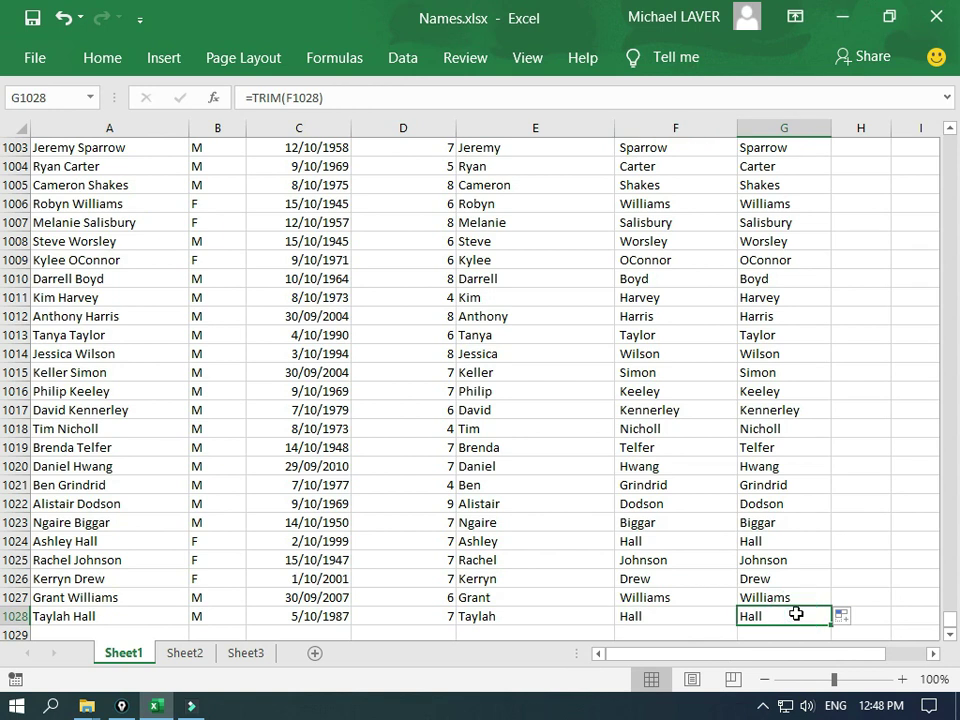
Check the formulas behind the first data row's first name in E2 and trimmed last name in G2
key(ctrl+Home)
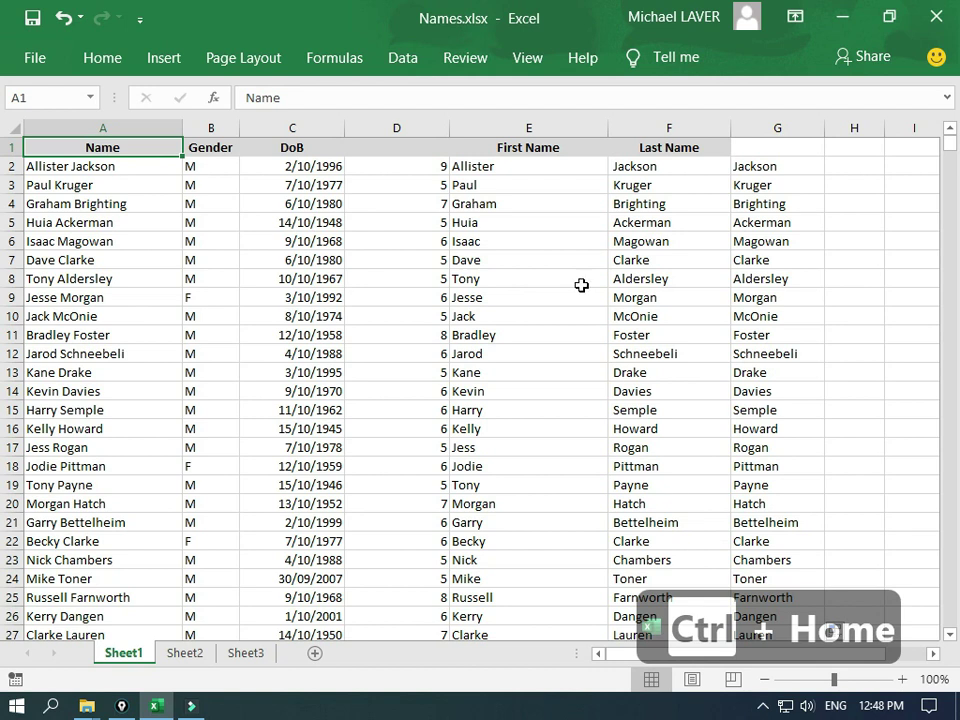
click(515, 163)
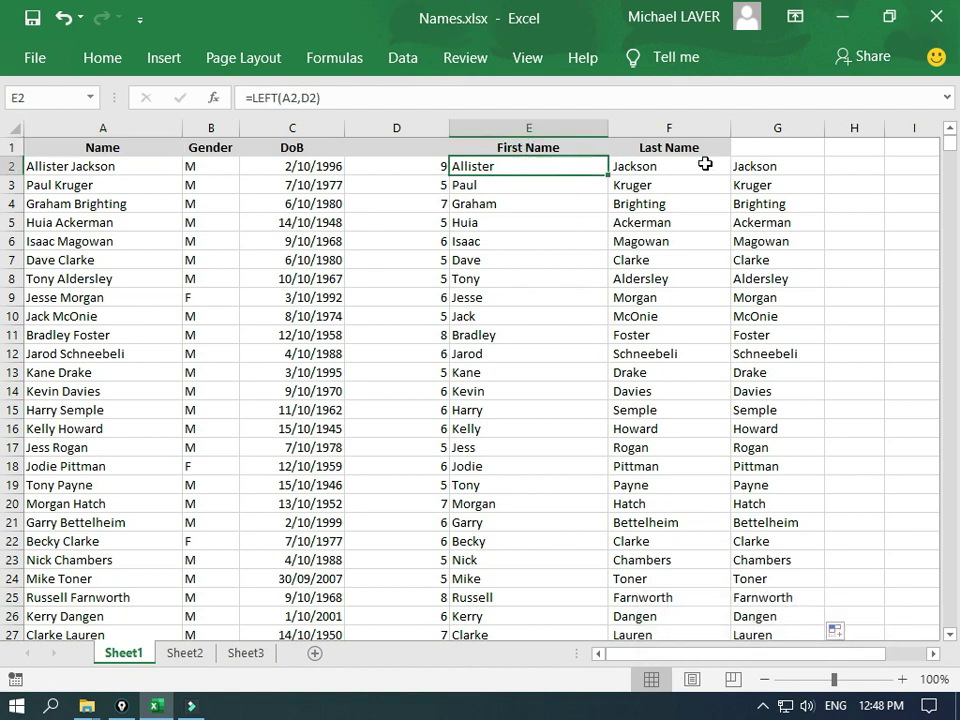
click(752, 166)
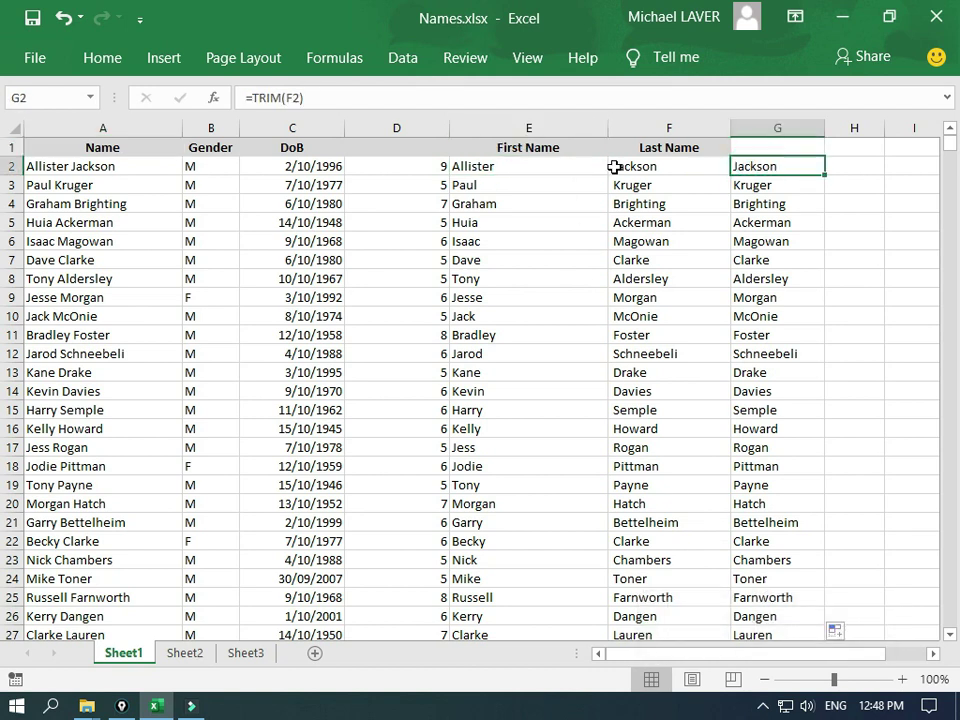
click(575, 166)
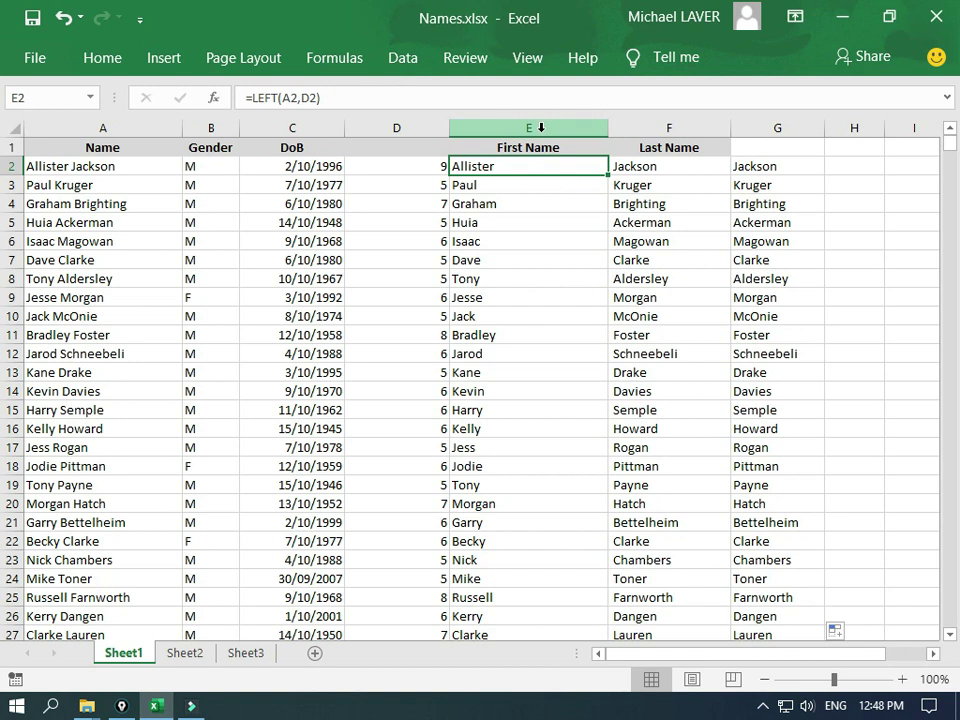
Replace the formulas in columns E to G with their values in place, and check cells E3, E2 and G2
drag(541, 127, 772, 131)
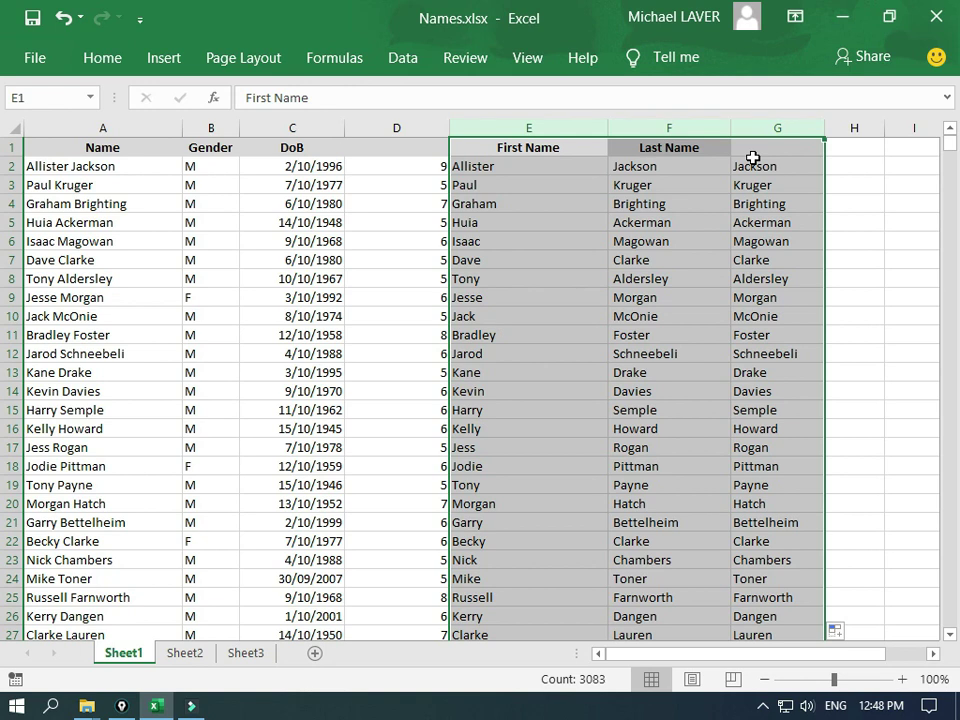
key(ctrl+c)
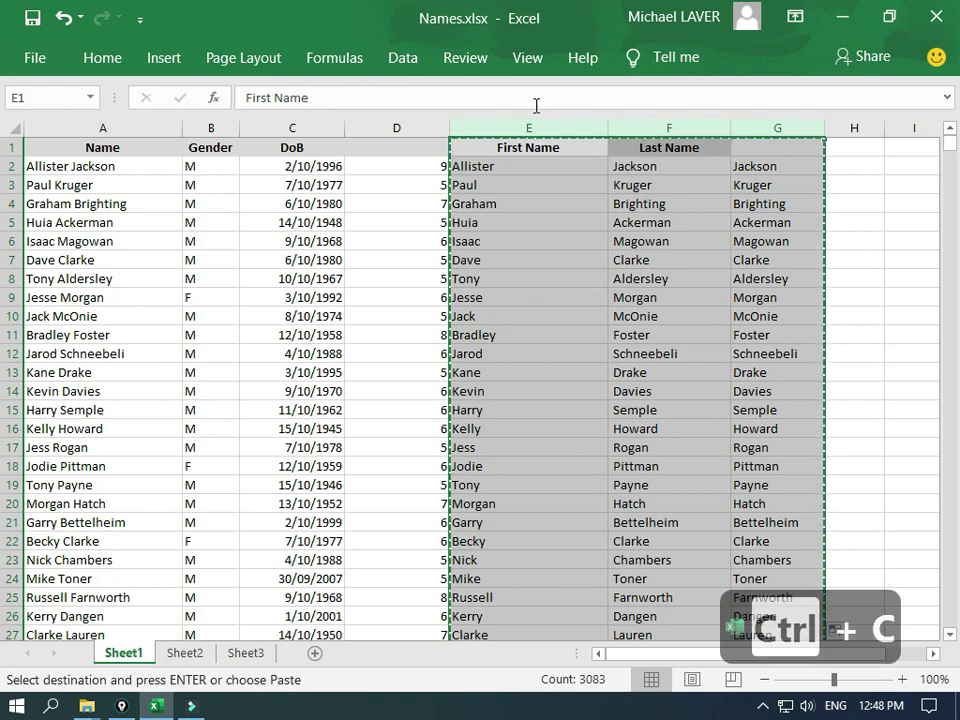
click(100, 58)
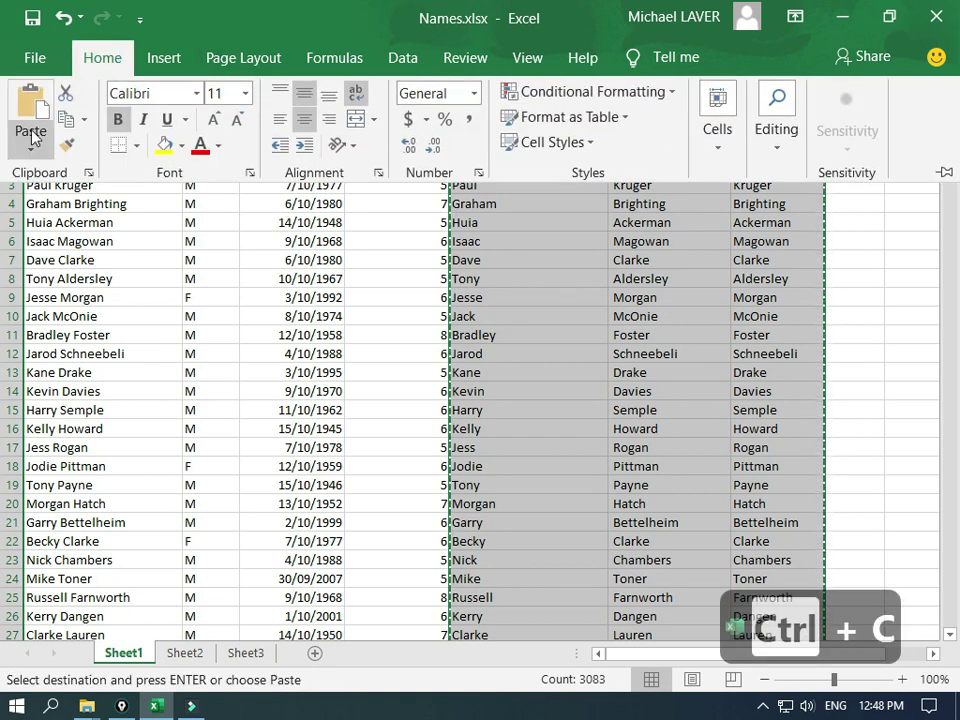
click(30, 149)
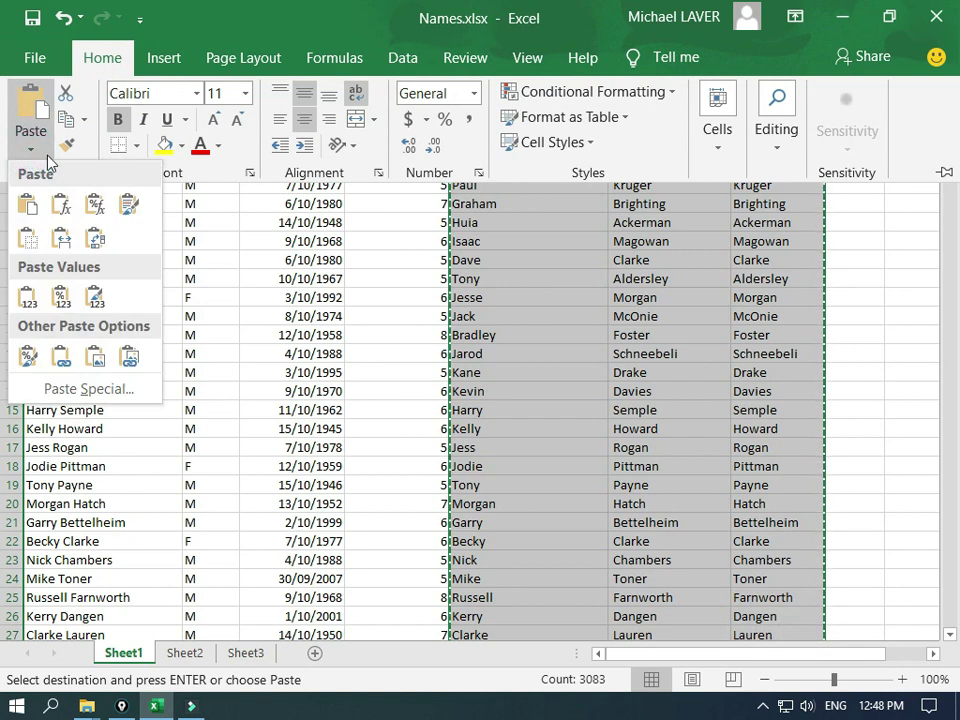
click(26, 298)
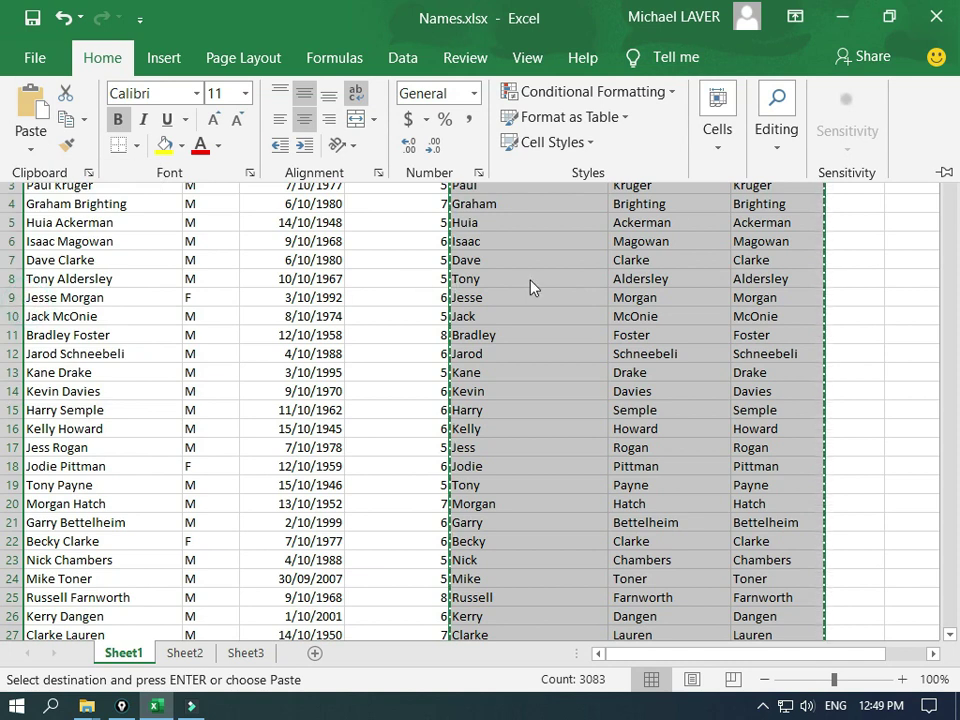
click(527, 190)
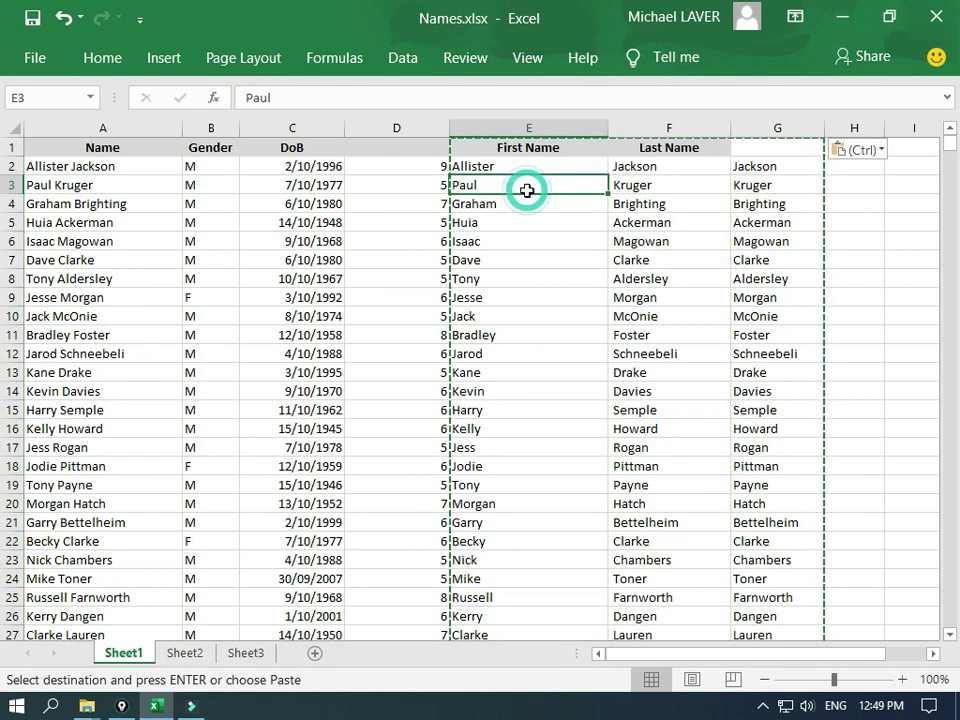
click(528, 167)
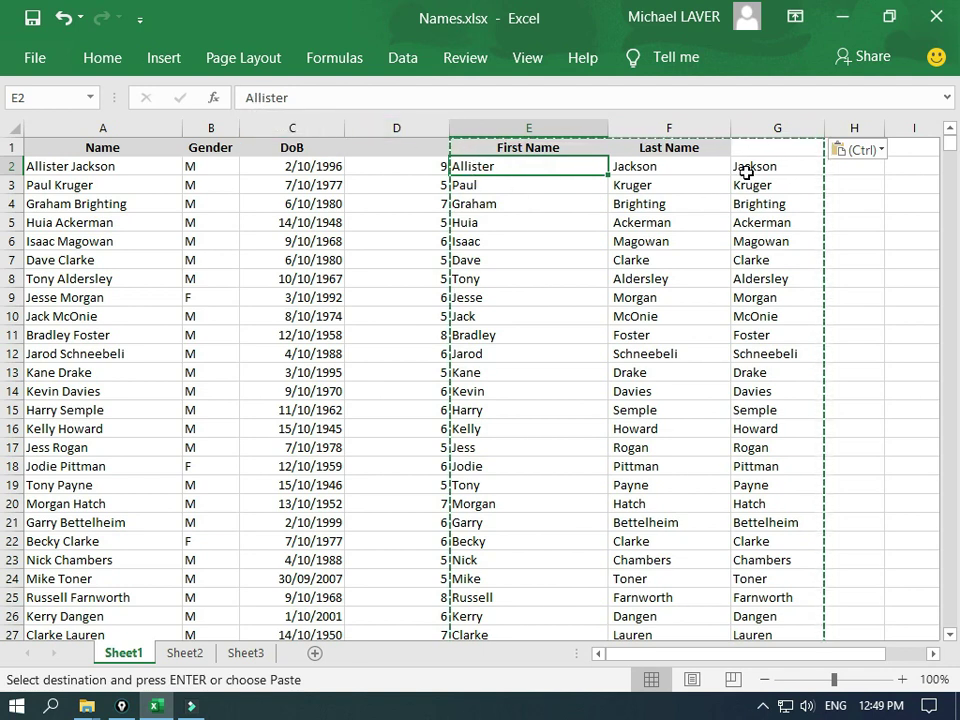
click(746, 167)
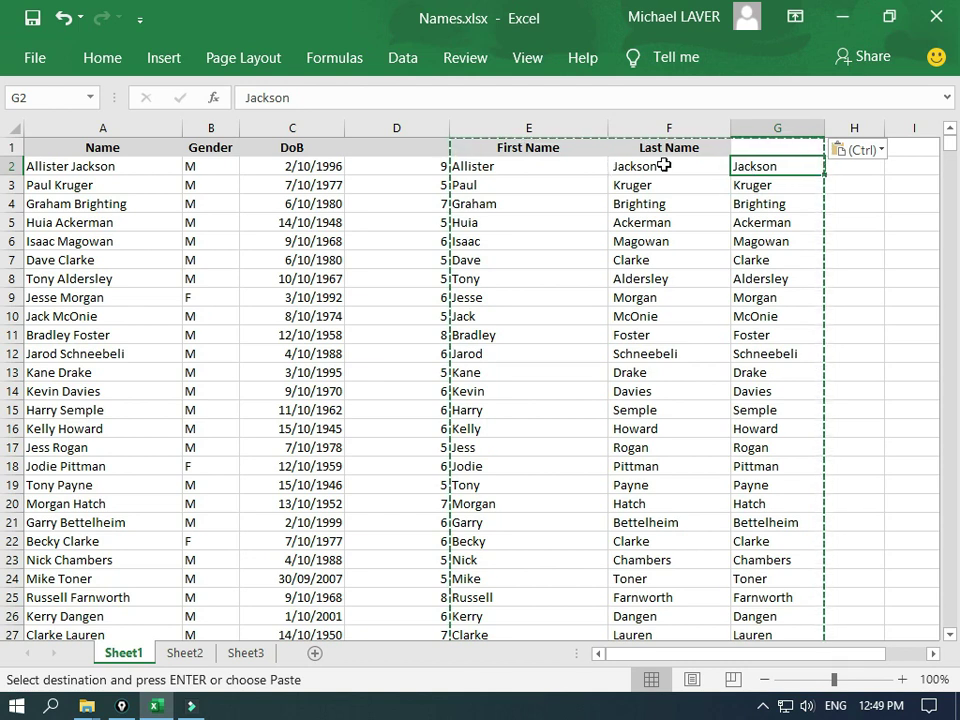
click(759, 163)
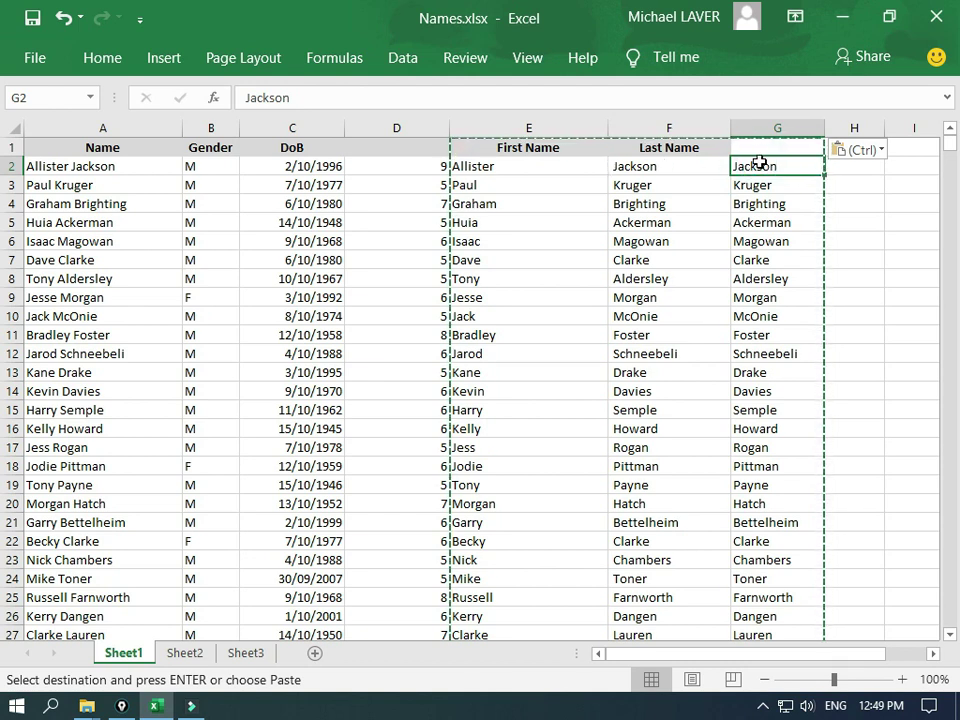
key(Escape)
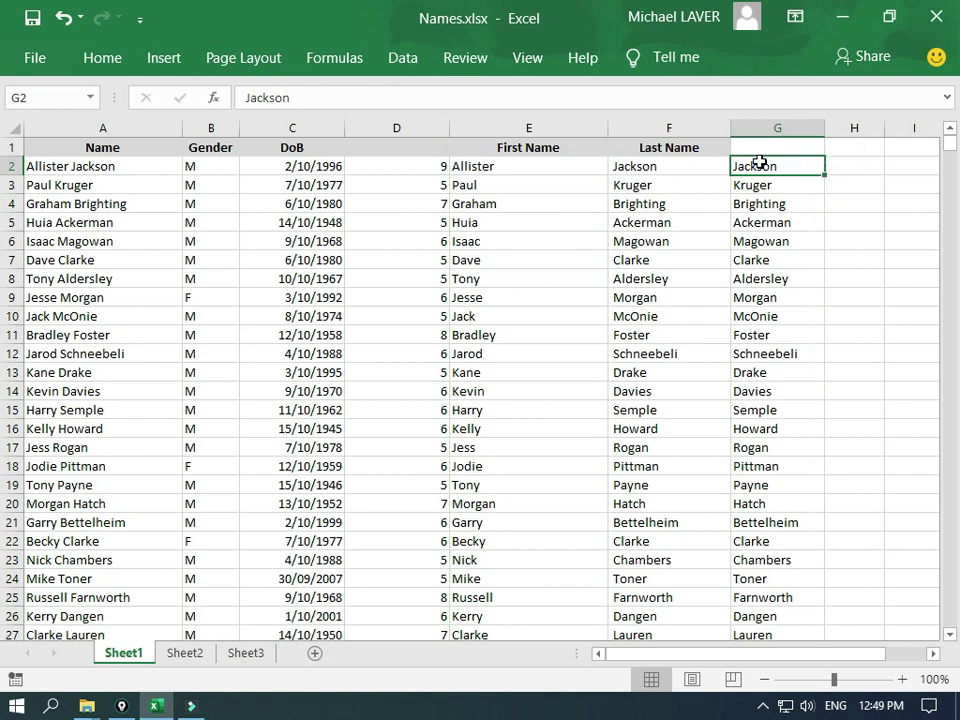
Delete column D, which holds the FIND helper formulas
click(410, 167)
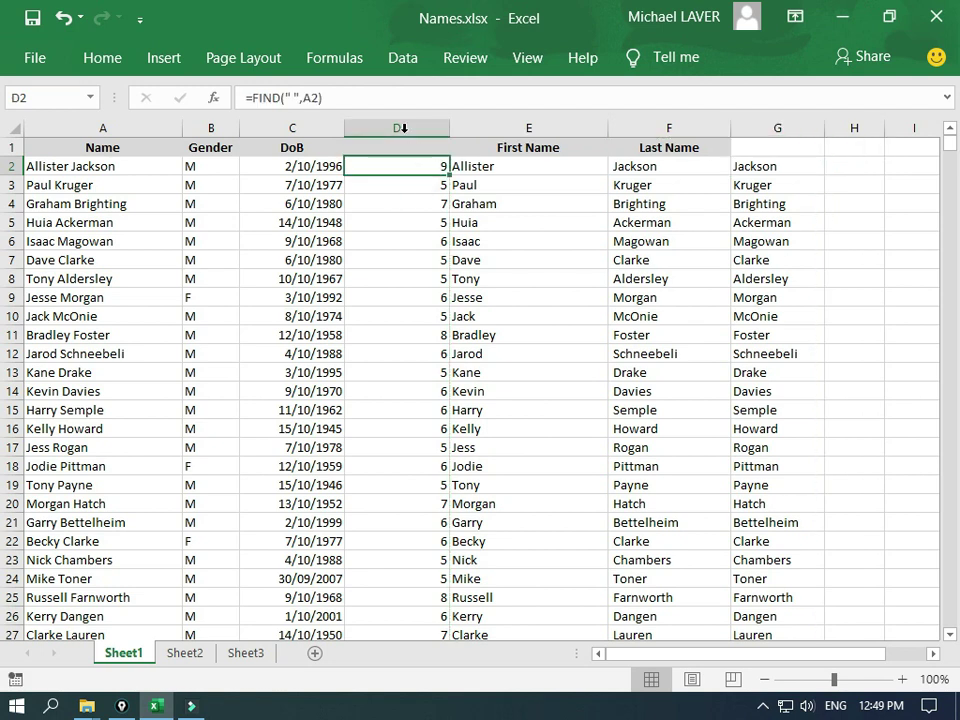
click(403, 124)
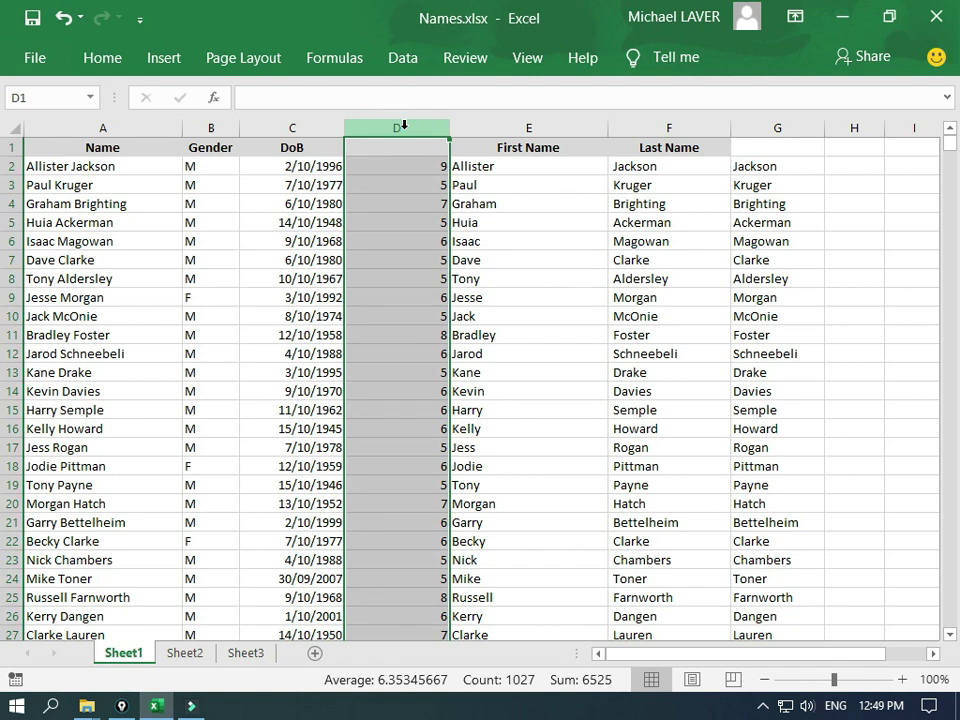
right_click(404, 126)
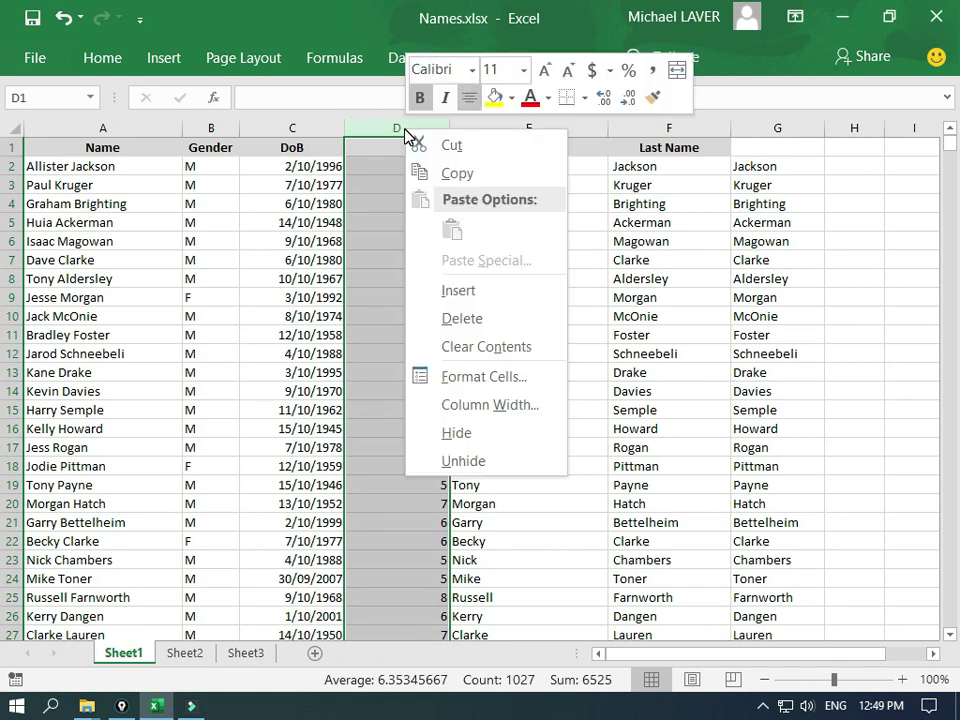
click(461, 318)
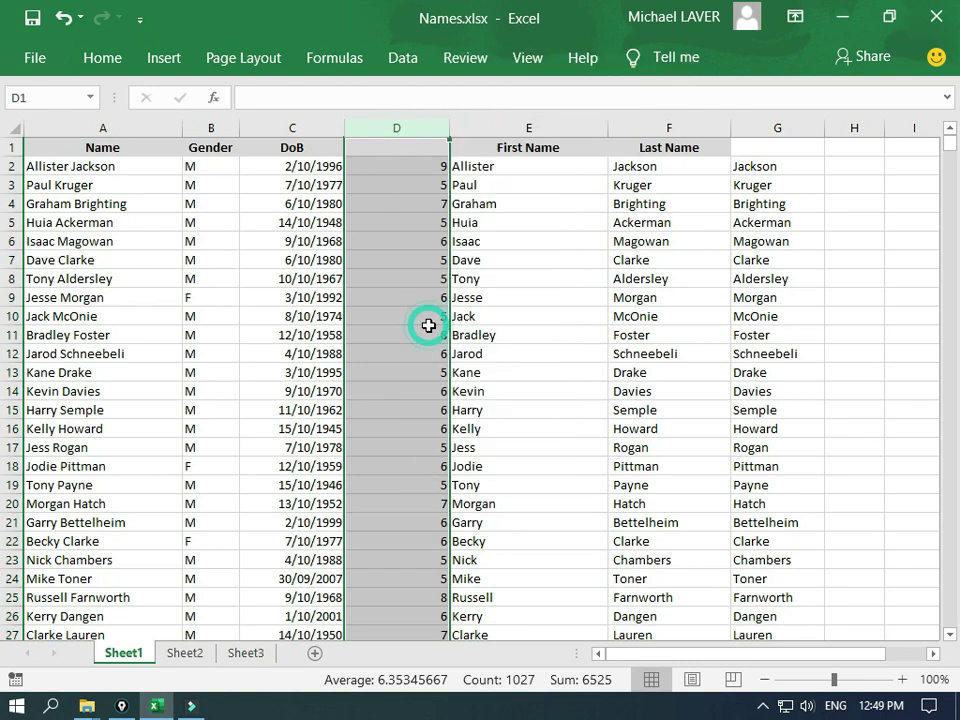
Move the trimmed last names in F2:F1028 into column E from E2, replacing the untrimmed ones under the Last Name header
click(636, 170)
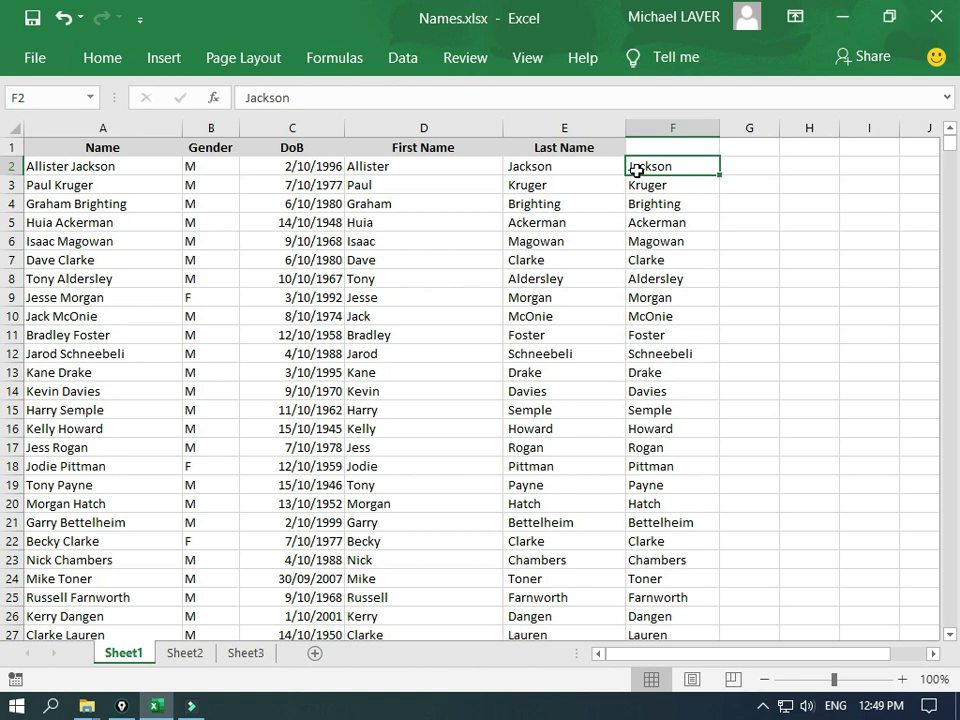
key(ctrl+shift+Down)
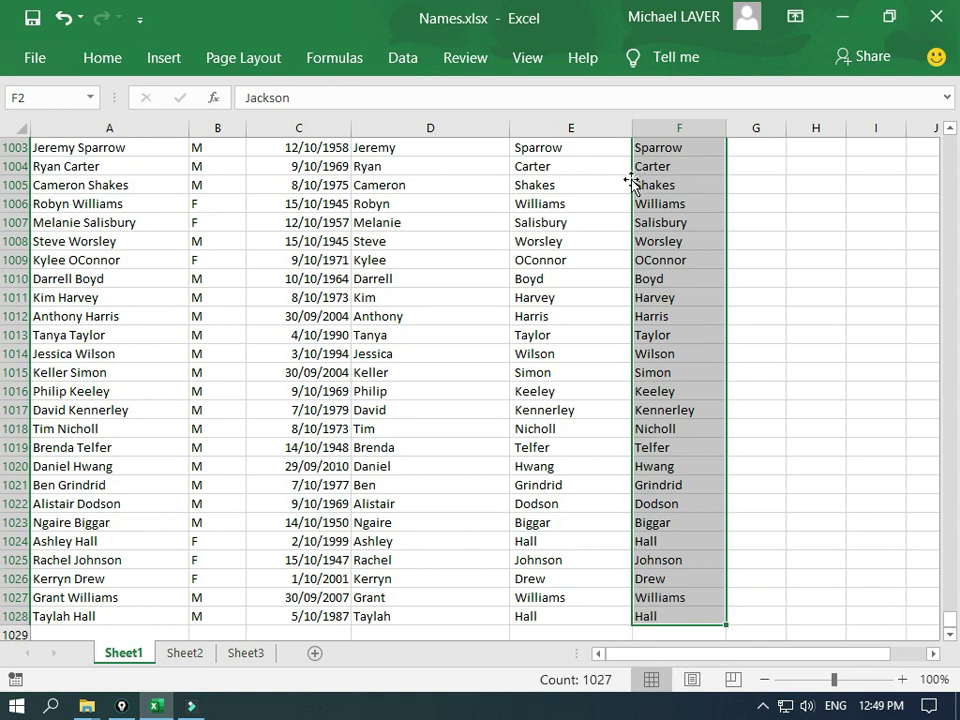
drag(632, 189, 560, 190)
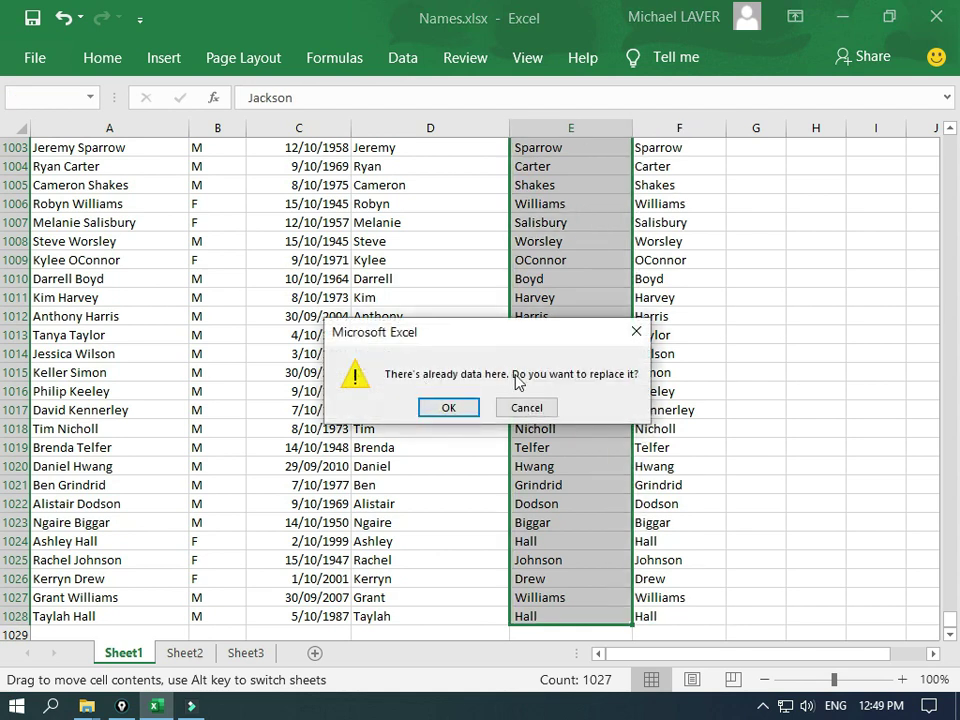
click(448, 408)
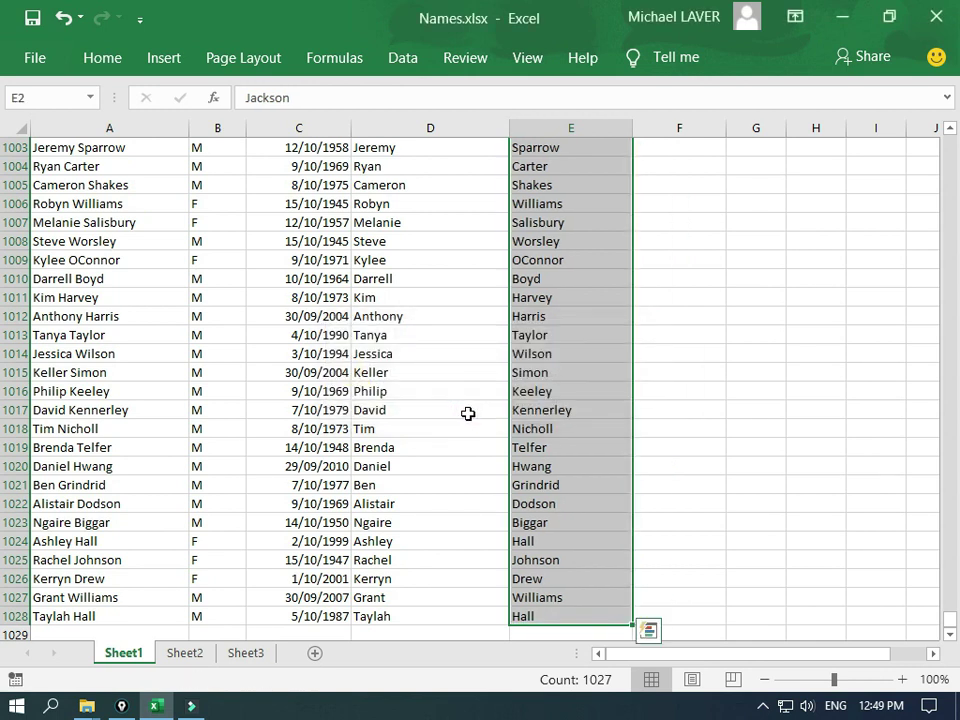
key(ctrl+Home)
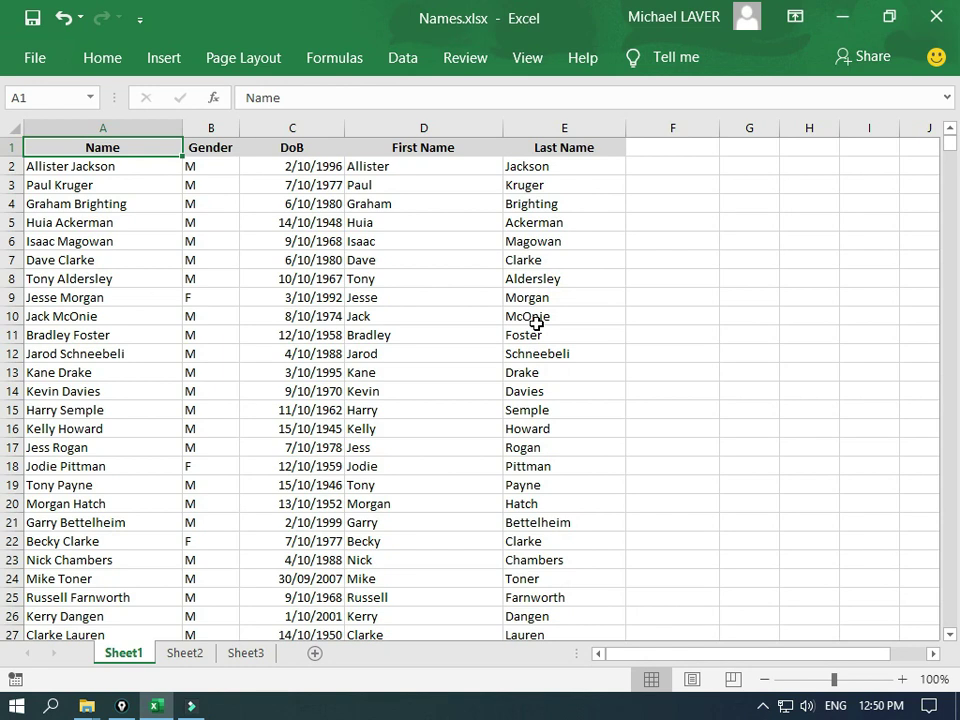
Open a custom sort for the whole data in columns A to E
key(alt)
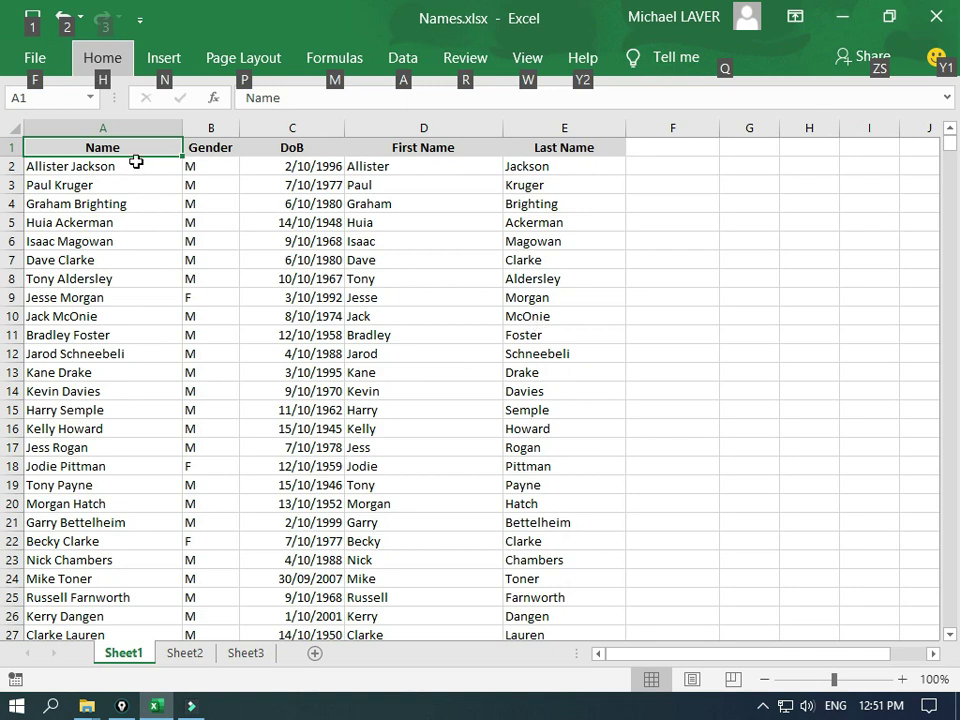
drag(134, 166, 101, 466)
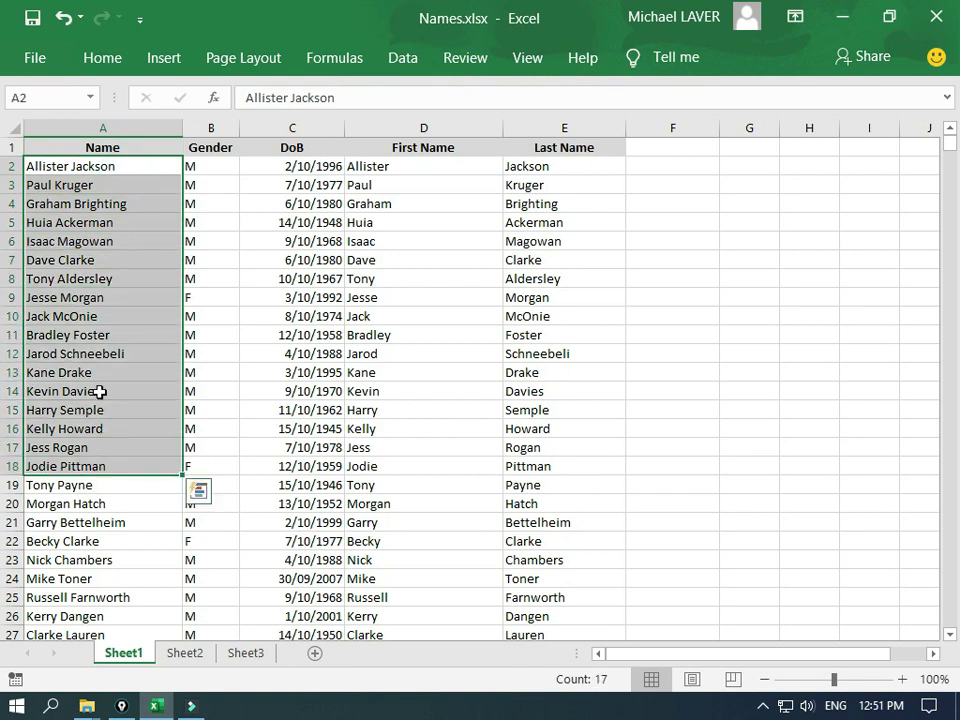
click(125, 128)
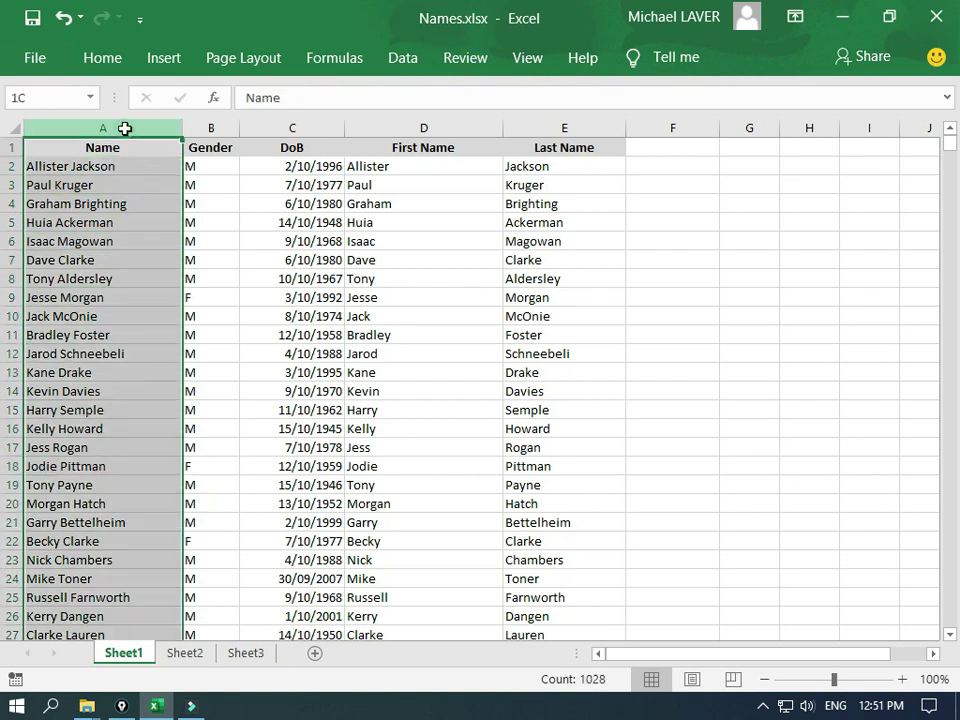
drag(125, 128, 583, 120)
click(104, 62)
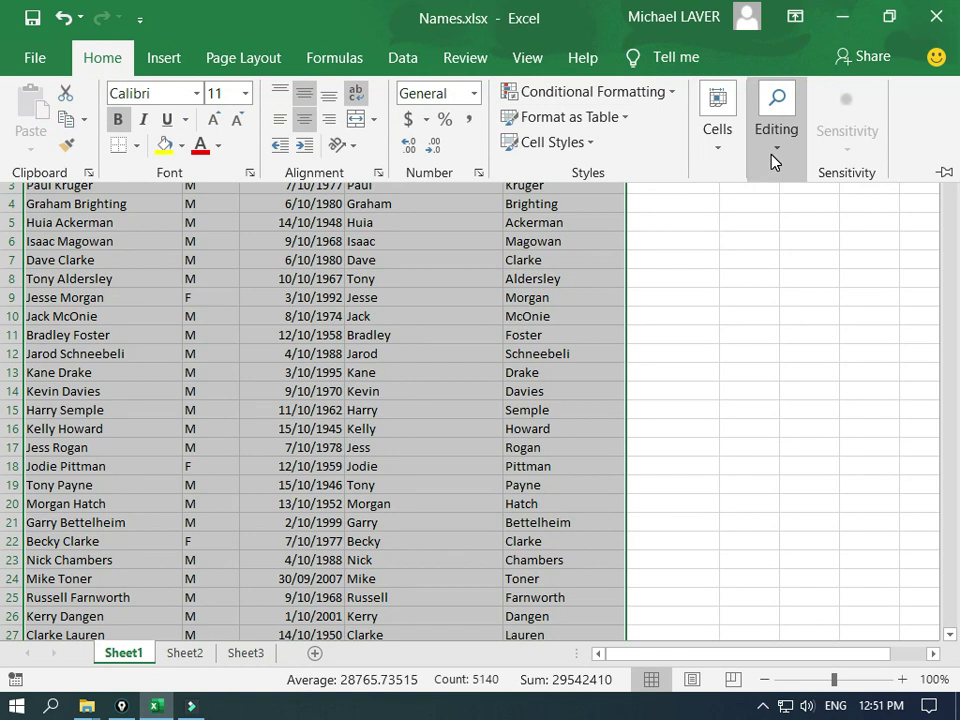
click(771, 158)
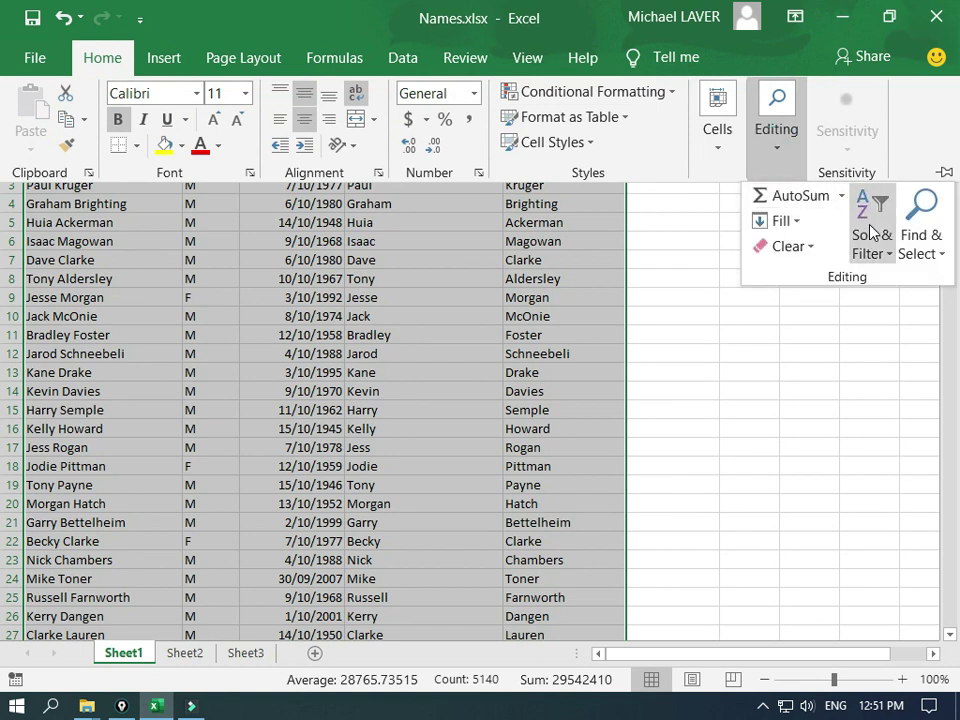
click(873, 257)
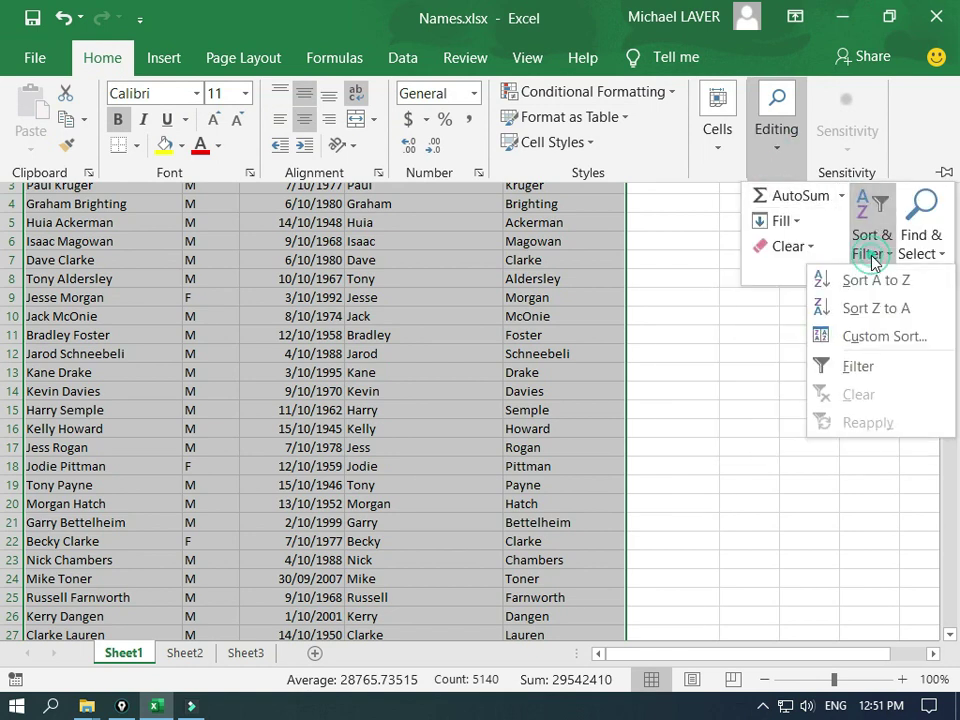
click(840, 351)
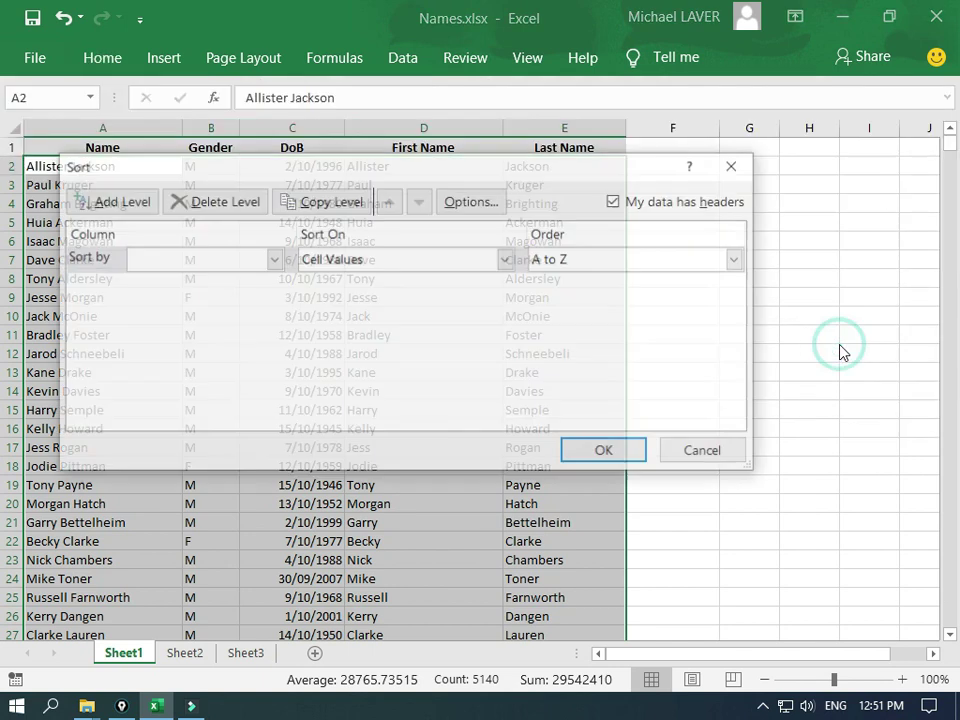
Sort the data by Name on cell values from A to Z, and clear the selection
click(273, 259)
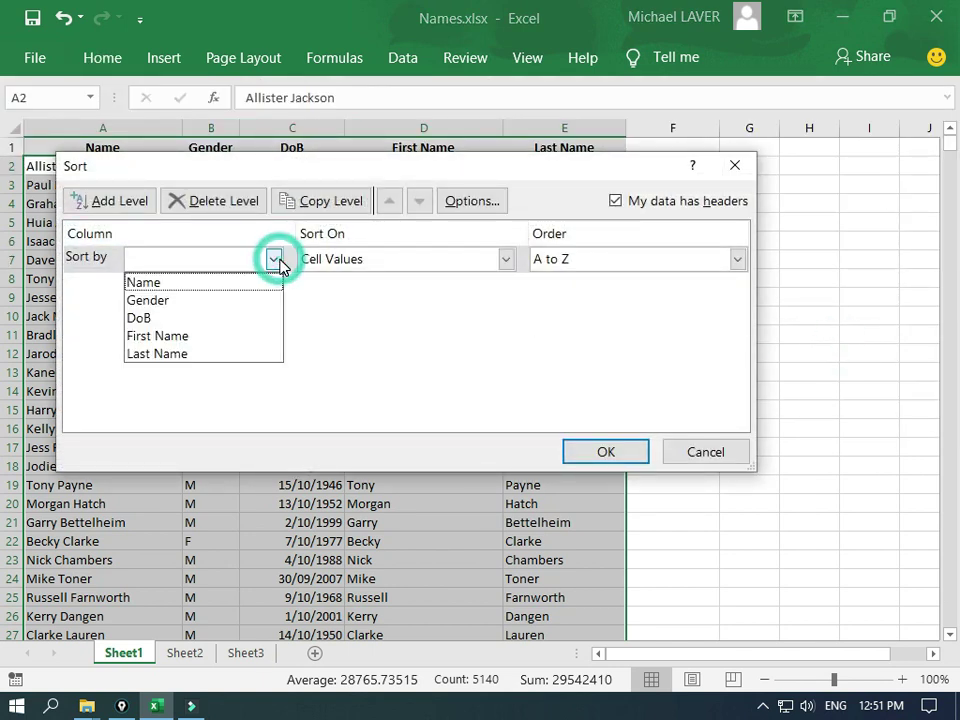
click(222, 284)
drag(158, 167, 154, 206)
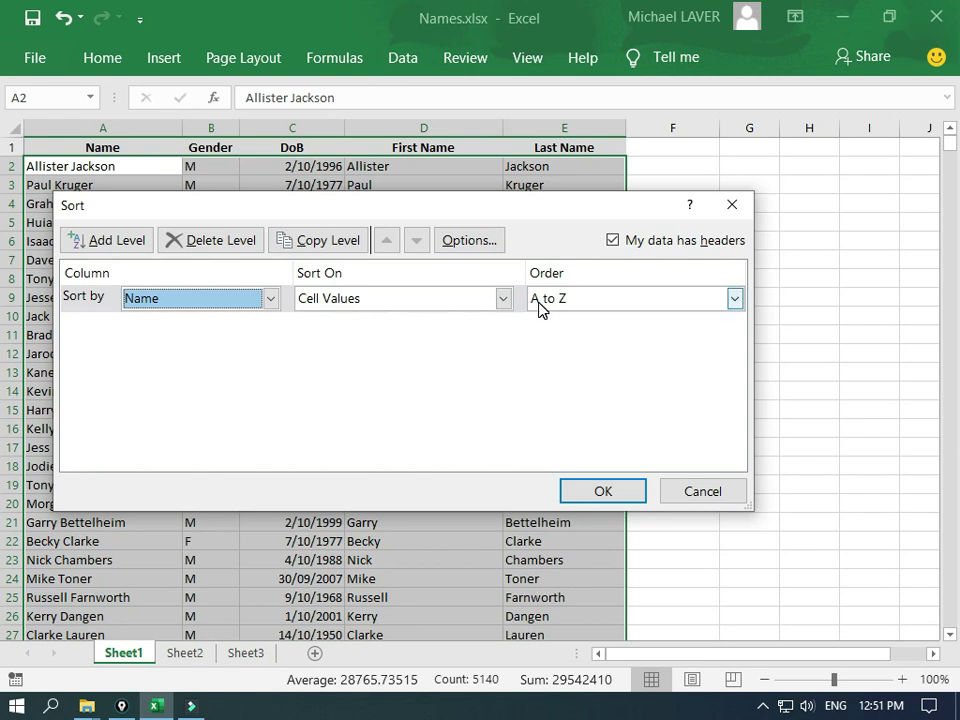
click(603, 491)
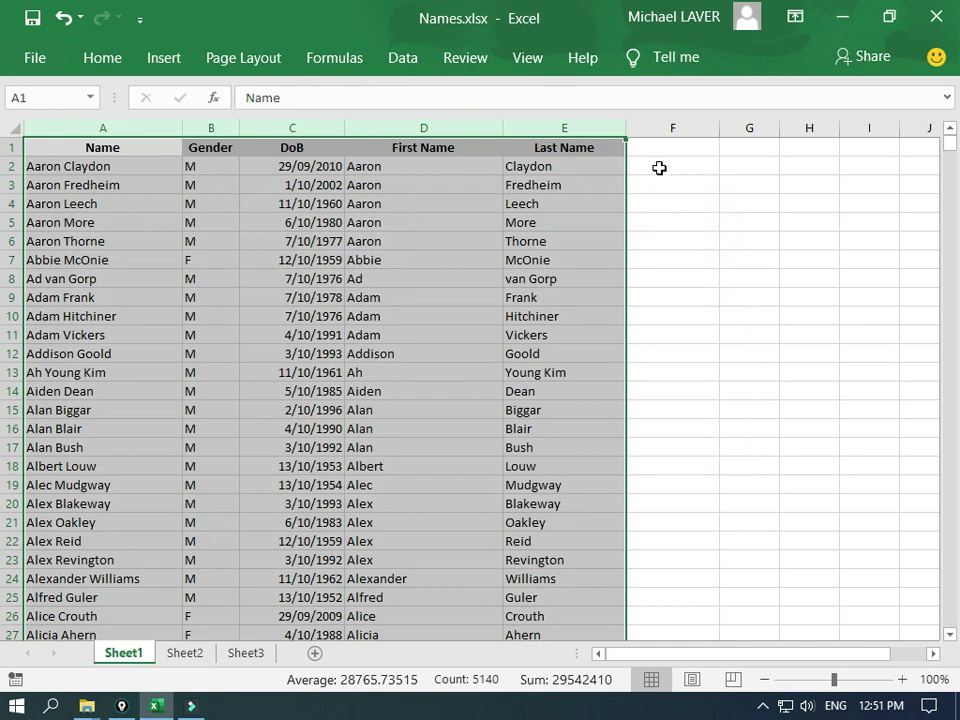
click(660, 167)
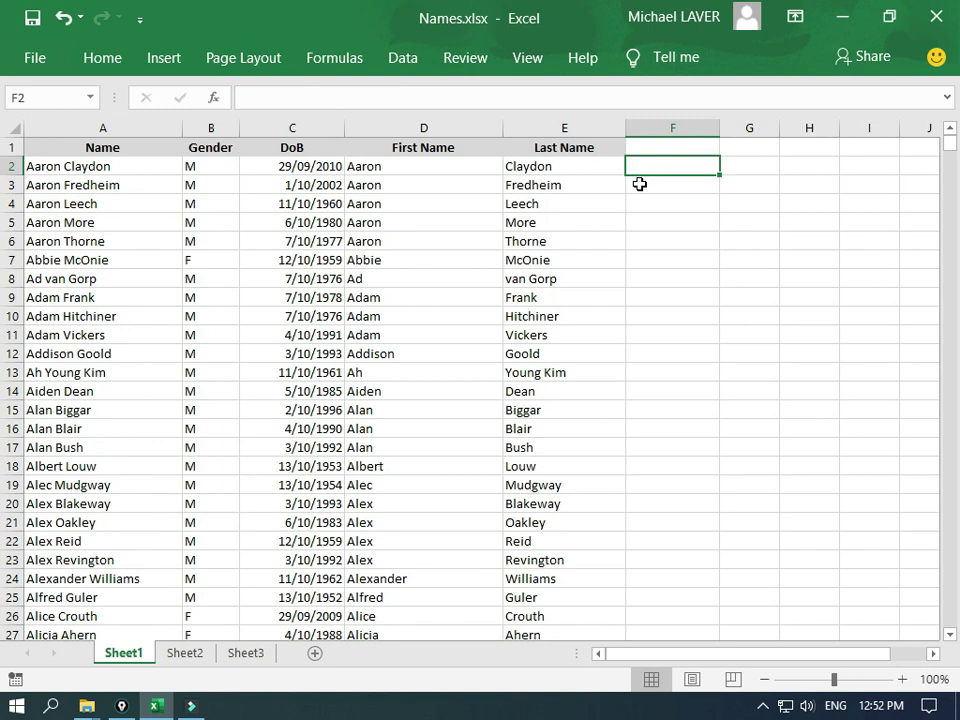
click(639, 184)
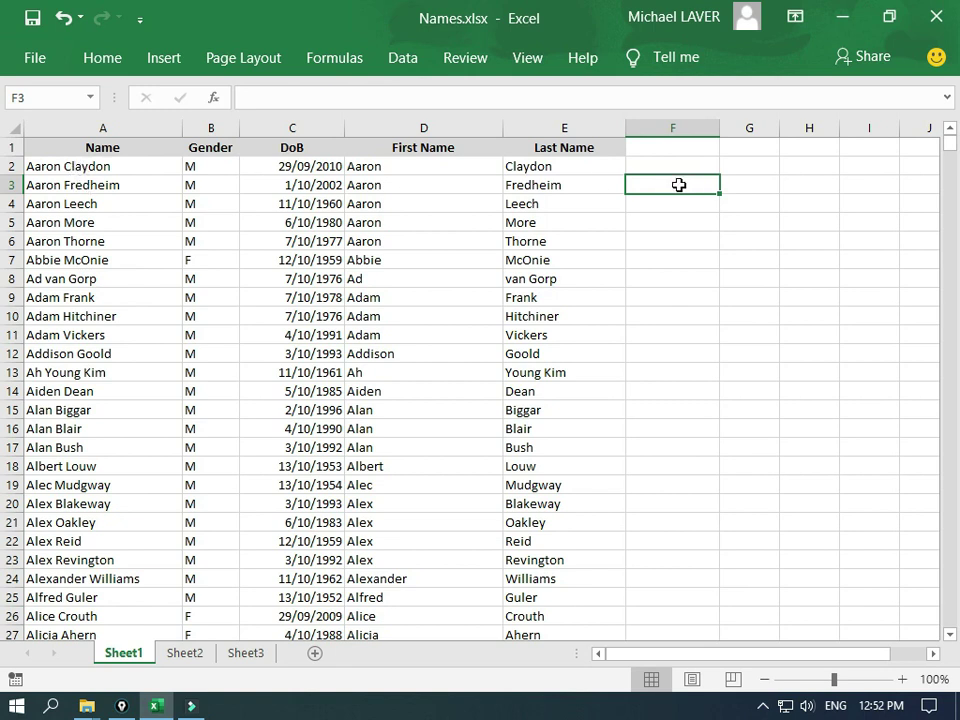
Enter =IF(A3=A2,TRUE,FALSE) in F3 to flag repeated names, and fill it down column F to the last data row
text(=)
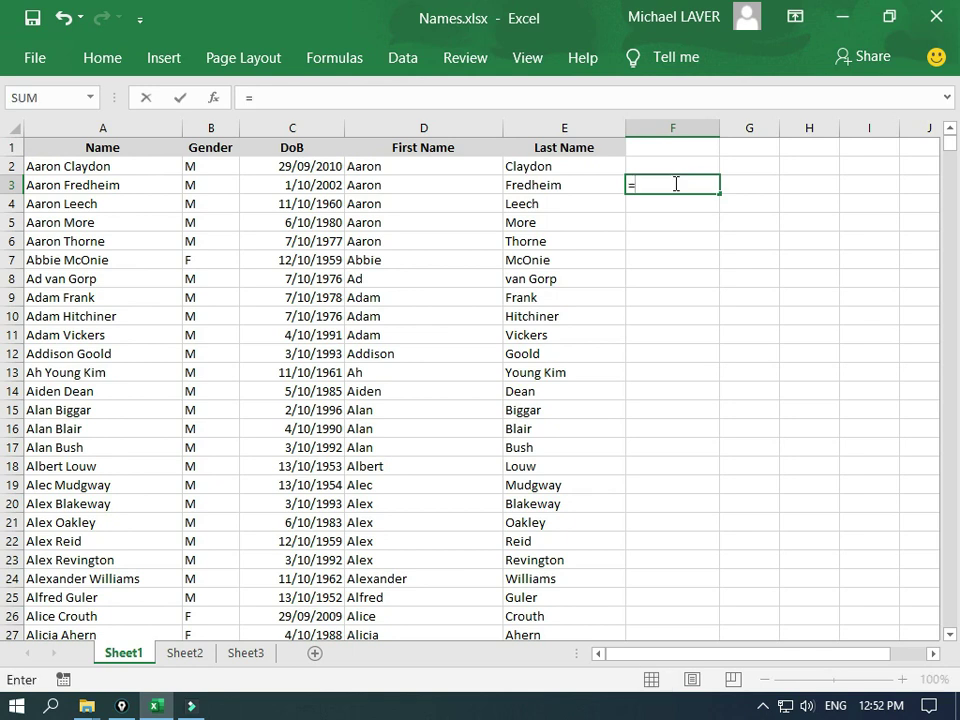
text(if)
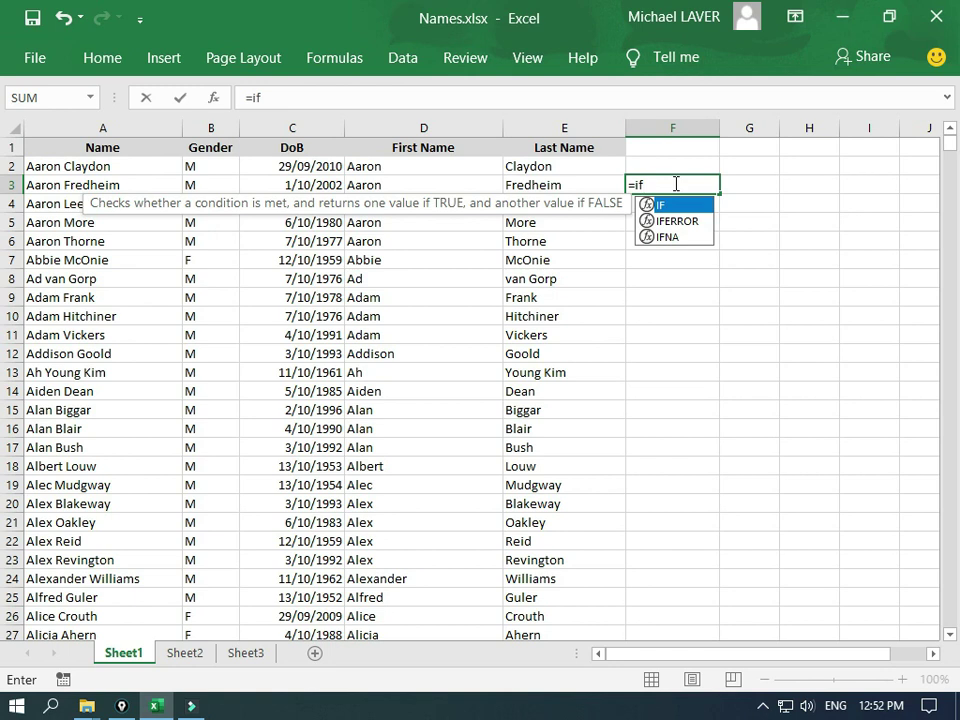
text(()
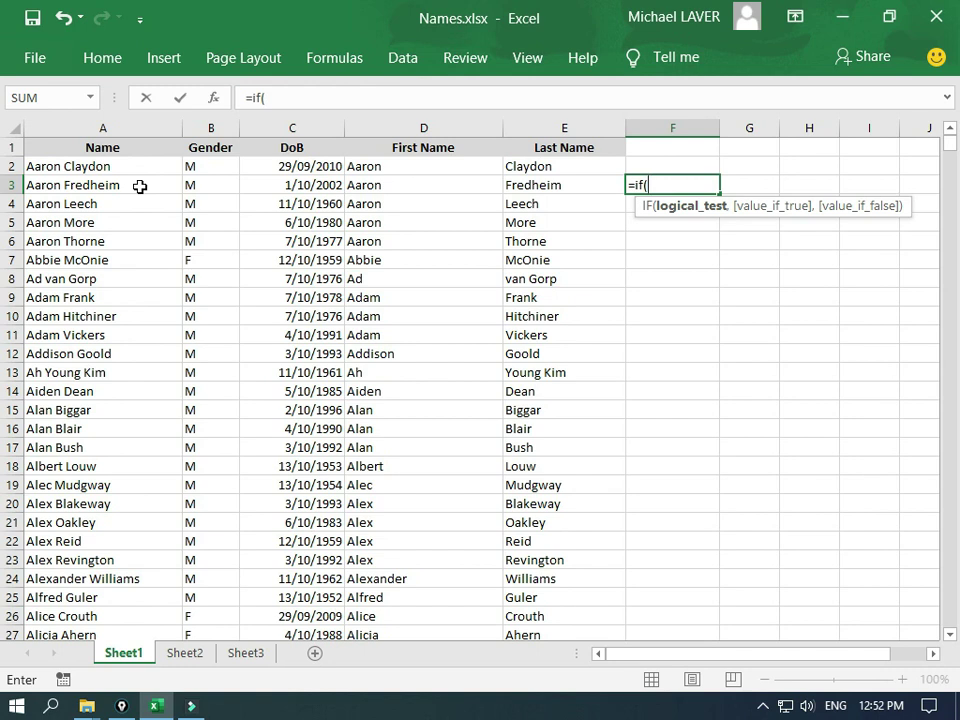
click(140, 186)
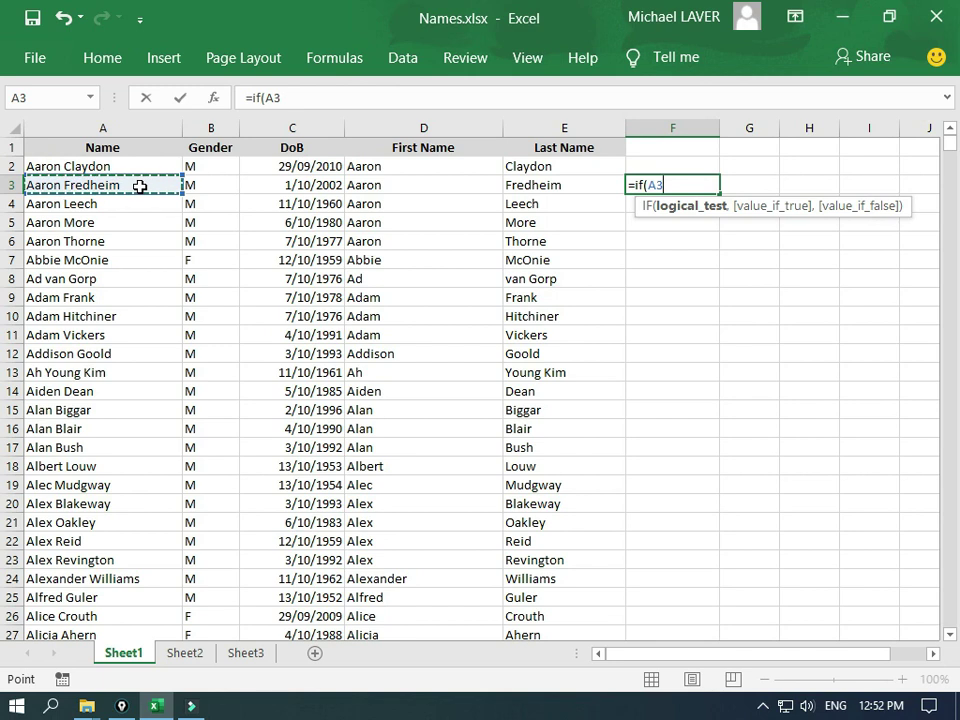
text(=)
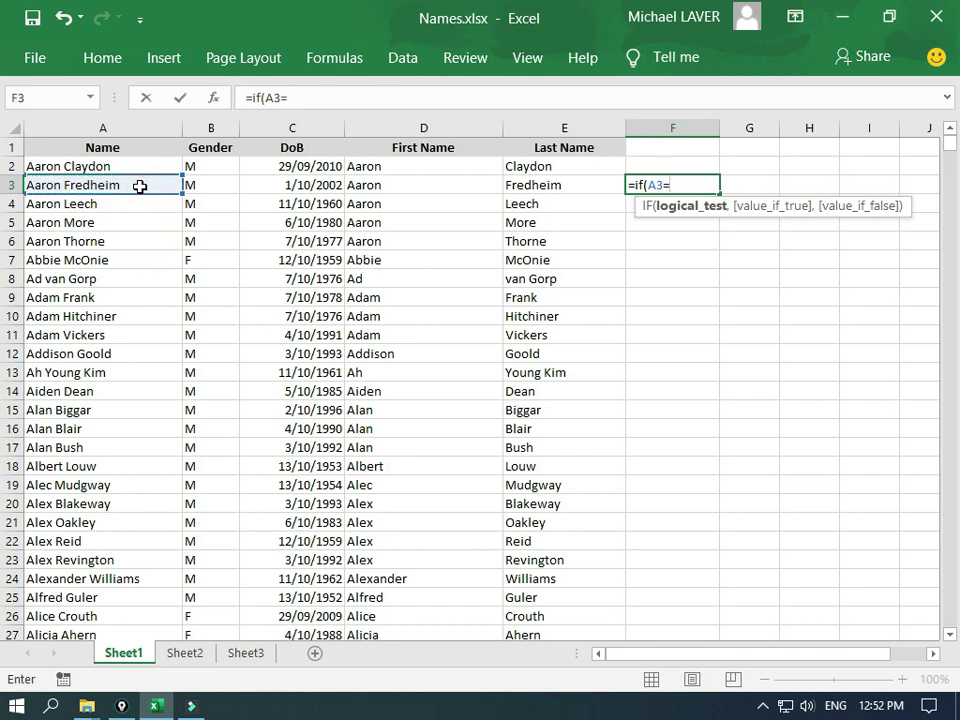
click(62, 166)
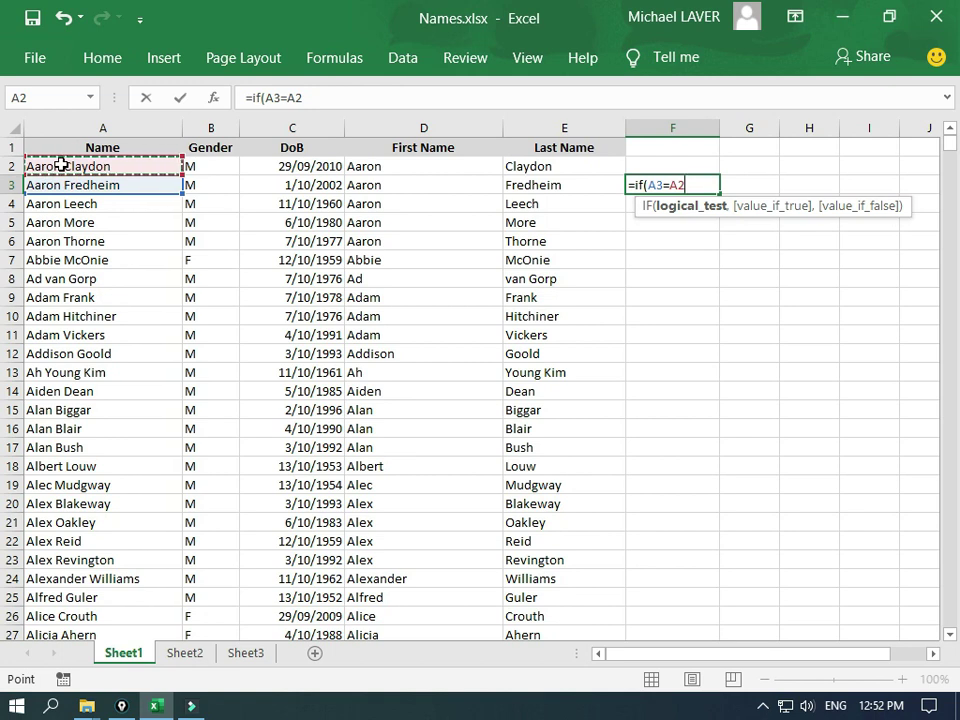
text(,)
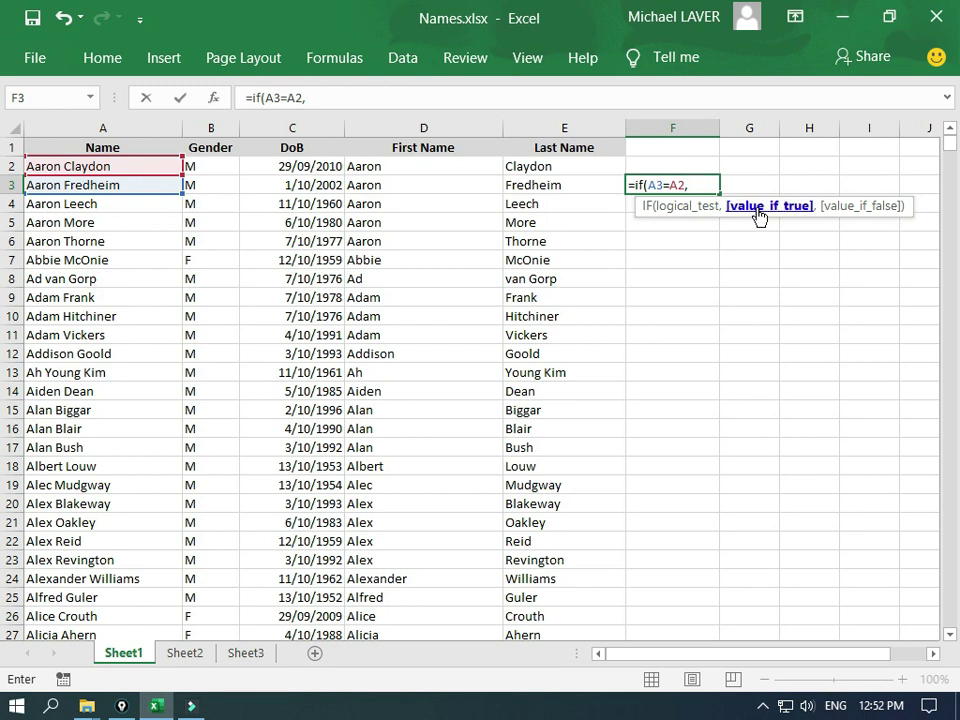
text(TR)
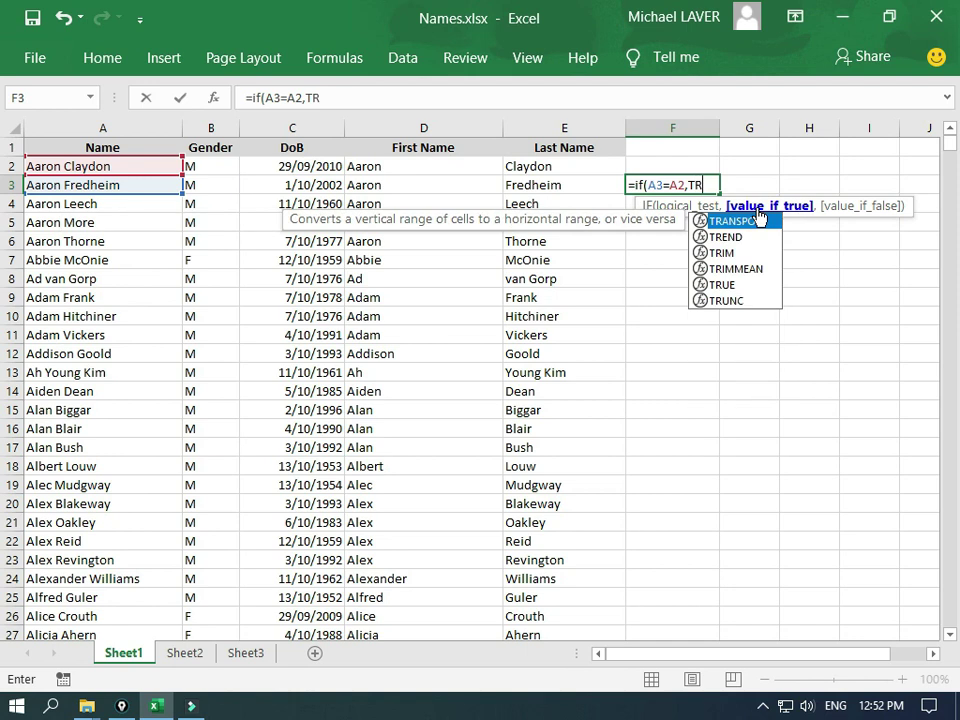
text(UE)
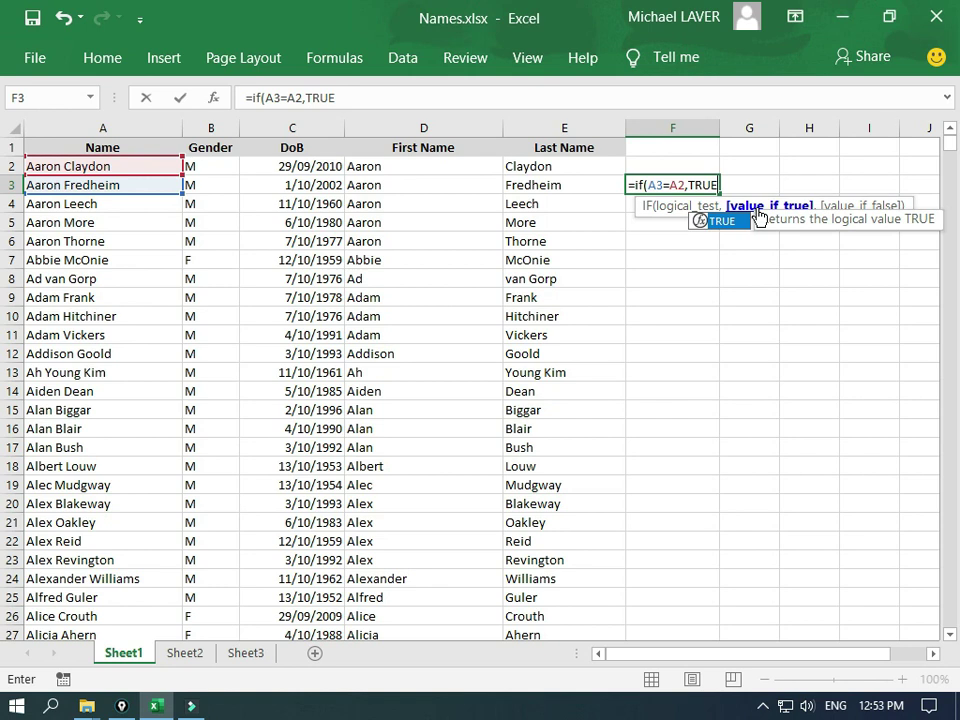
text(,)
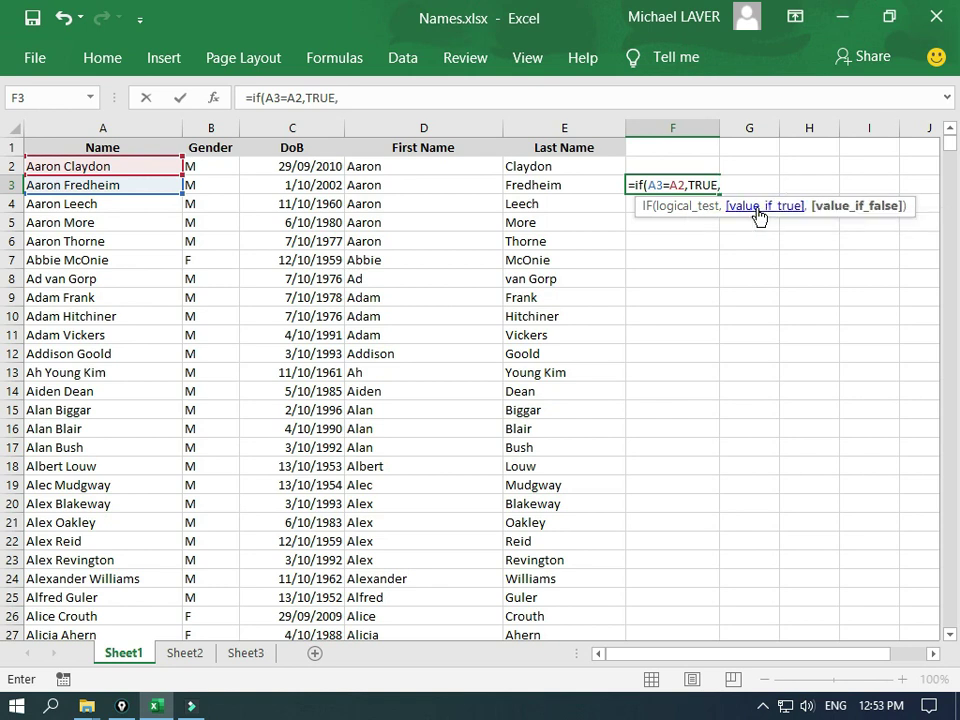
text(Fa)
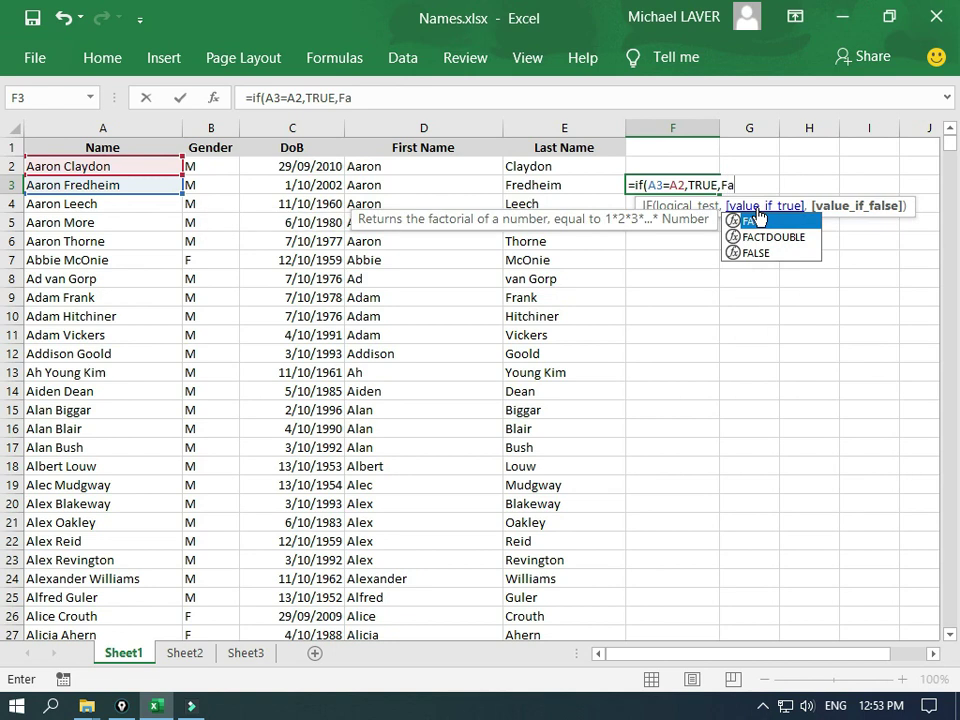
key(BackSpace)
text(ALSE)
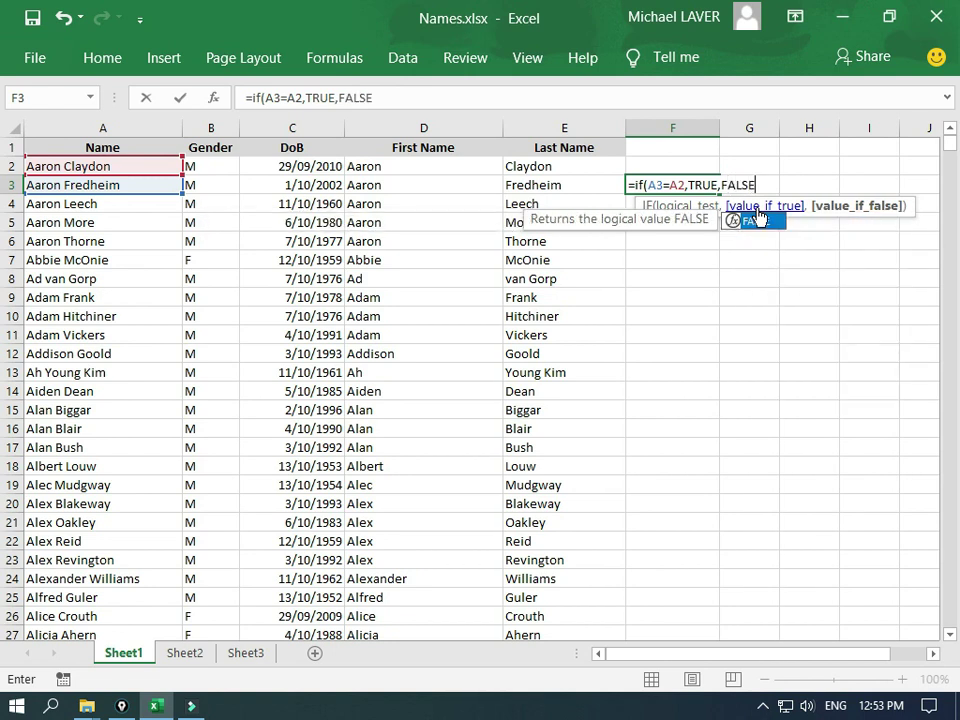
key(Escape)
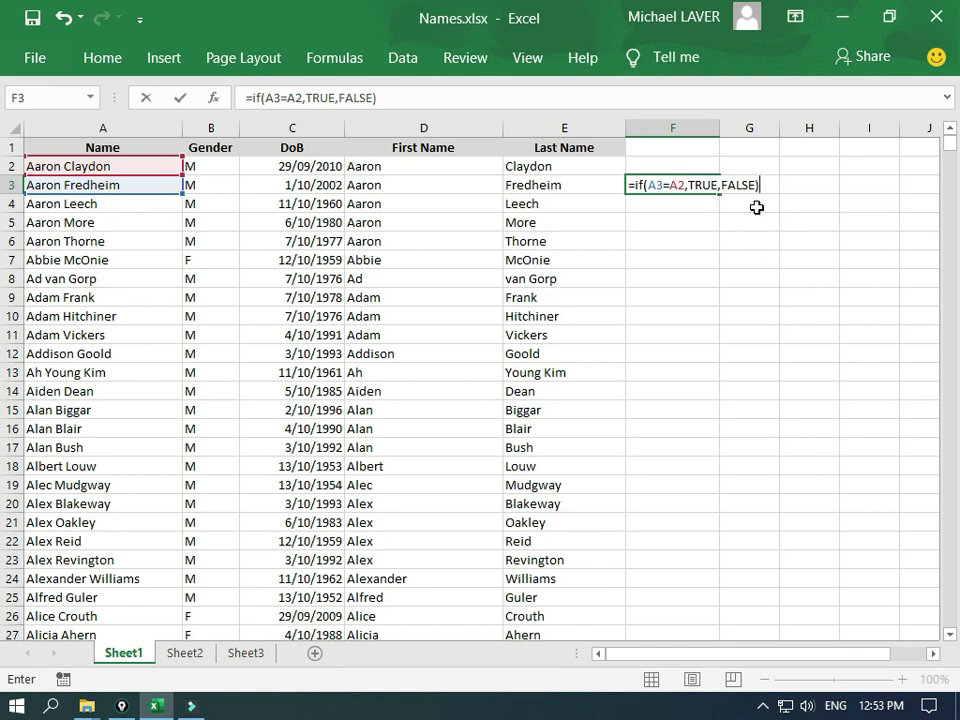
key(Return)
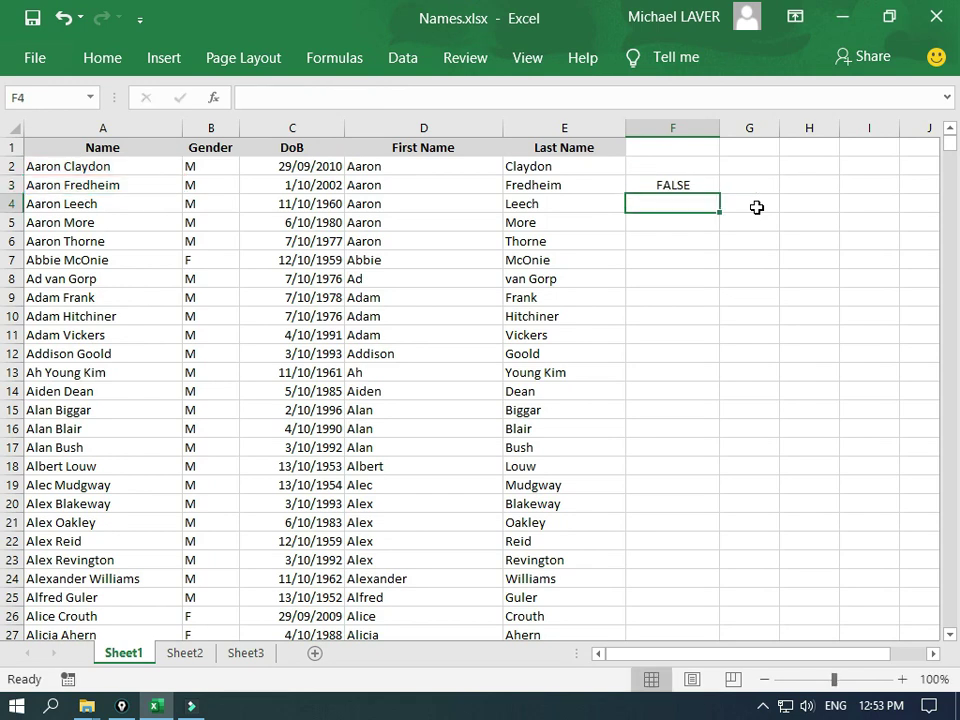
key(Up)
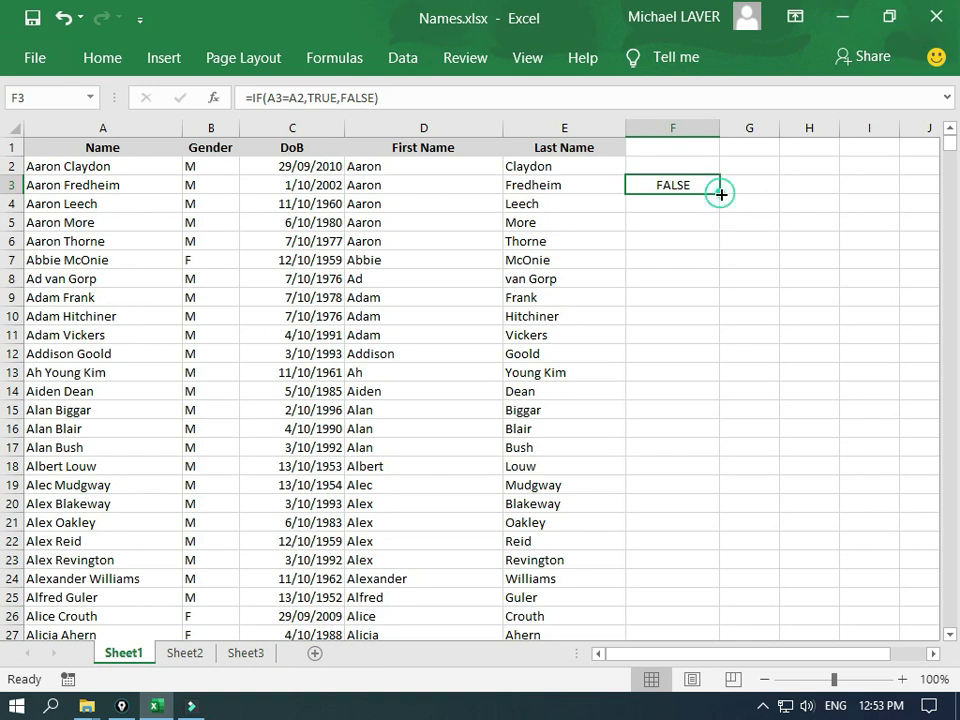
double_click(721, 194)
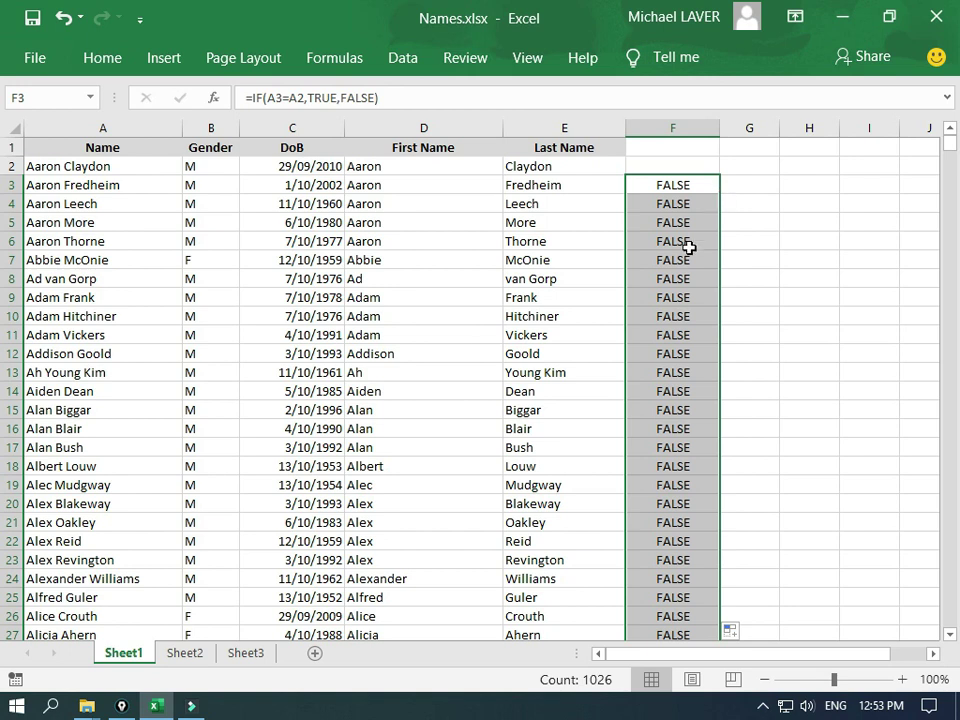
Examine column F for TRUE flags and inspect the flagged row 107 against the name above it
scroll(667, 320, down, 3)
scroll(666, 330, down, 12)
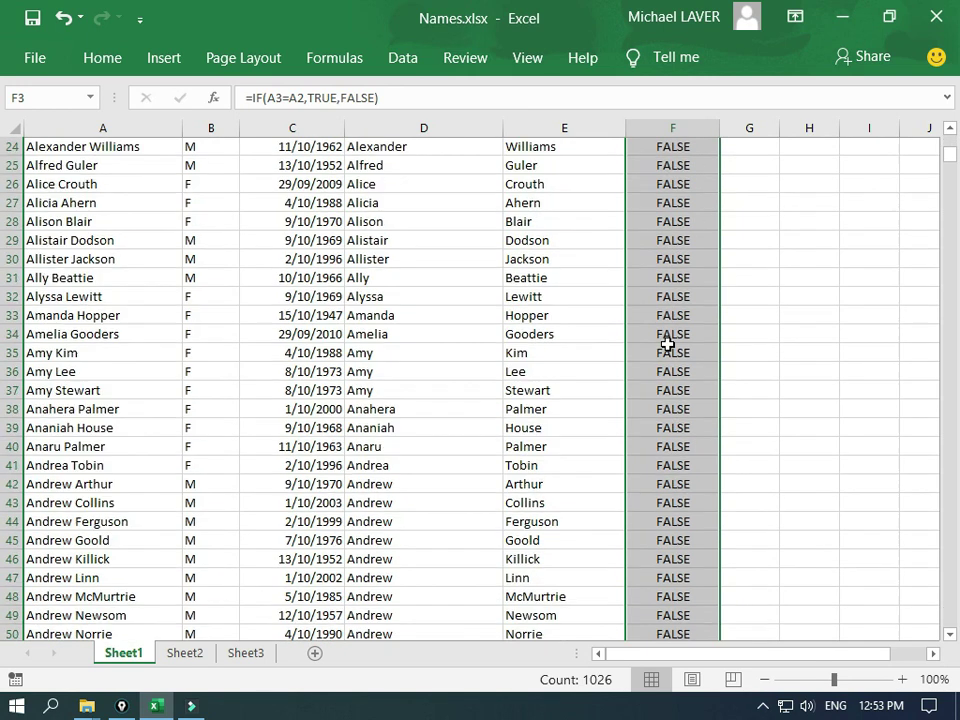
scroll(669, 357, down, 19)
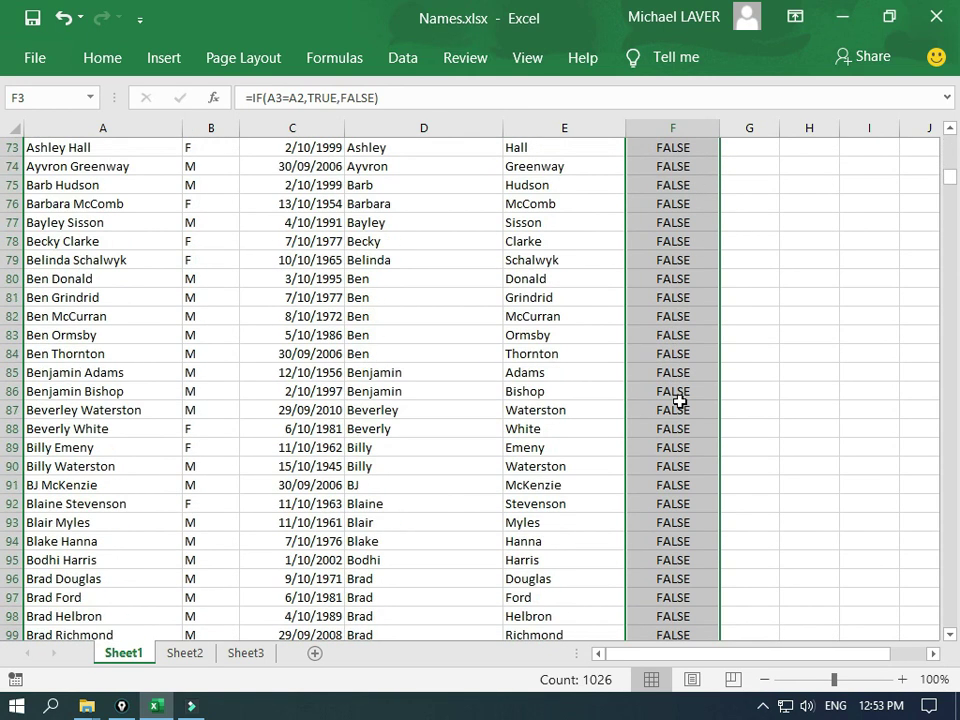
scroll(678, 401, down, 1)
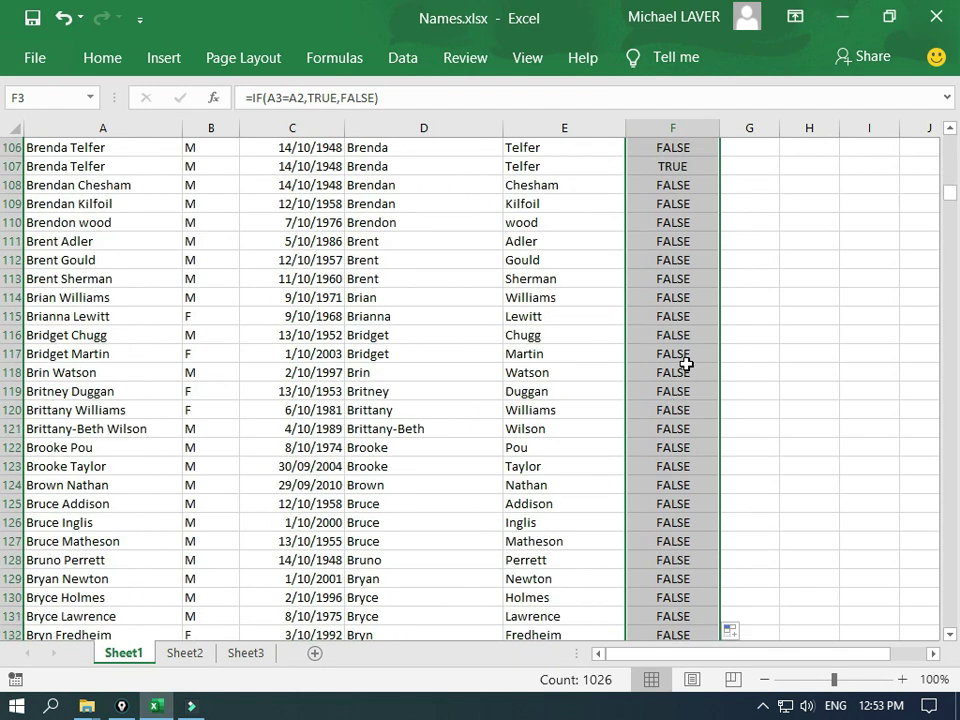
scroll(681, 360, up, 1)
scroll(683, 363, down, 2)
scroll(683, 362, up, 2)
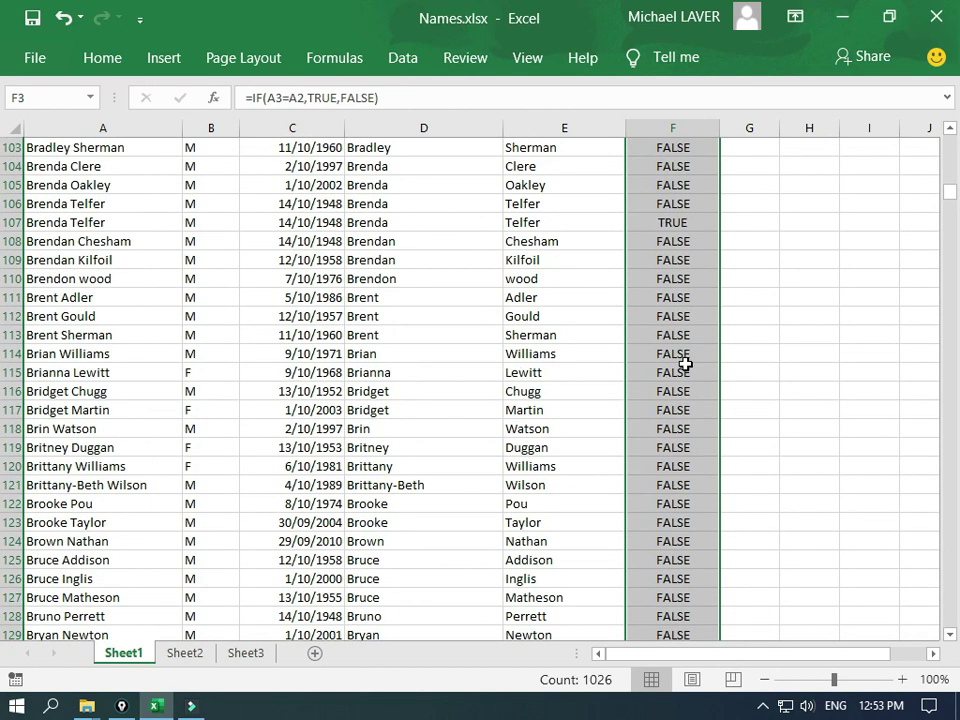
click(653, 221)
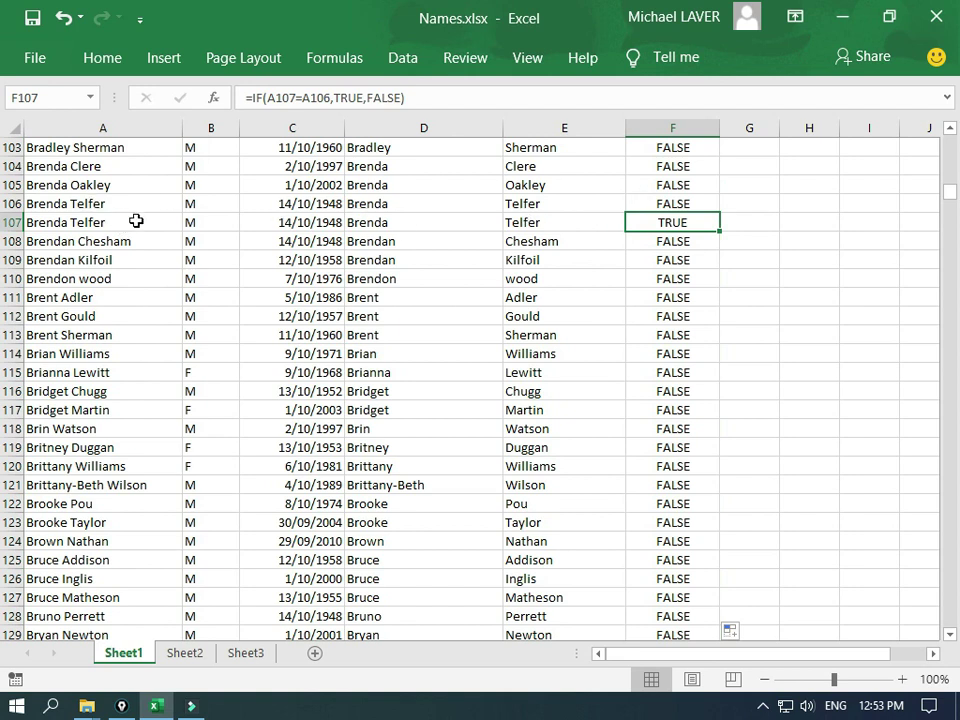
Convert the duplicate-check formulas in F3:F1028 to plain values in place
key(ctrl+Home)
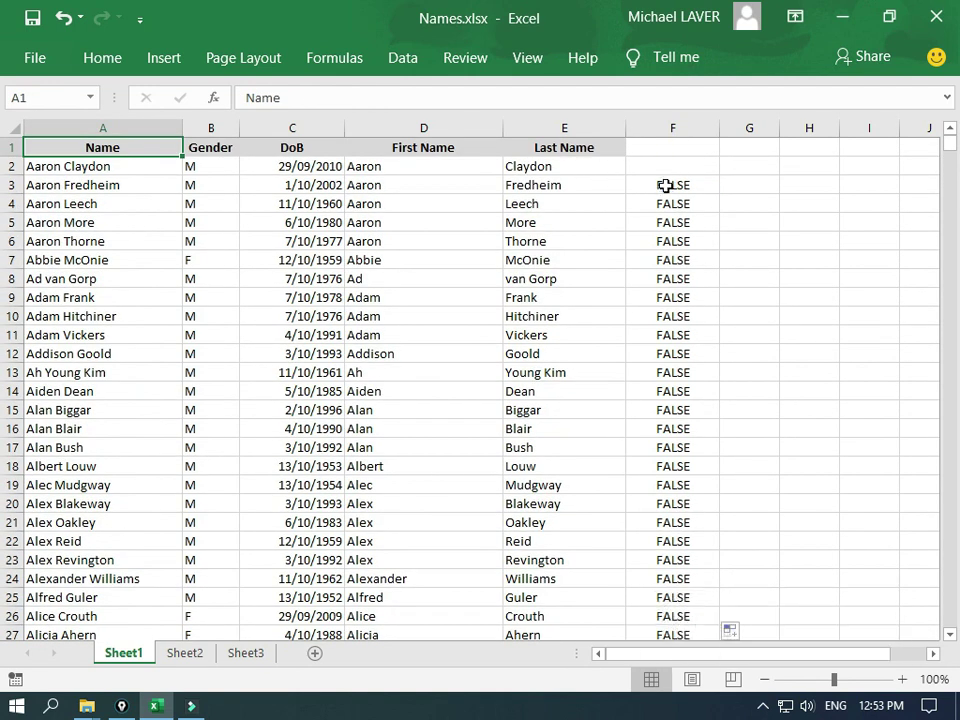
click(666, 186)
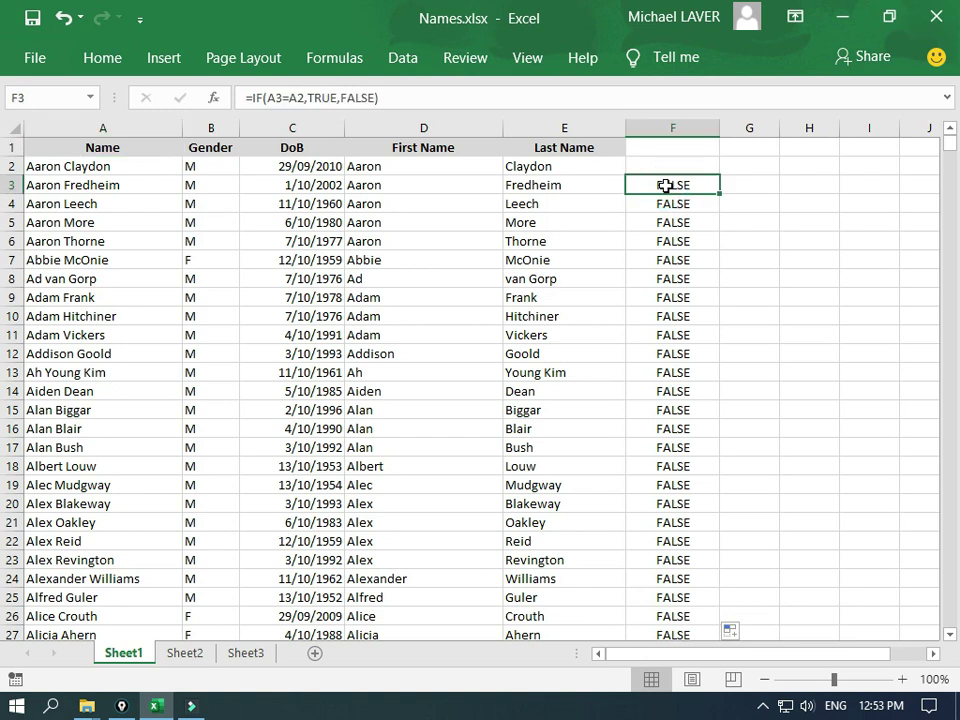
key(ctrl+shift+Down)
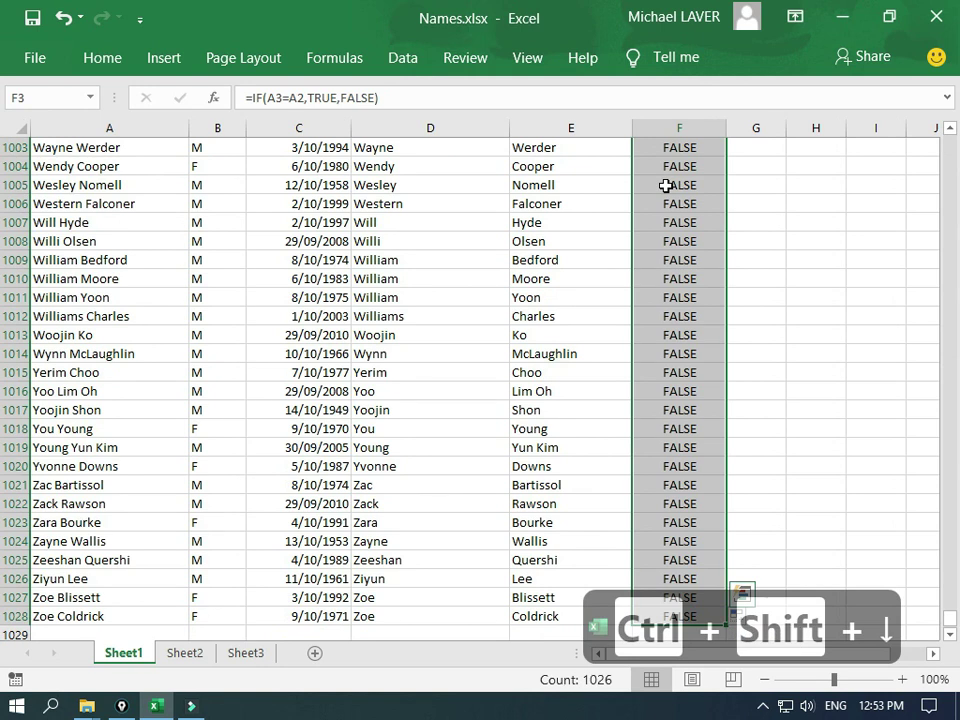
key(ctrl+c)
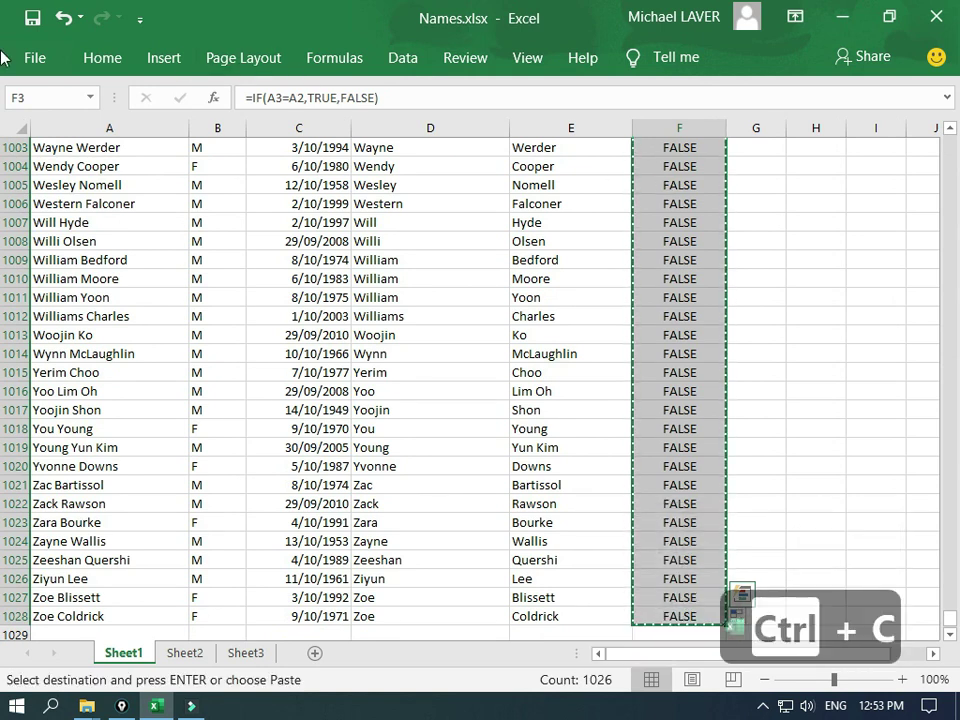
click(103, 60)
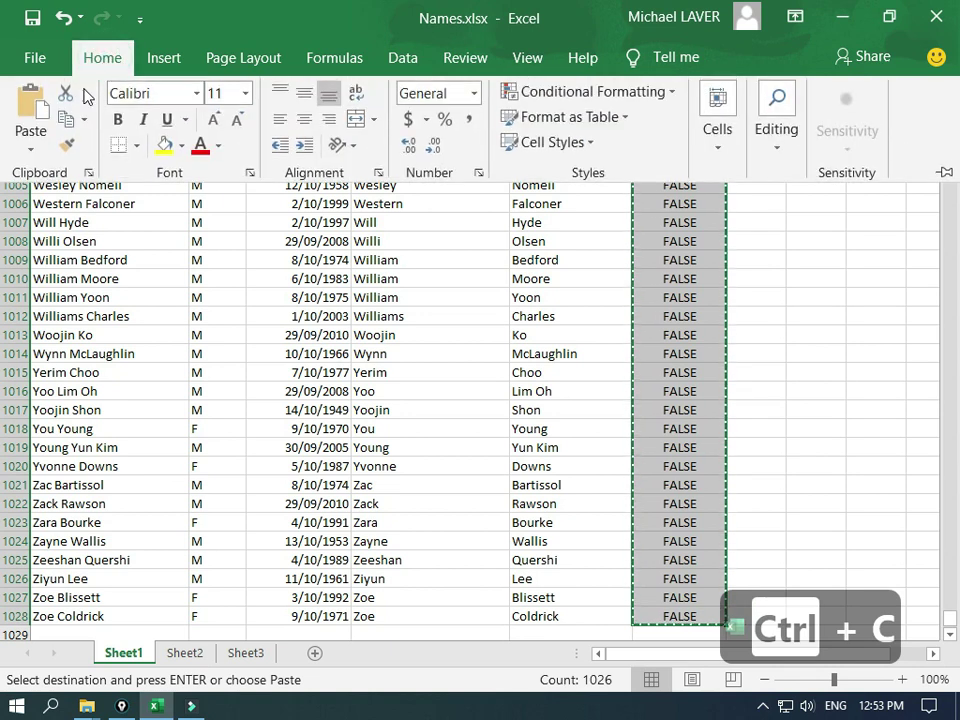
click(30, 145)
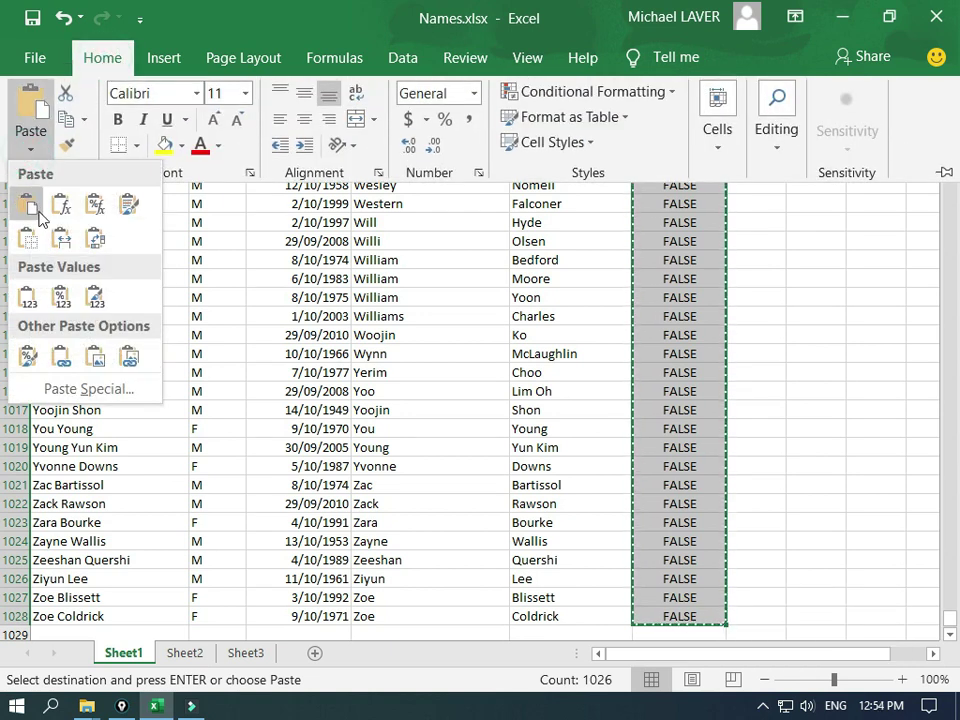
click(29, 297)
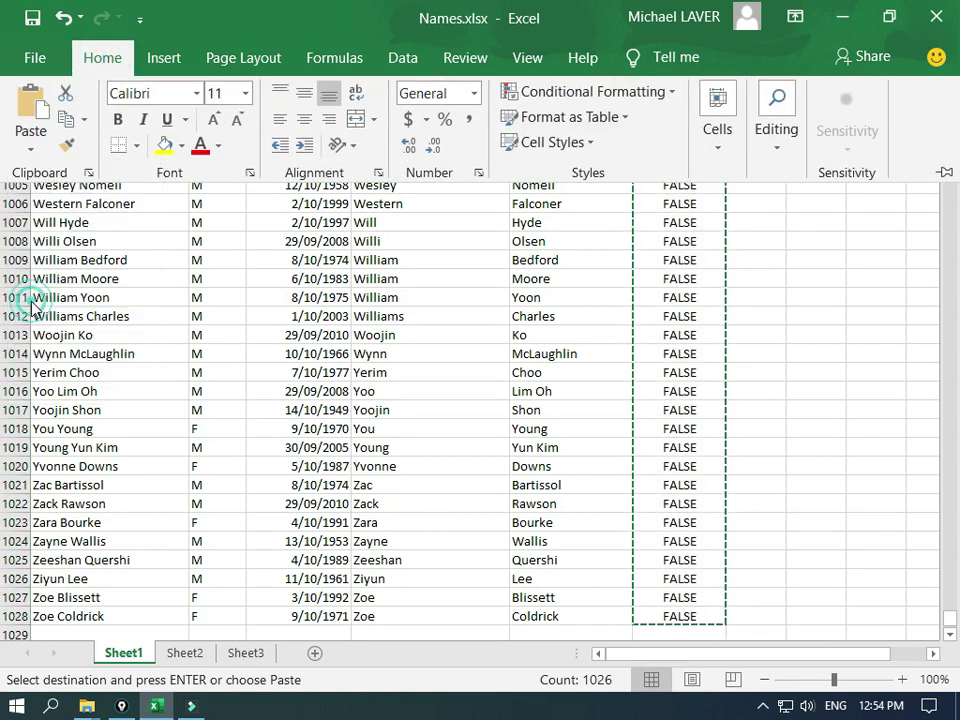
click(639, 297)
click(657, 297)
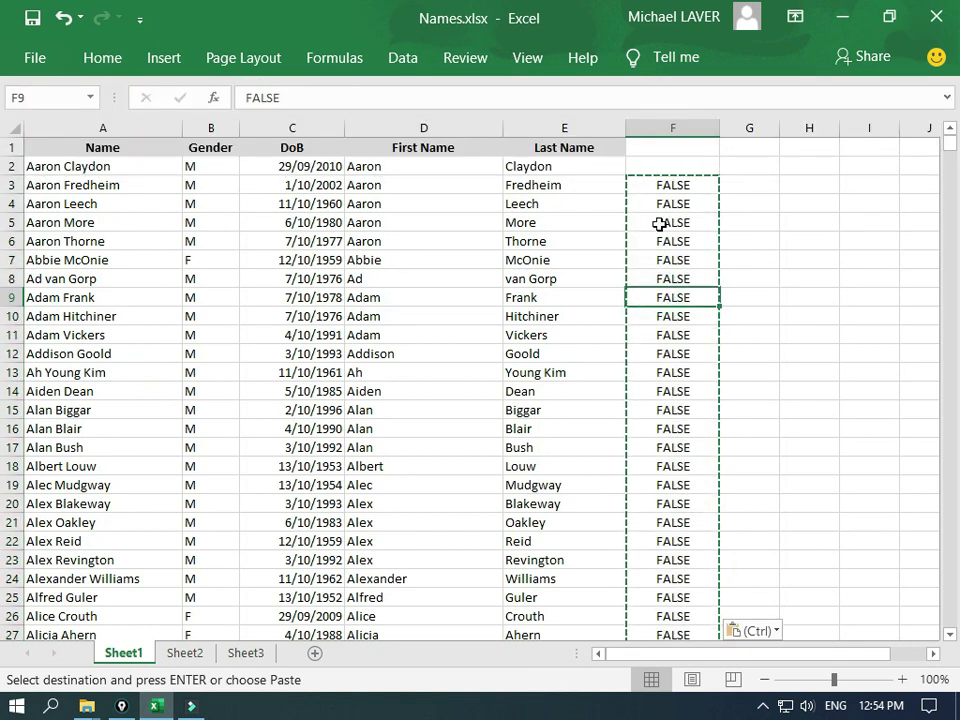
key(Escape)
Fill the FALSE value from F3 up into the empty cell F2
click(658, 182)
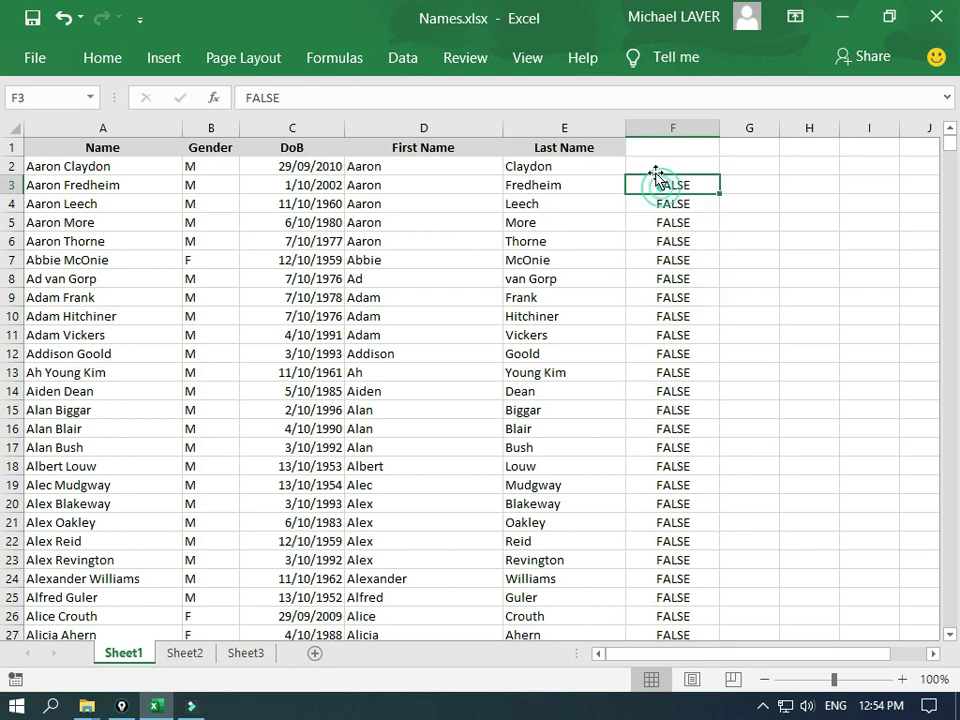
click(654, 165)
click(709, 184)
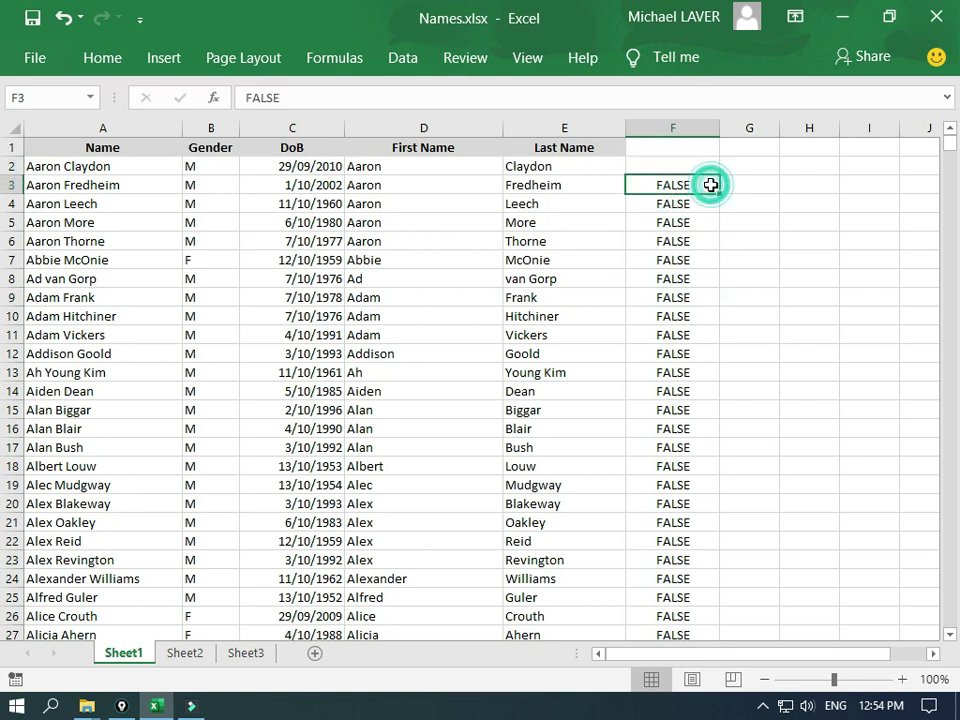
drag(720, 194, 712, 166)
click(681, 168)
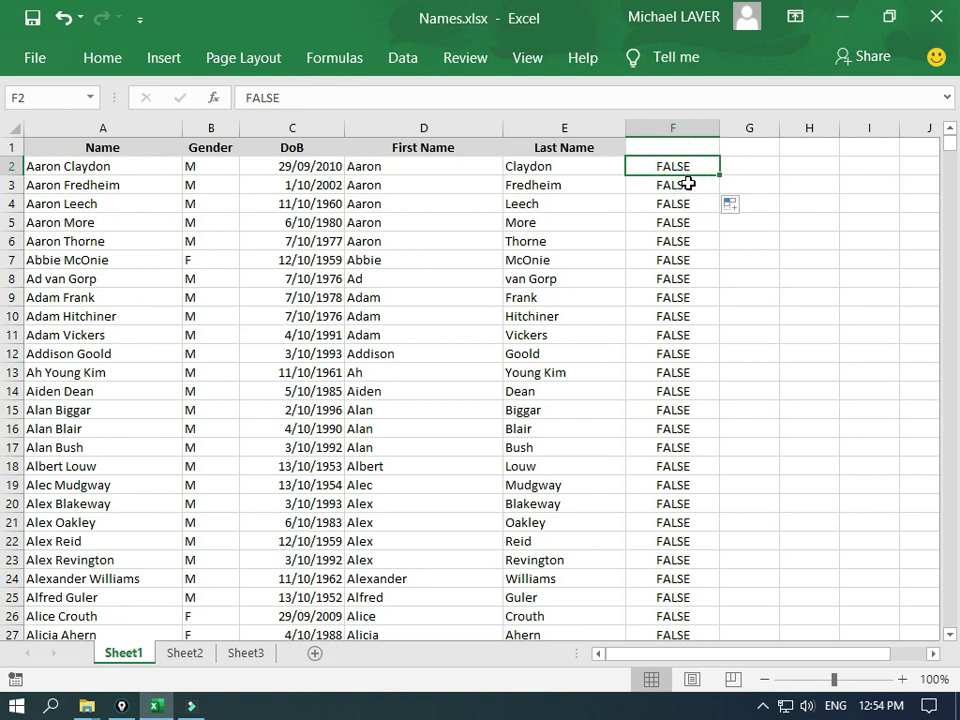
Sort columns A to F by the cell values of Column F, ordered Largest to Smallest, keeping row 1 as headers
drag(93, 127, 671, 118)
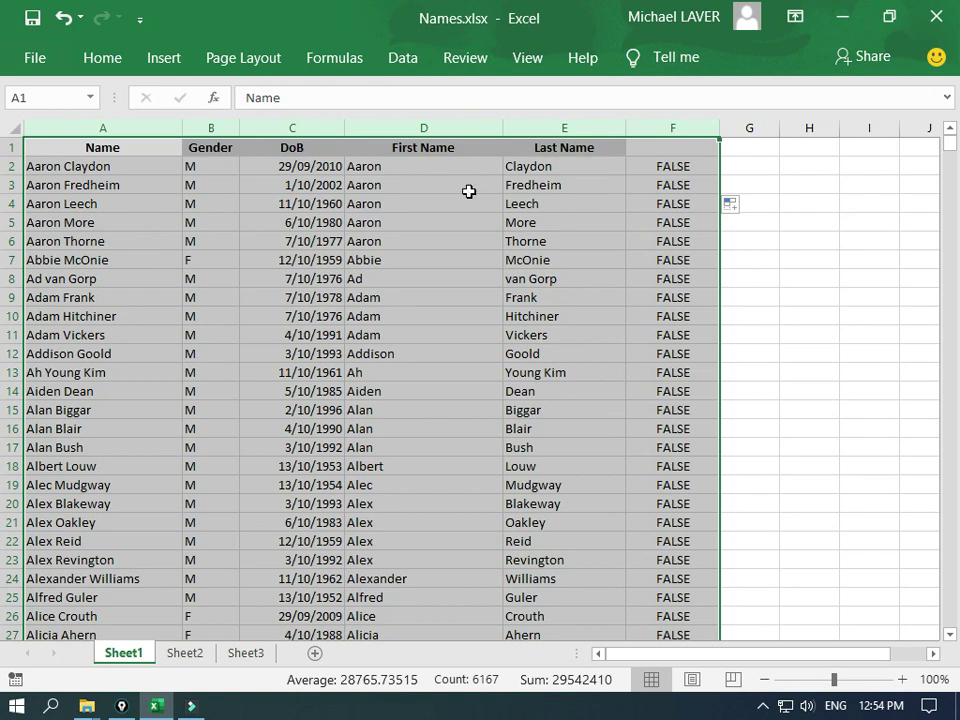
click(104, 60)
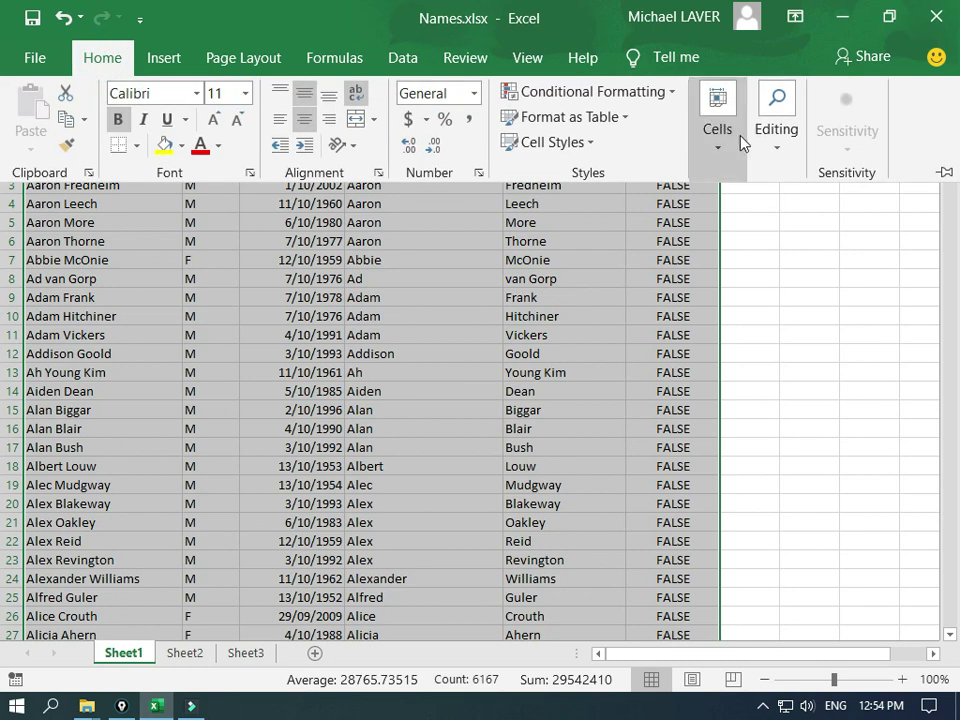
click(783, 152)
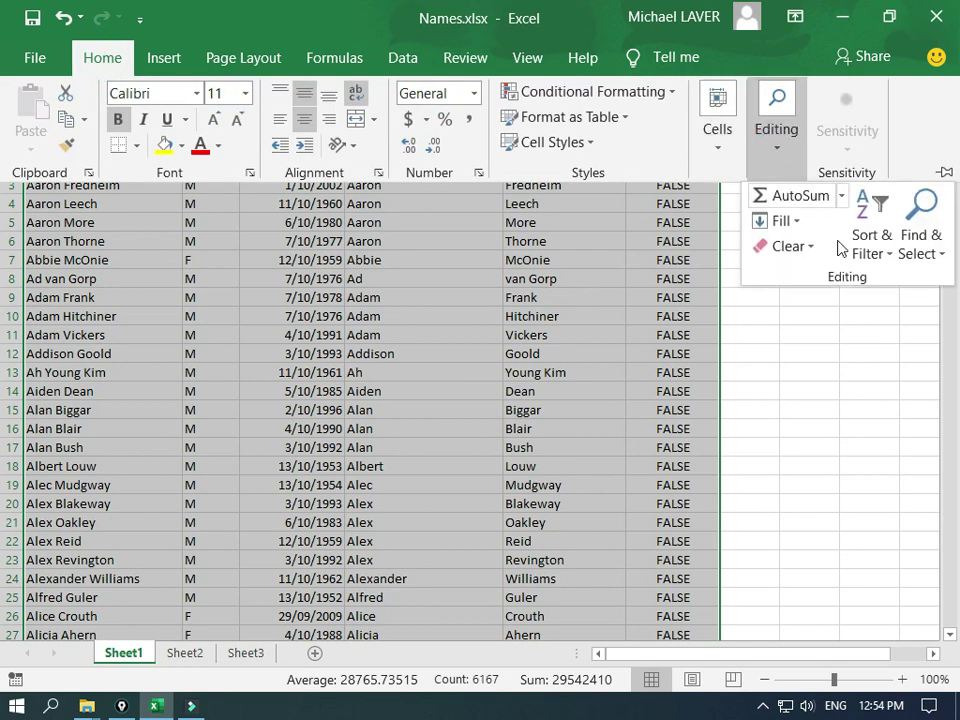
click(877, 258)
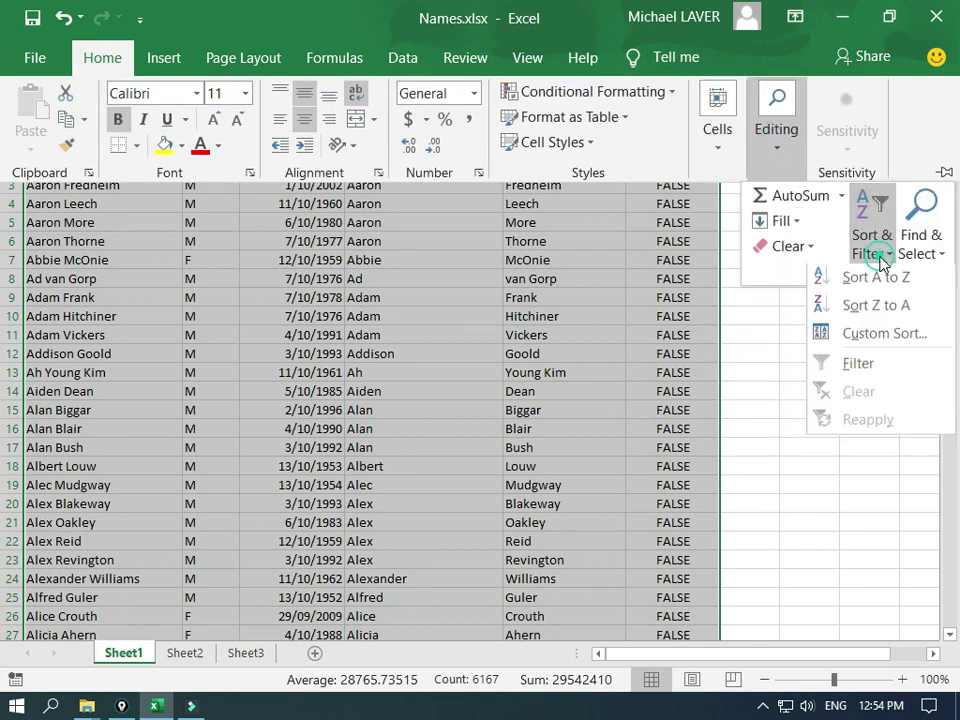
click(850, 338)
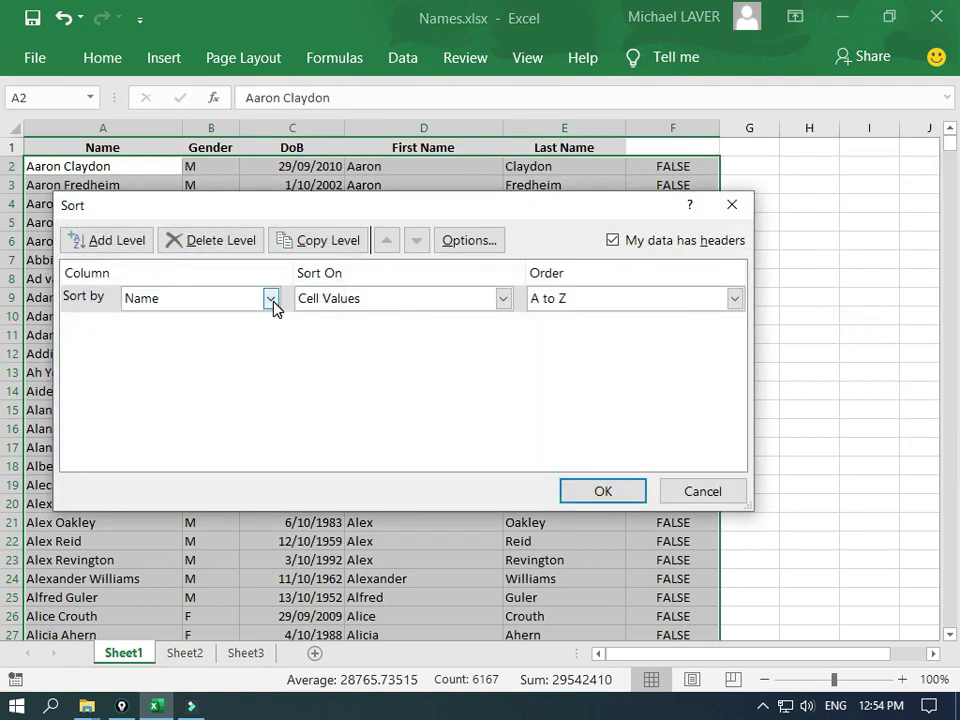
click(271, 300)
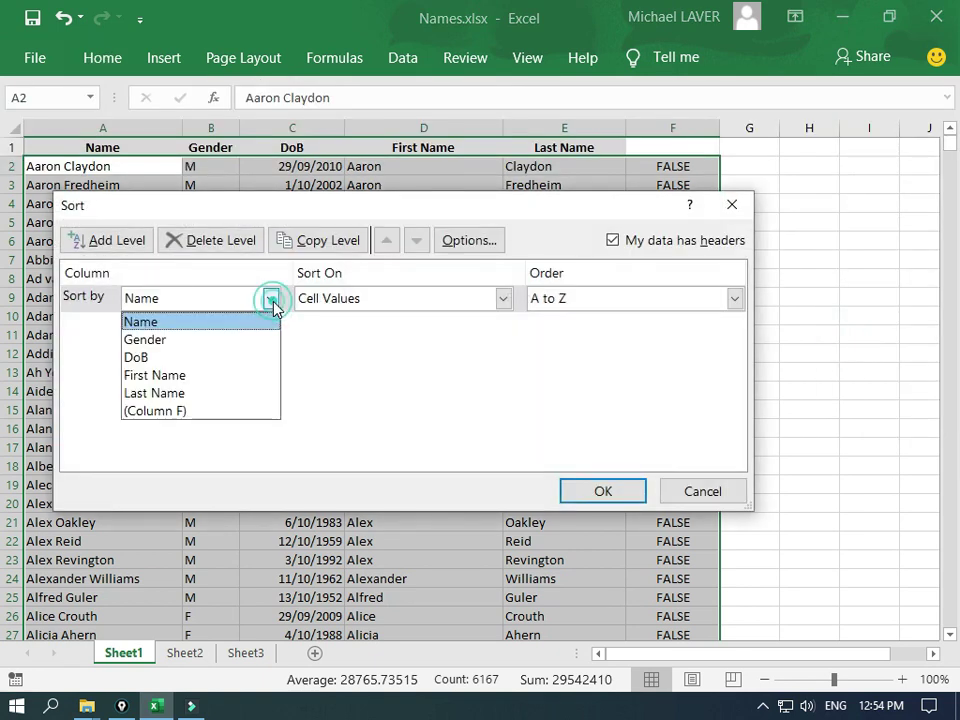
click(243, 411)
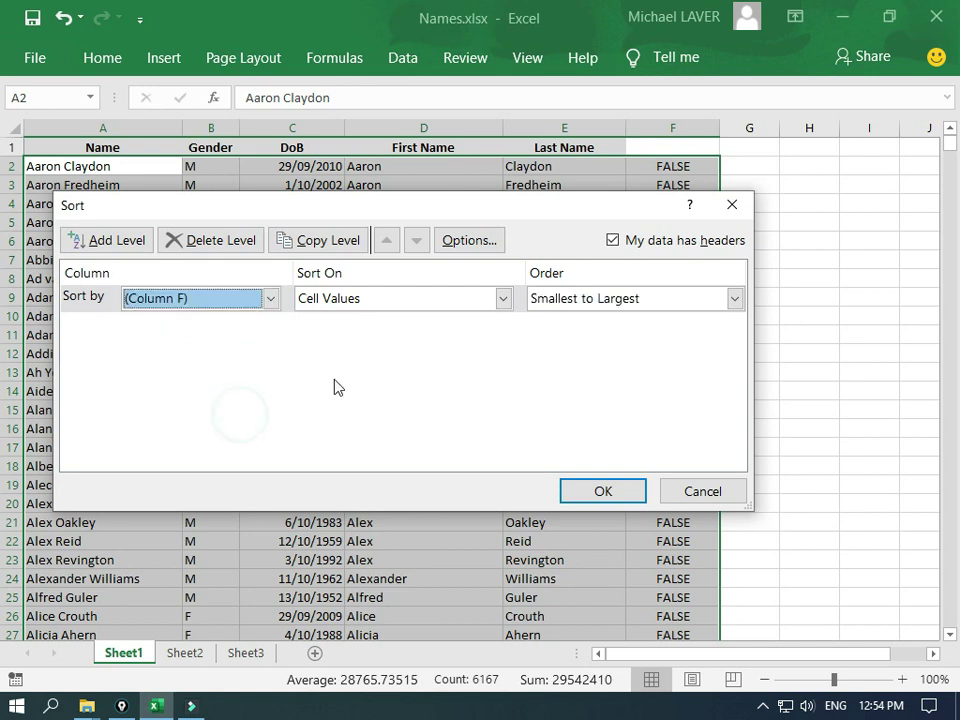
click(736, 300)
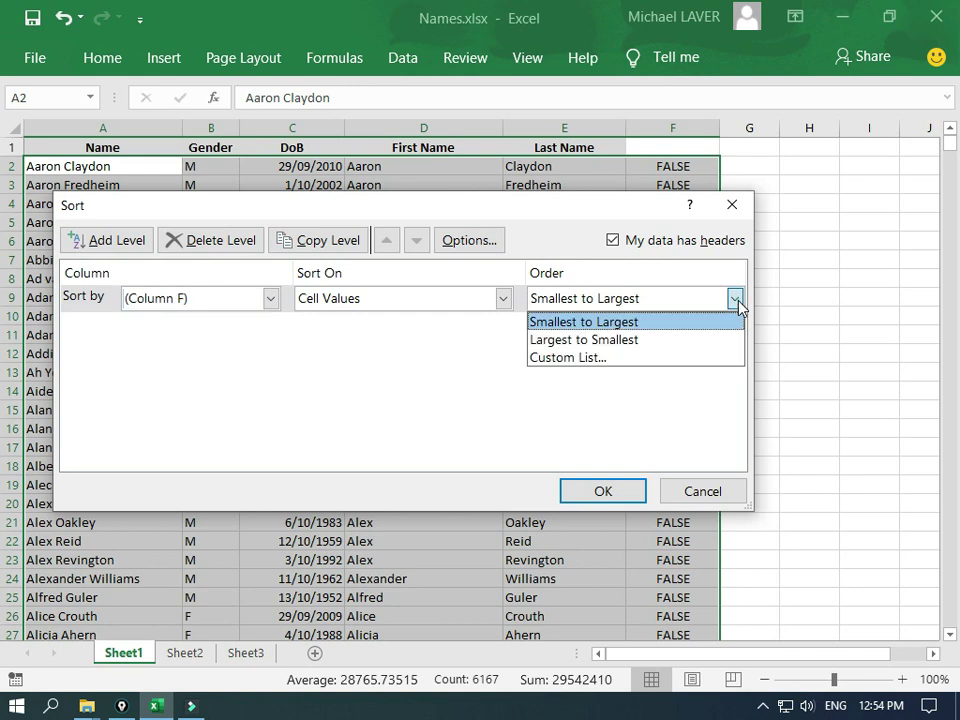
click(634, 341)
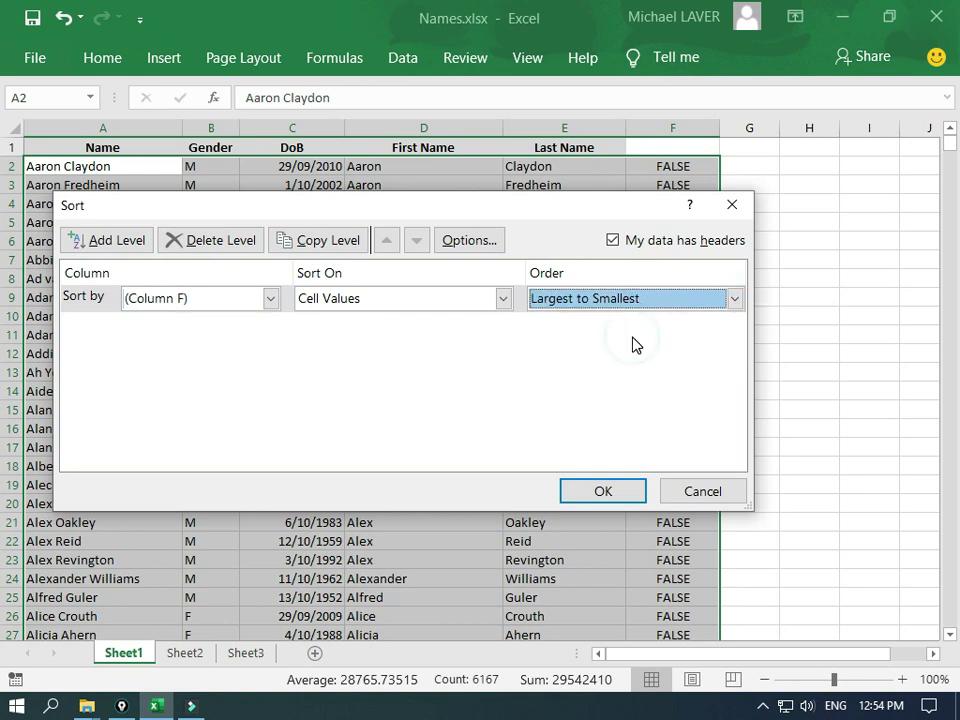
click(610, 492)
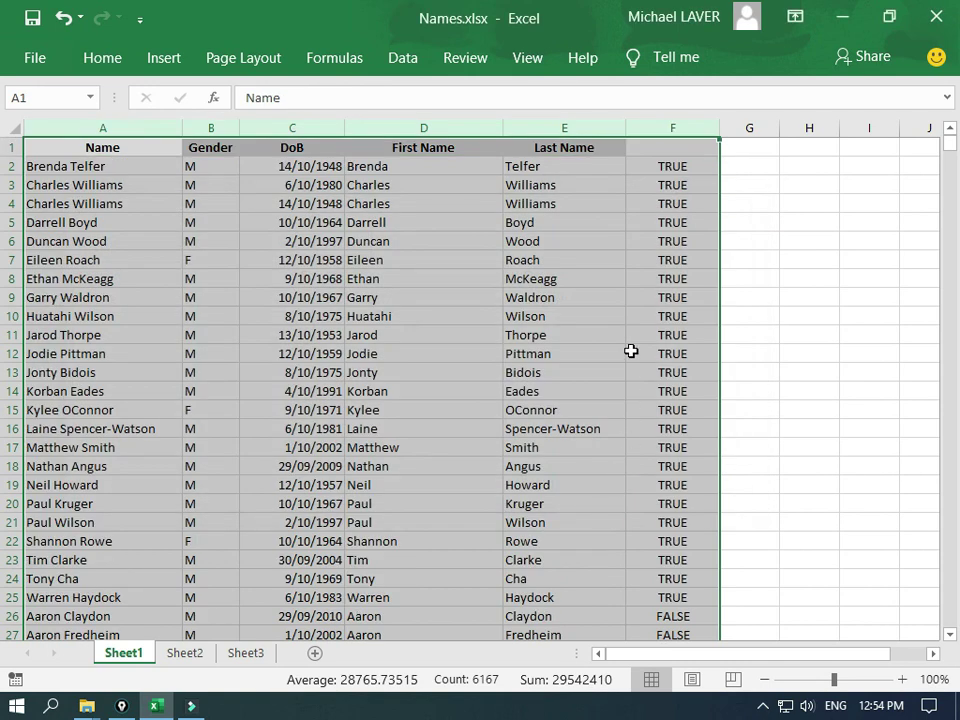
click(658, 297)
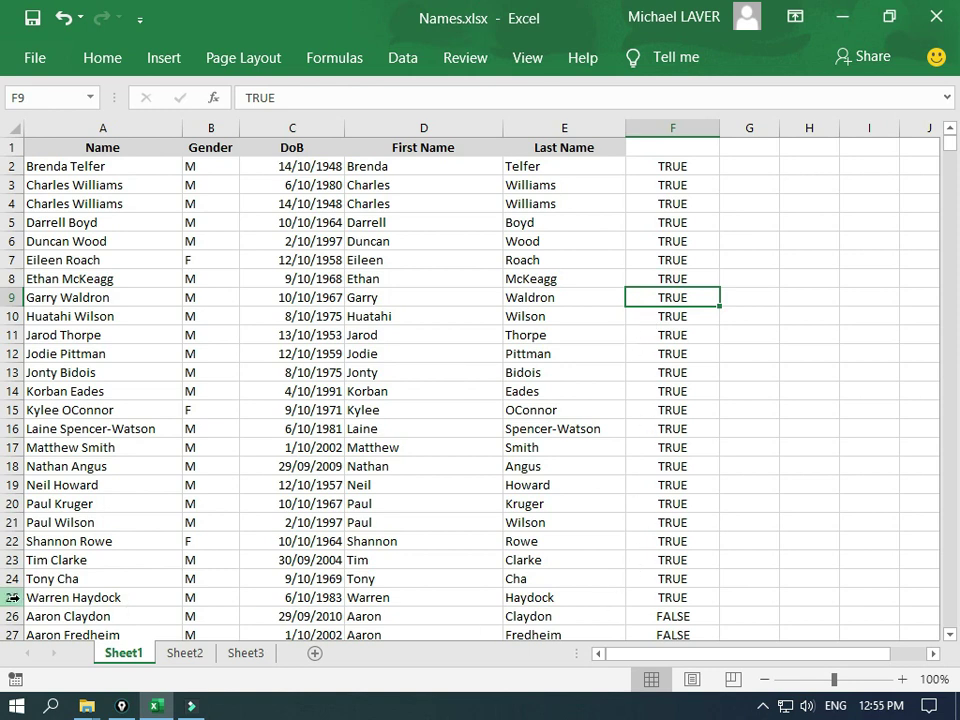
Delete the TRUE-flagged duplicate rows 2 to 25 entirely and save the workbook
drag(14, 597, 14, 166)
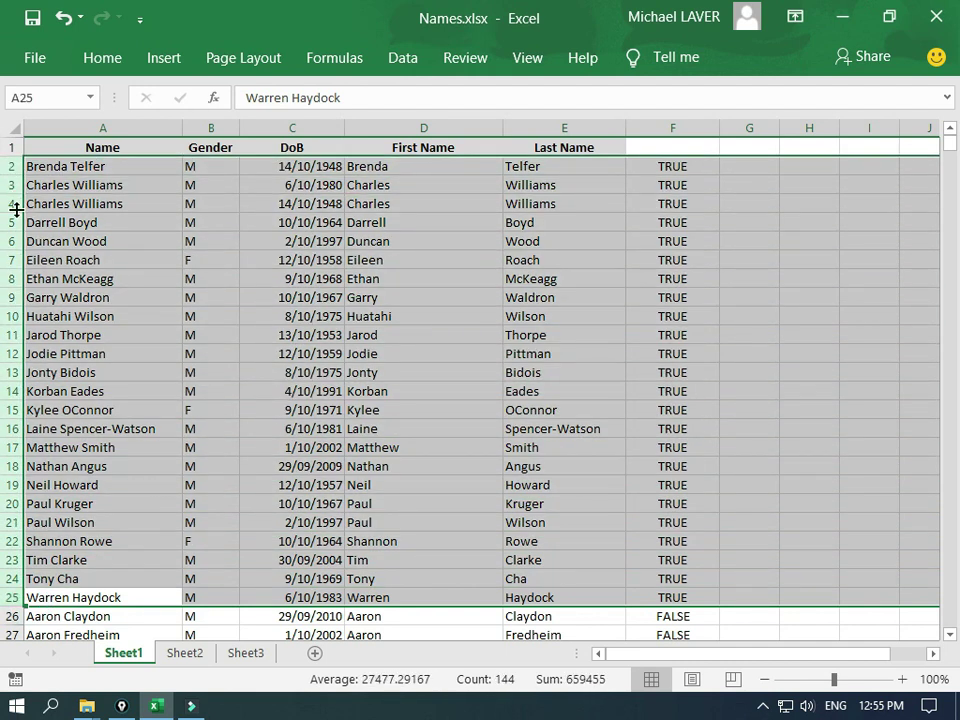
right_click(17, 209)
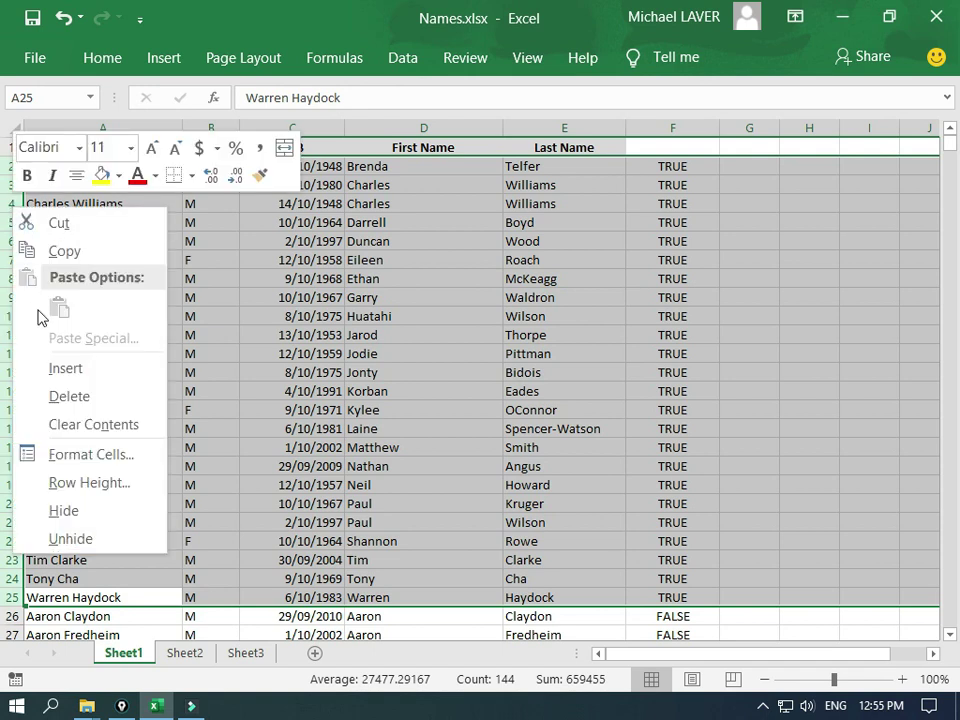
click(63, 396)
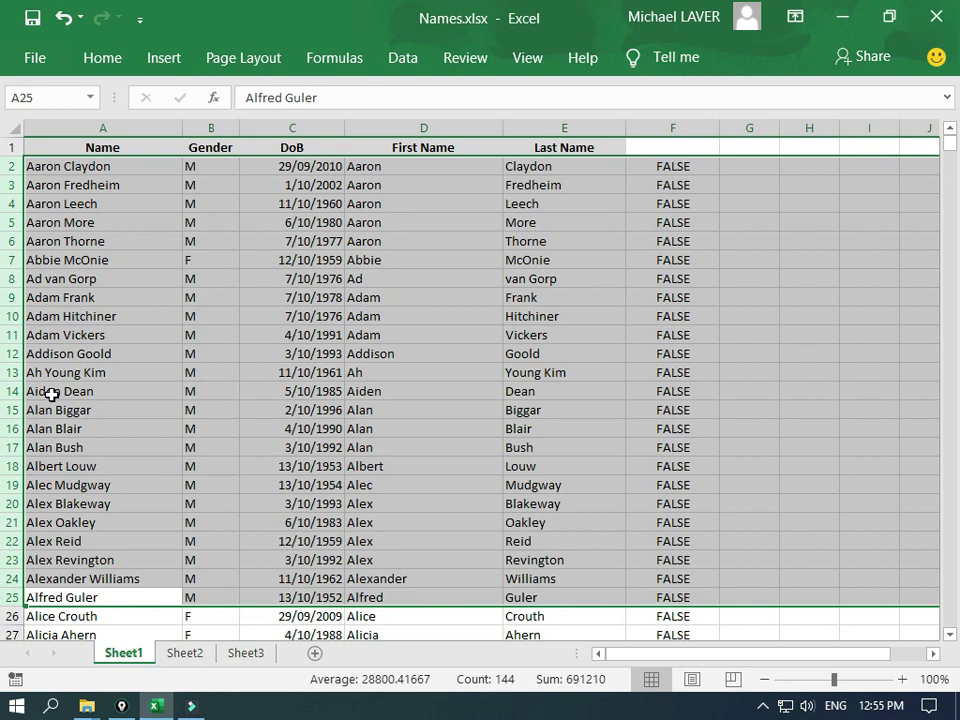
click(748, 390)
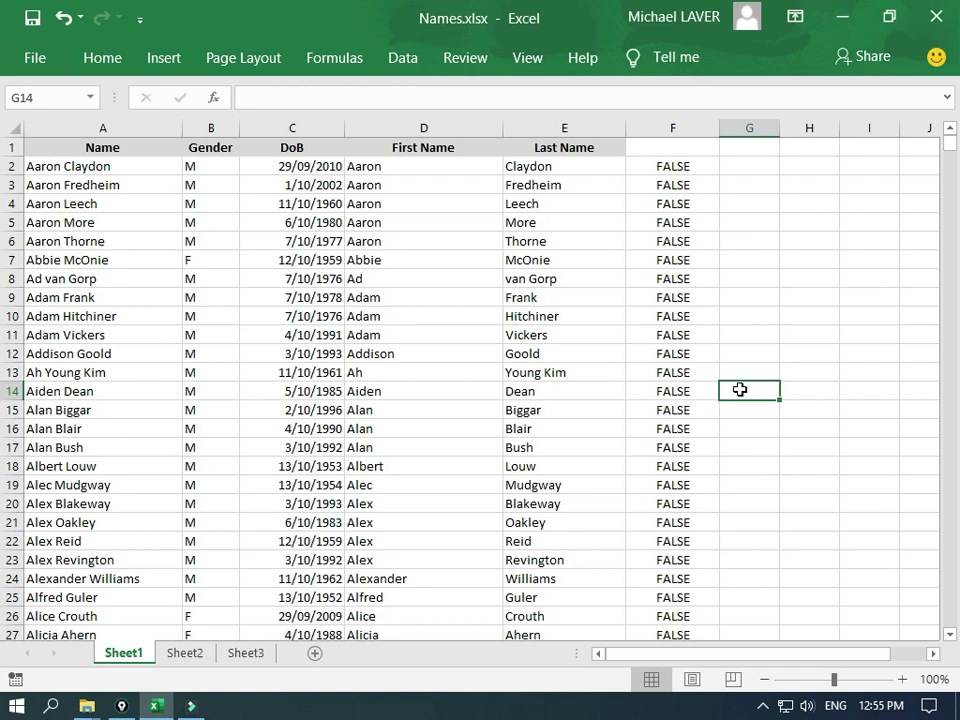
key(ctrl+s)
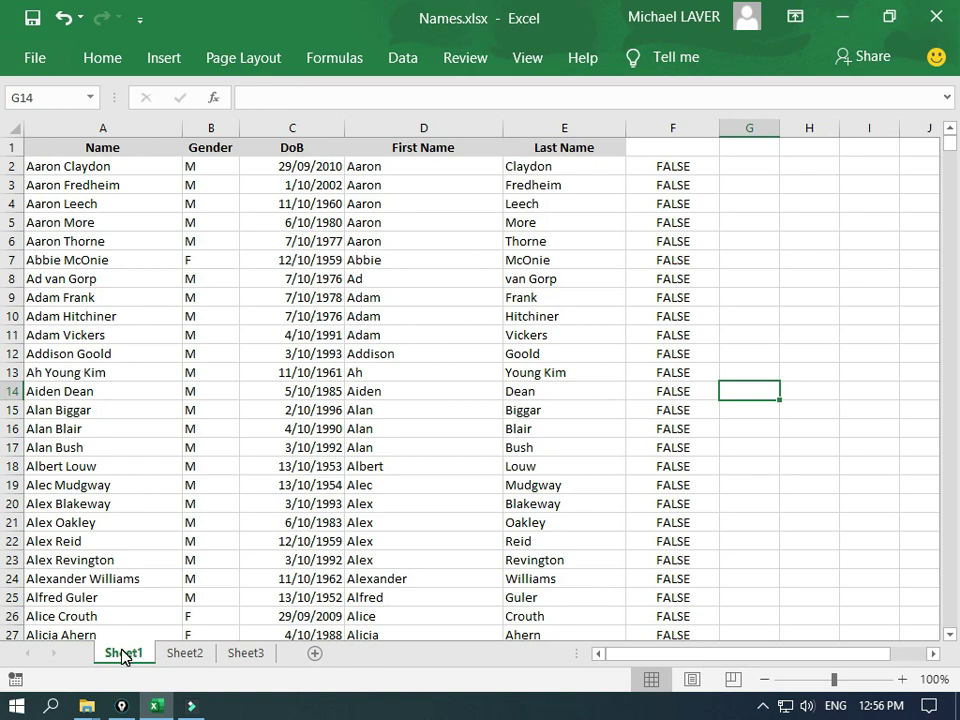
Delete the whole duplicate-flag column F from the sheet
click(663, 126)
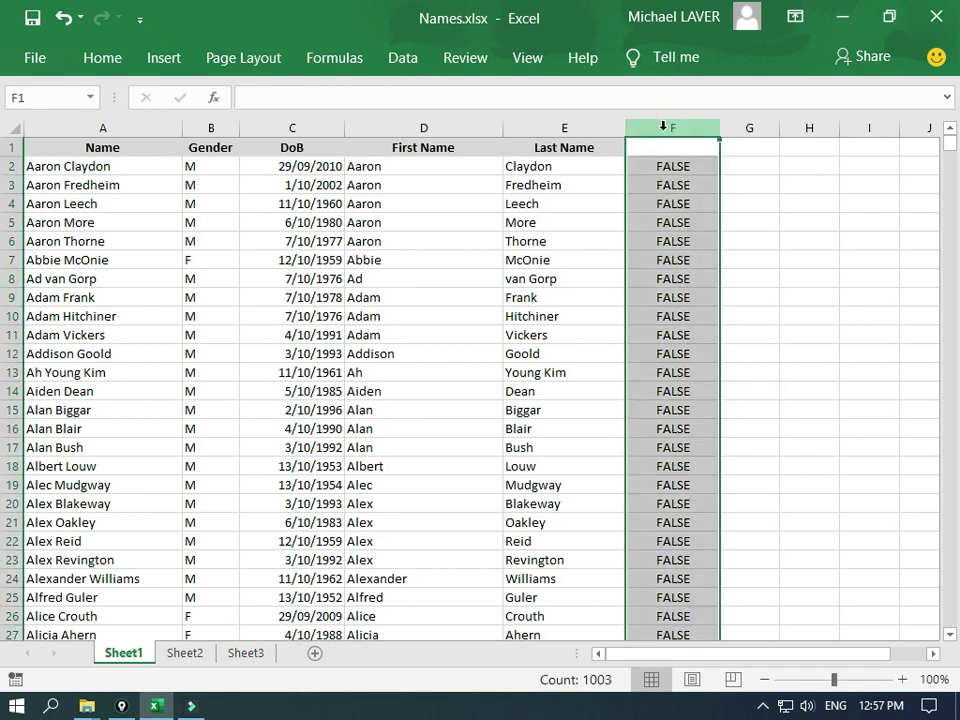
right_click(663, 126)
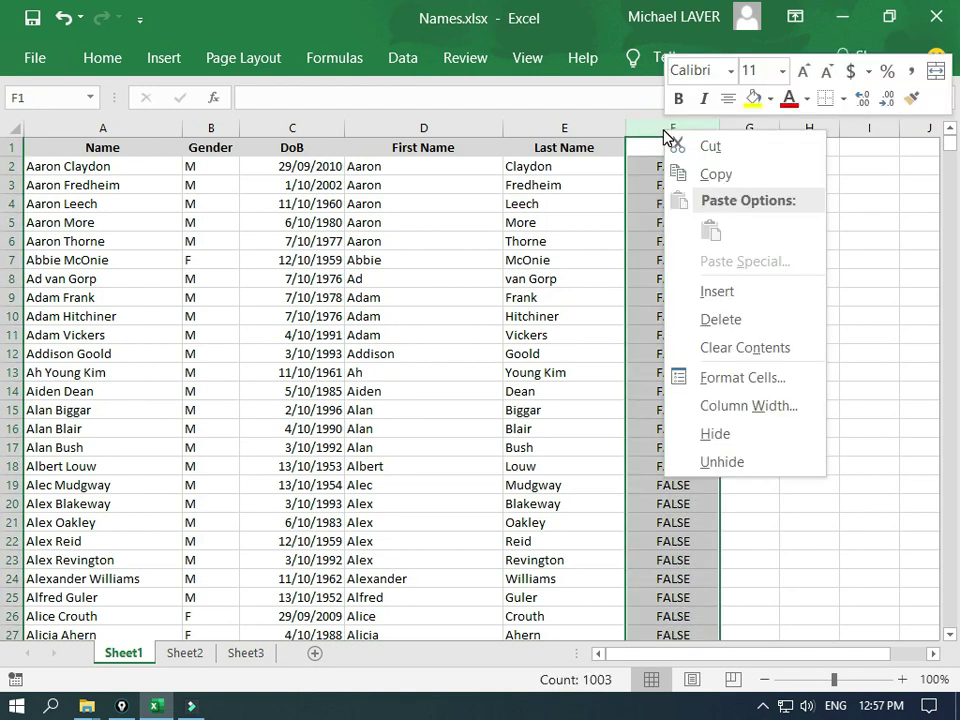
click(697, 320)
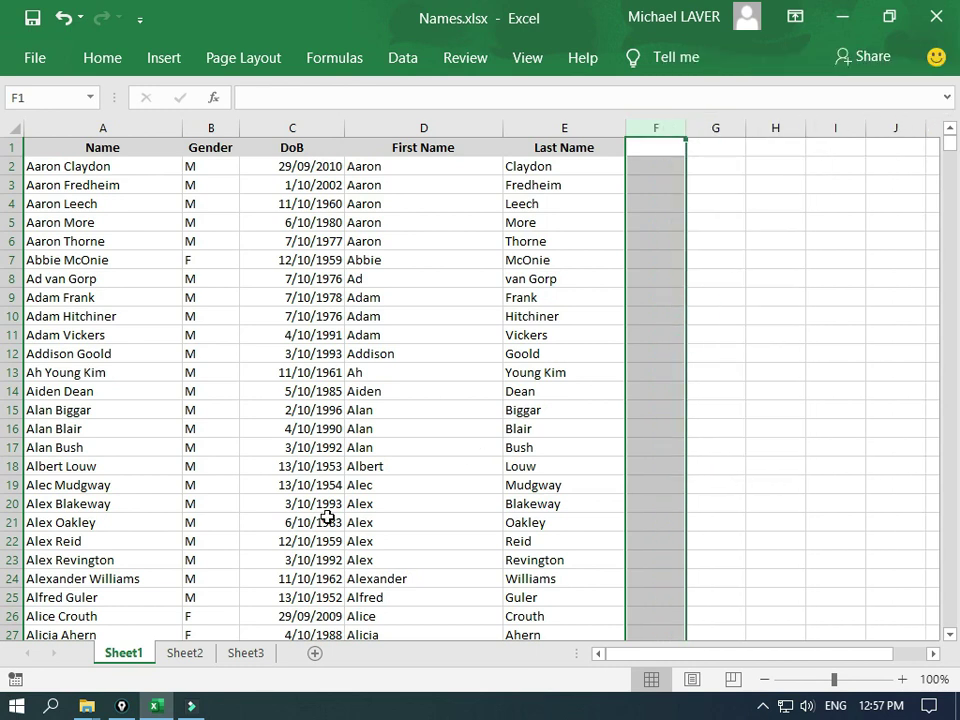
Rename Sheet1 as "Part 1"
right_click(129, 663)
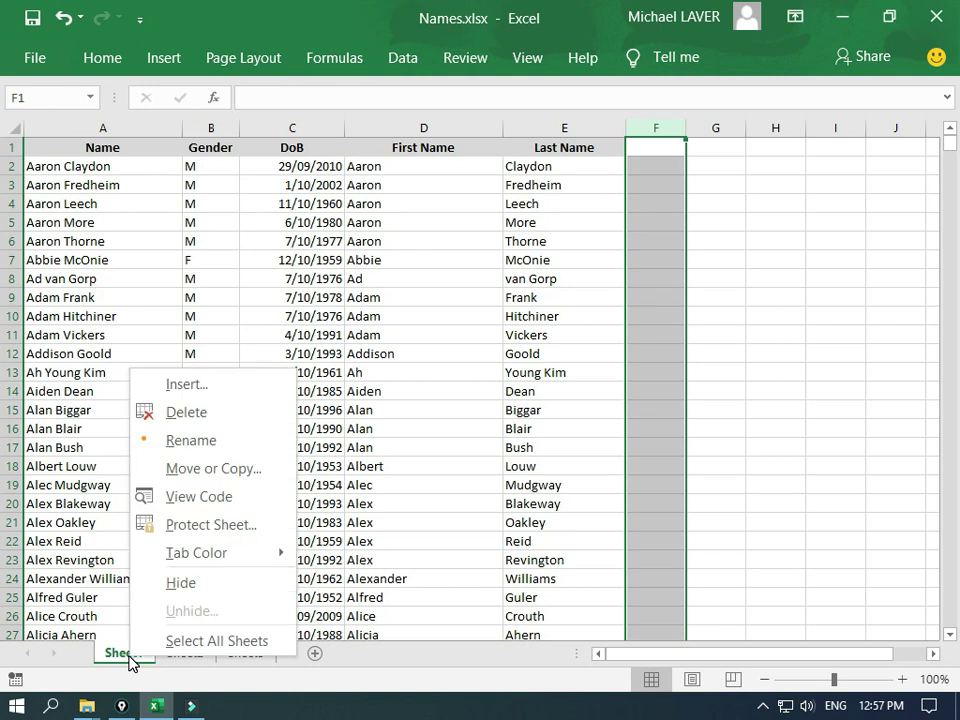
click(190, 440)
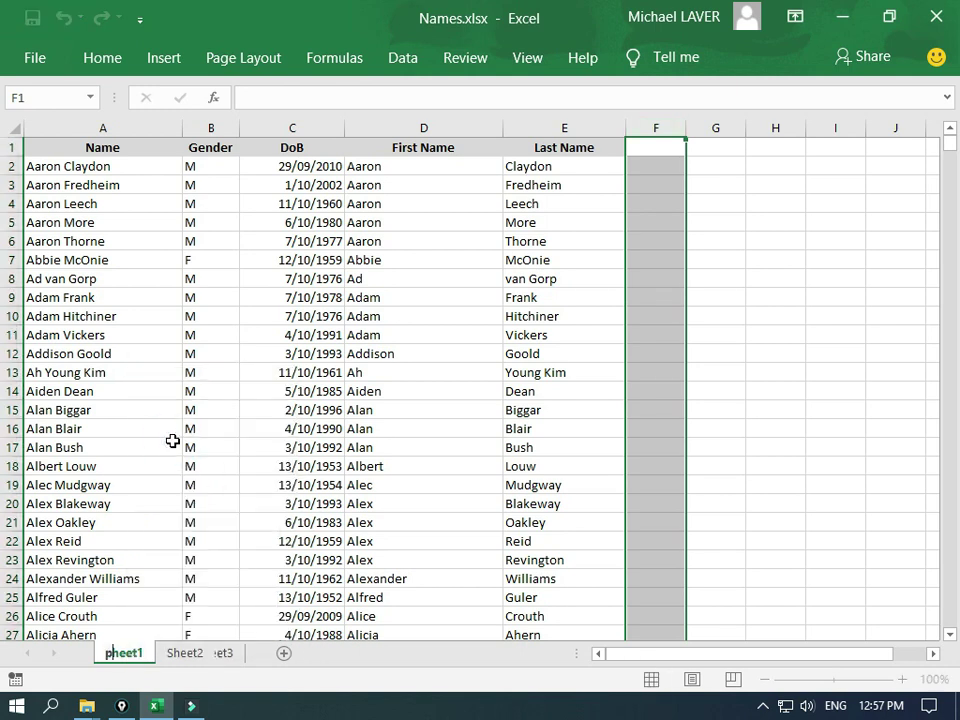
text(pART)
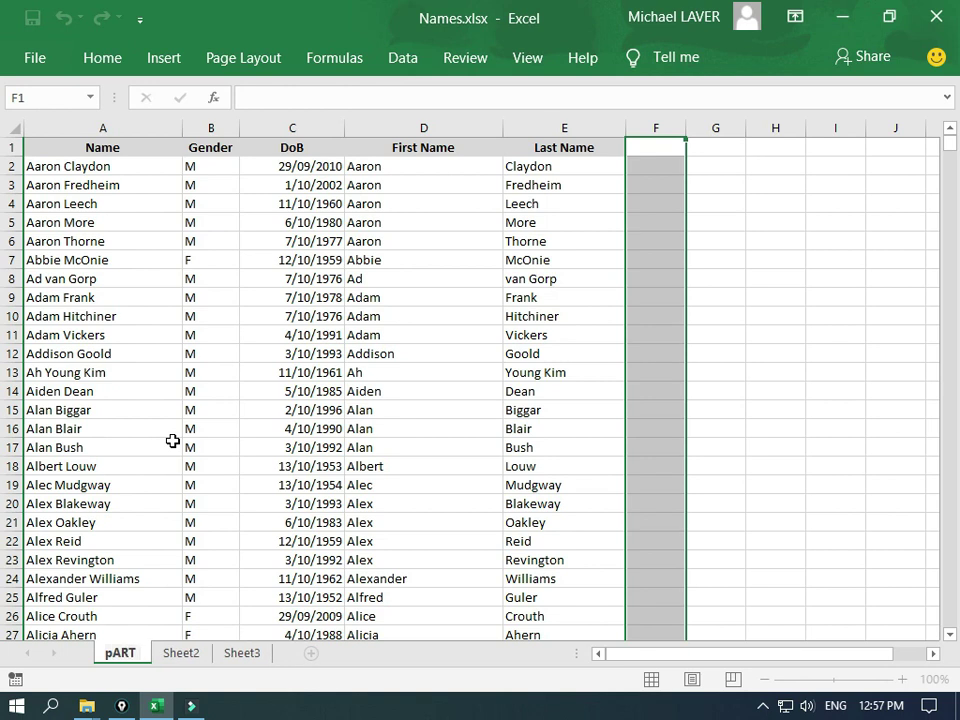
text( 1)
key(BackSpace)
key(BackSpace)
key(BackSpace)
key(BackSpace)
key(BackSpace)
key(BackSpace)
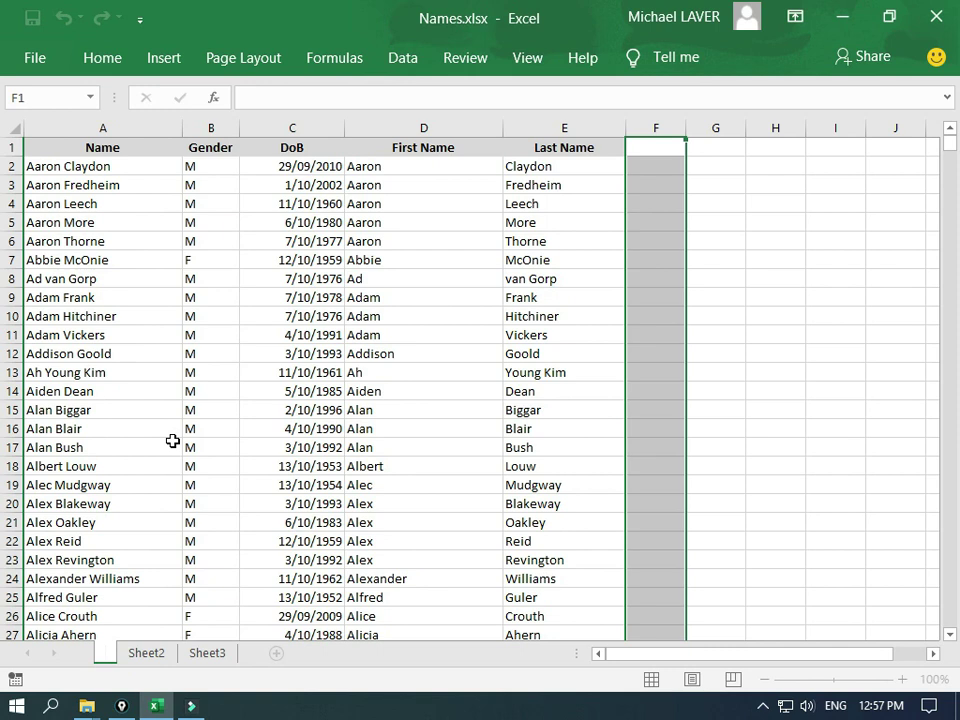
text(Part 1)
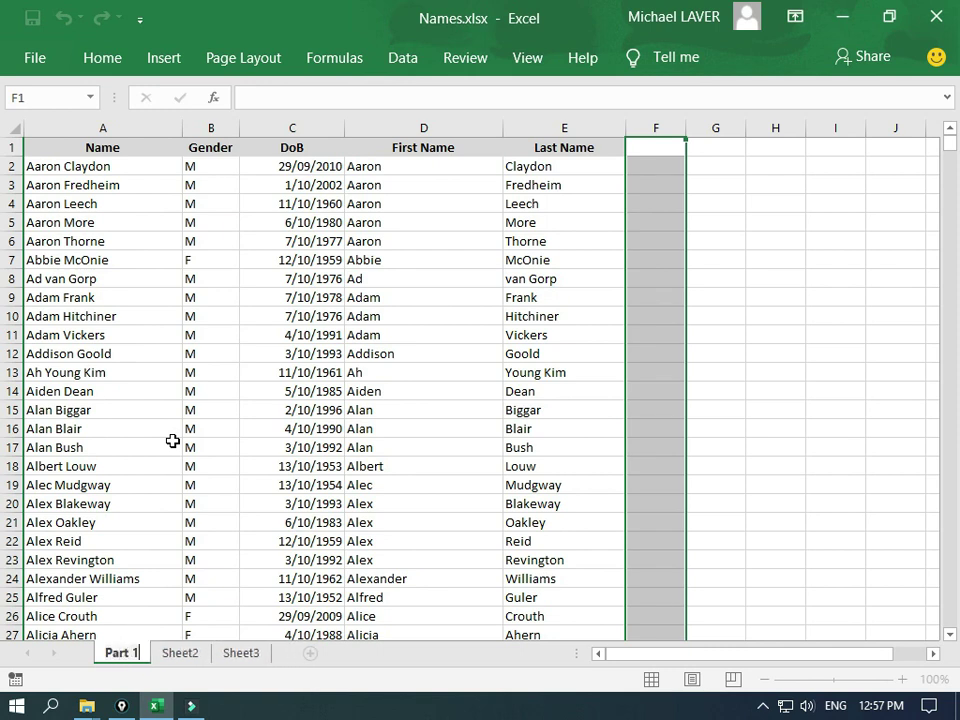
key(Return)
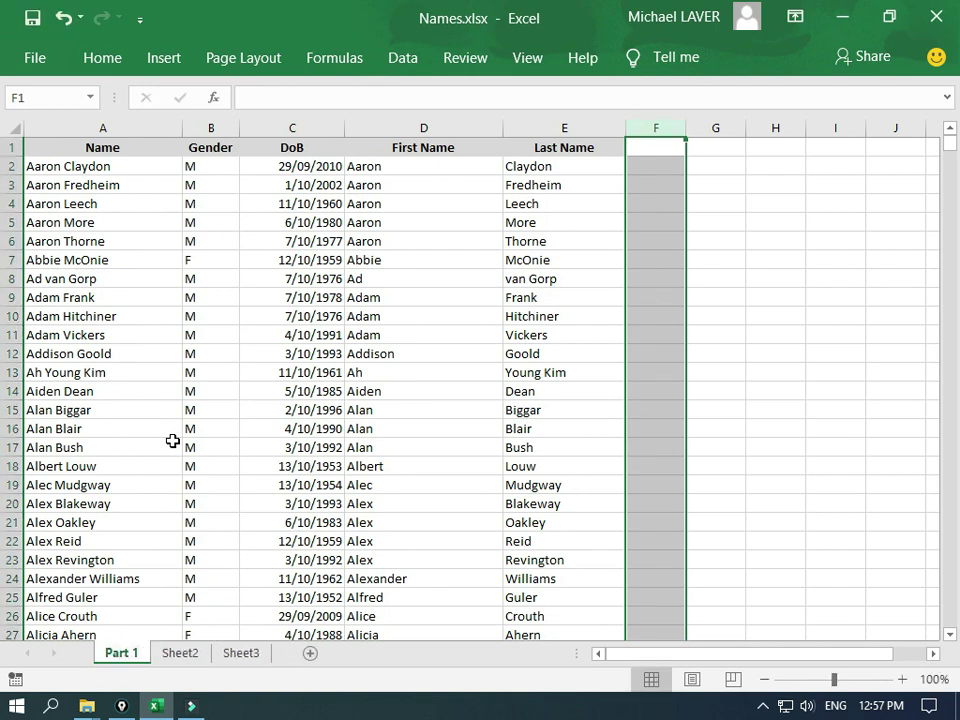
Create a copy of the Part 1 sheet at the end of the same workbook and compare it with the original
right_click(122, 663)
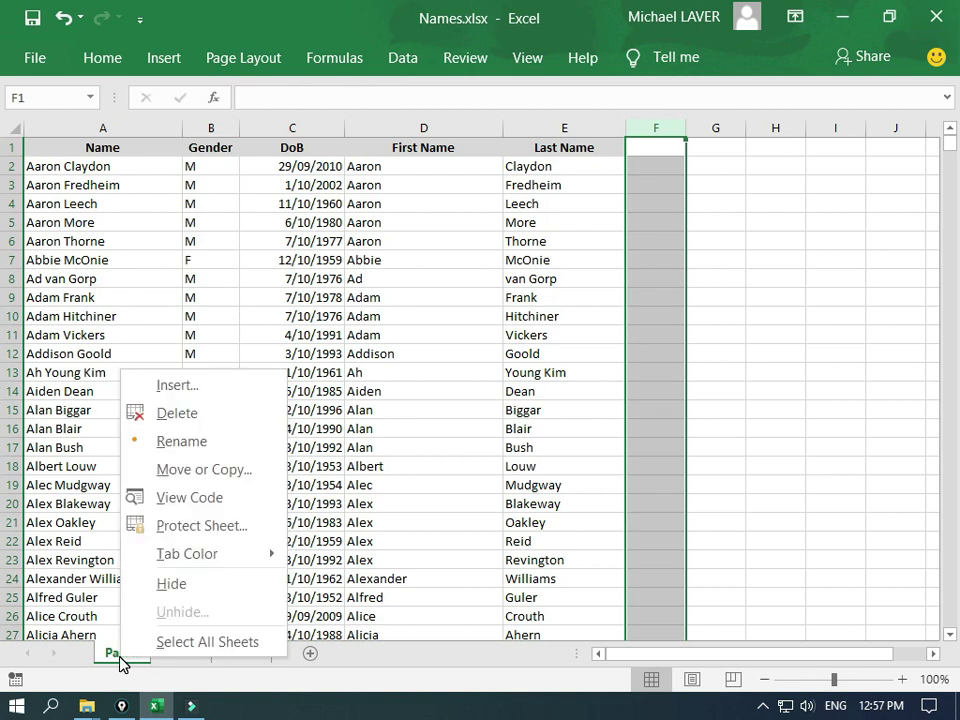
click(194, 479)
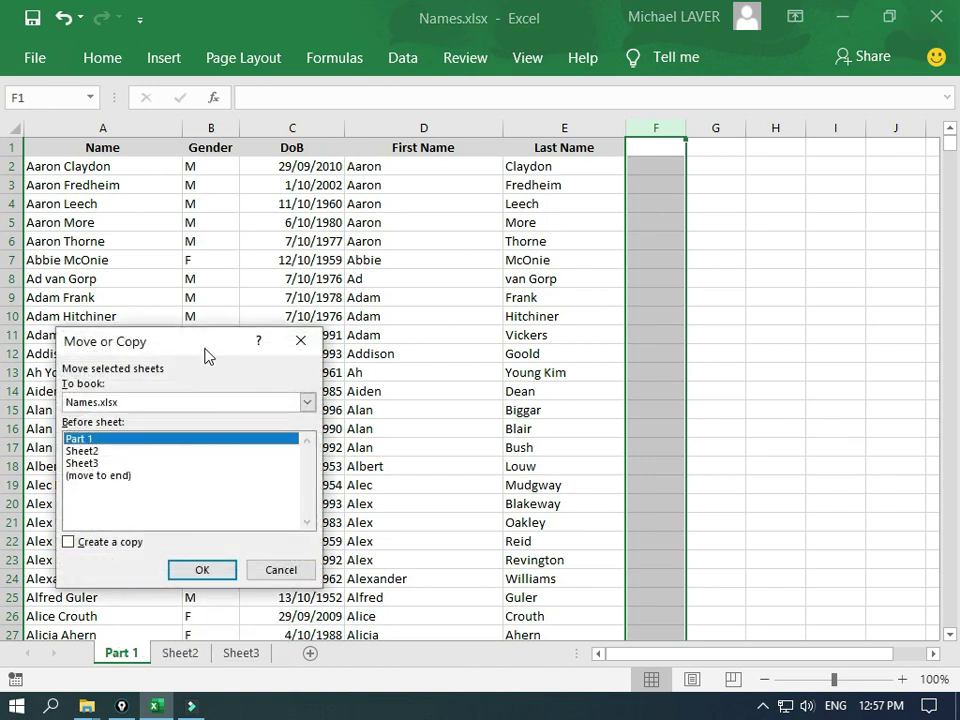
drag(199, 347, 269, 347)
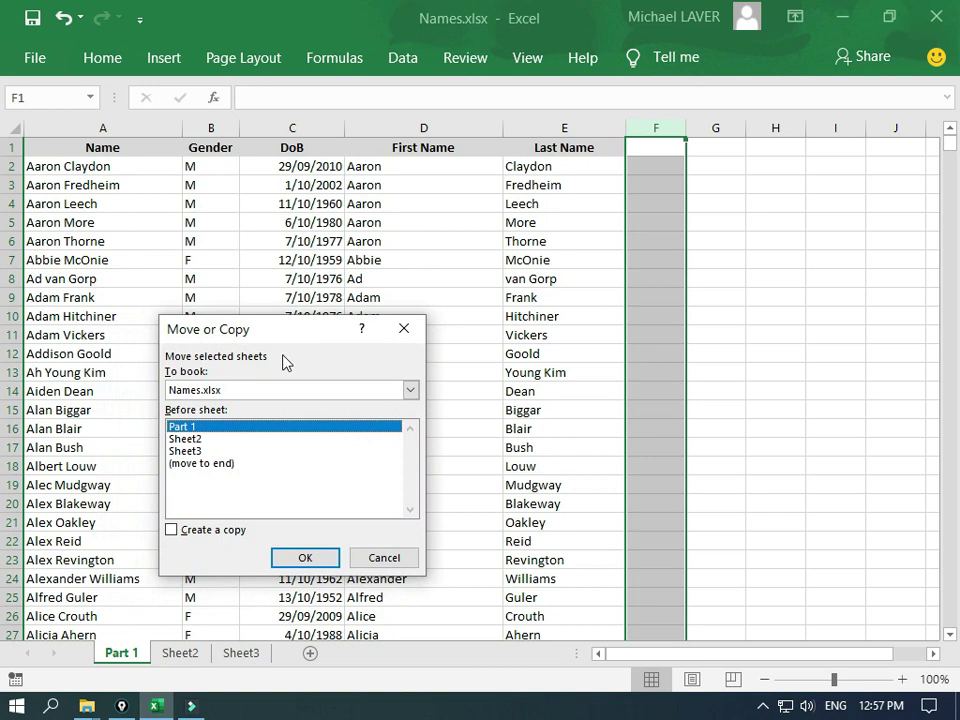
click(181, 466)
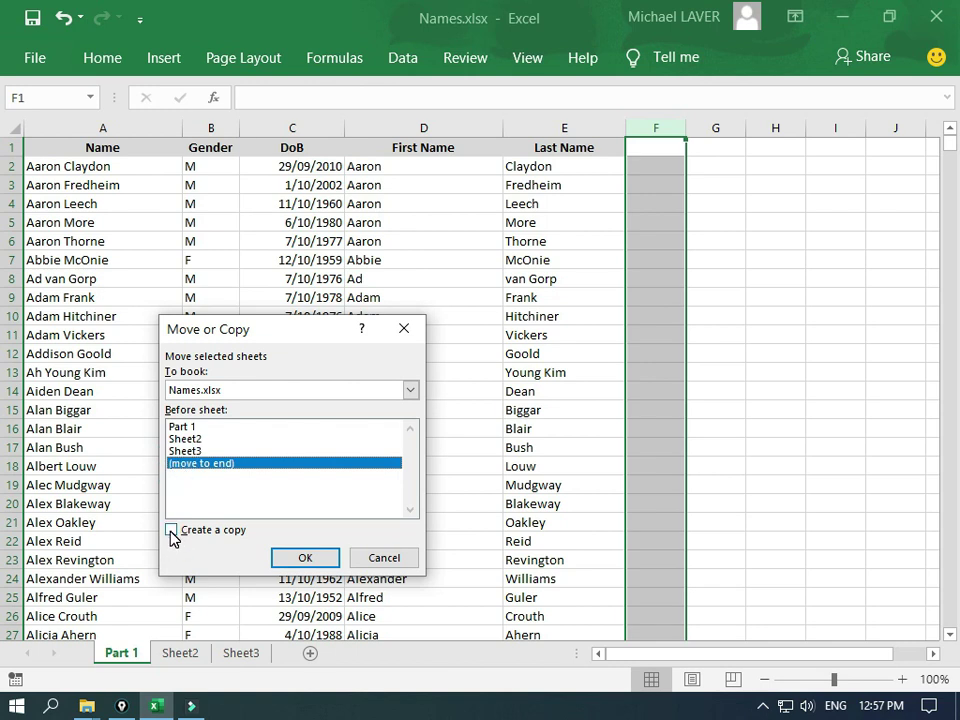
click(172, 531)
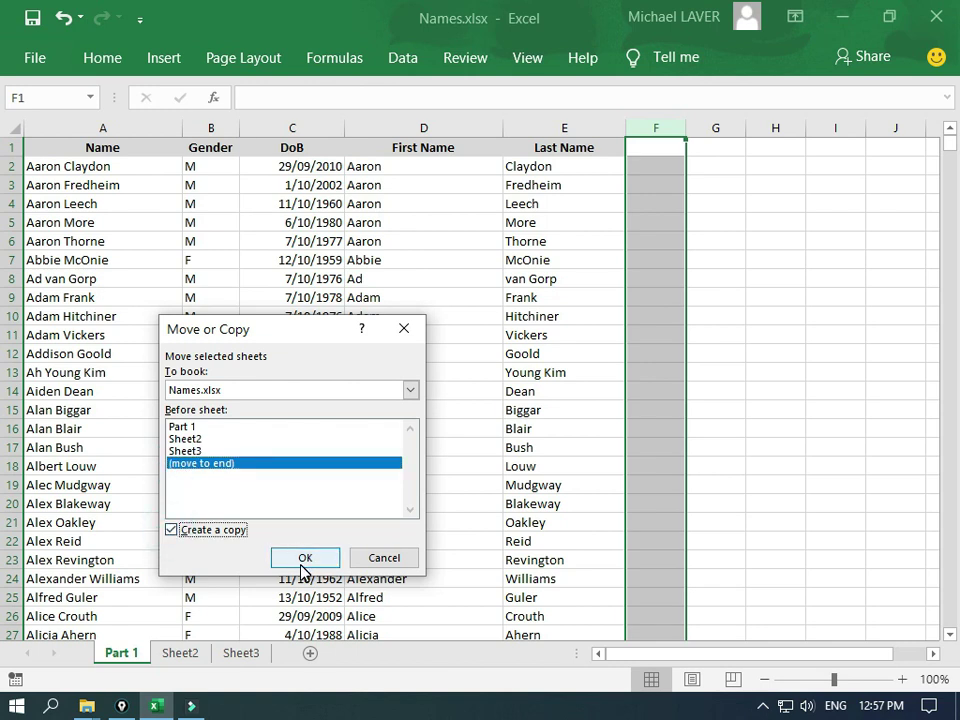
click(305, 558)
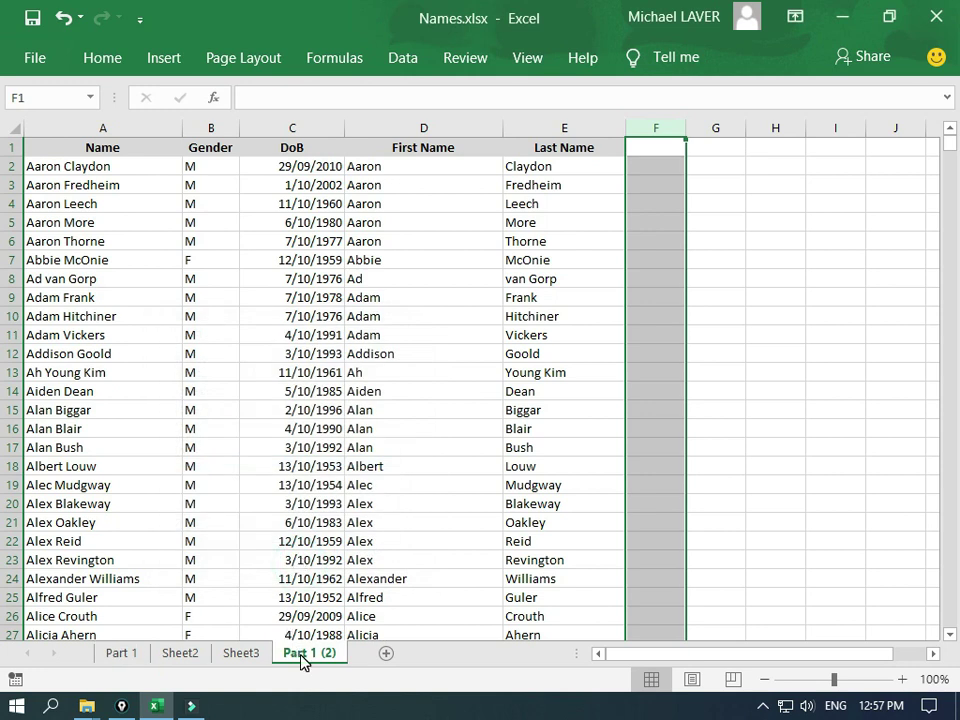
click(116, 656)
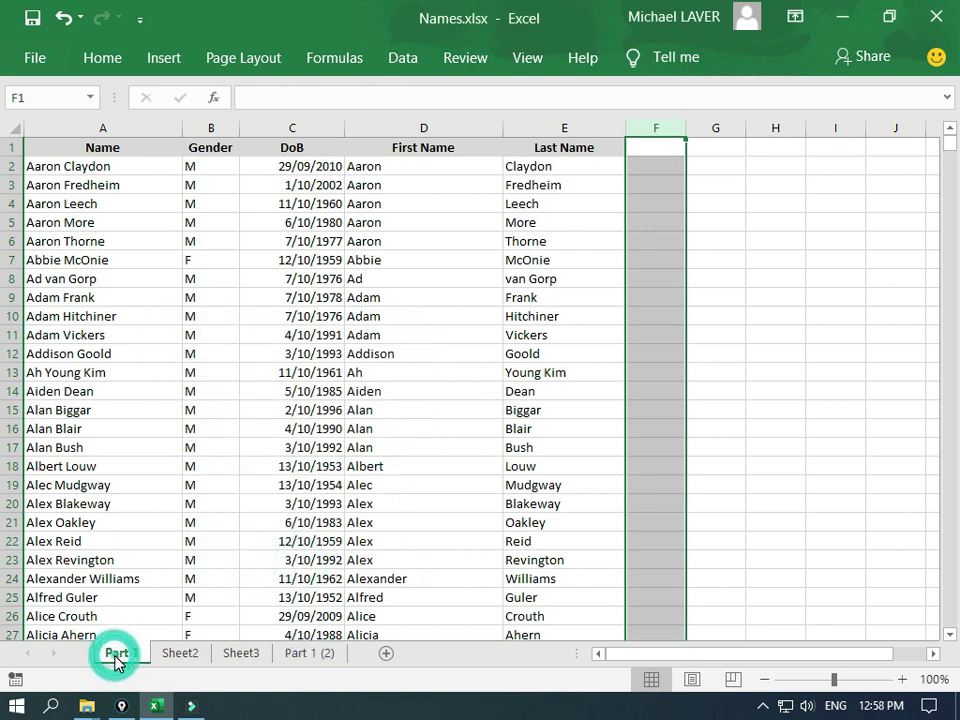
click(297, 660)
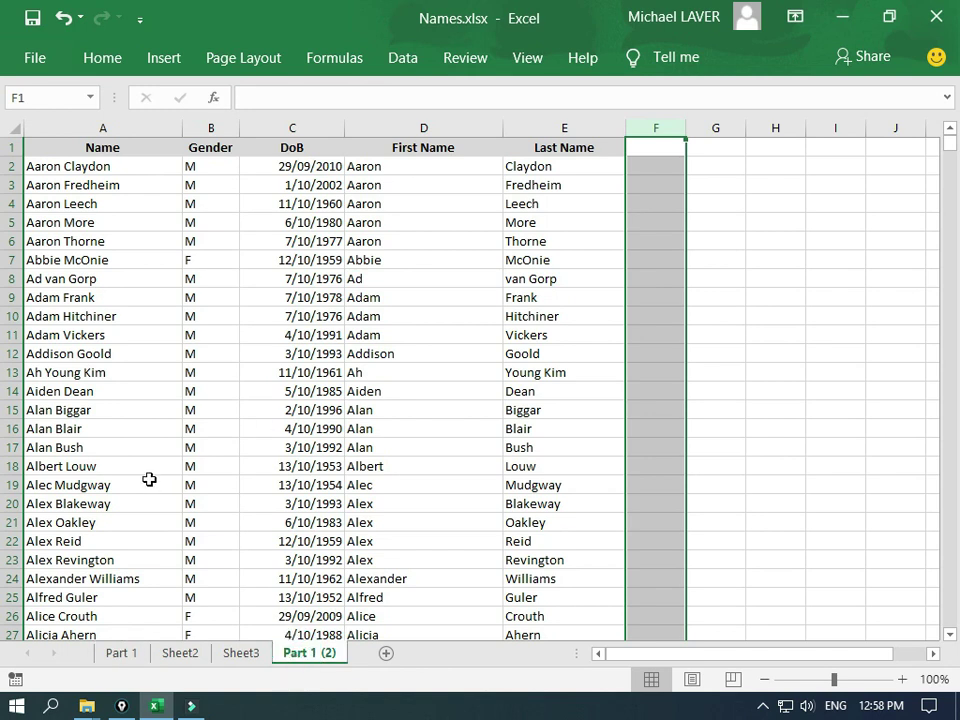
Rename the copied sheet as "Part 2" and move it directly after Part 1, finishing on the Part 1 sheet
right_click(316, 660)
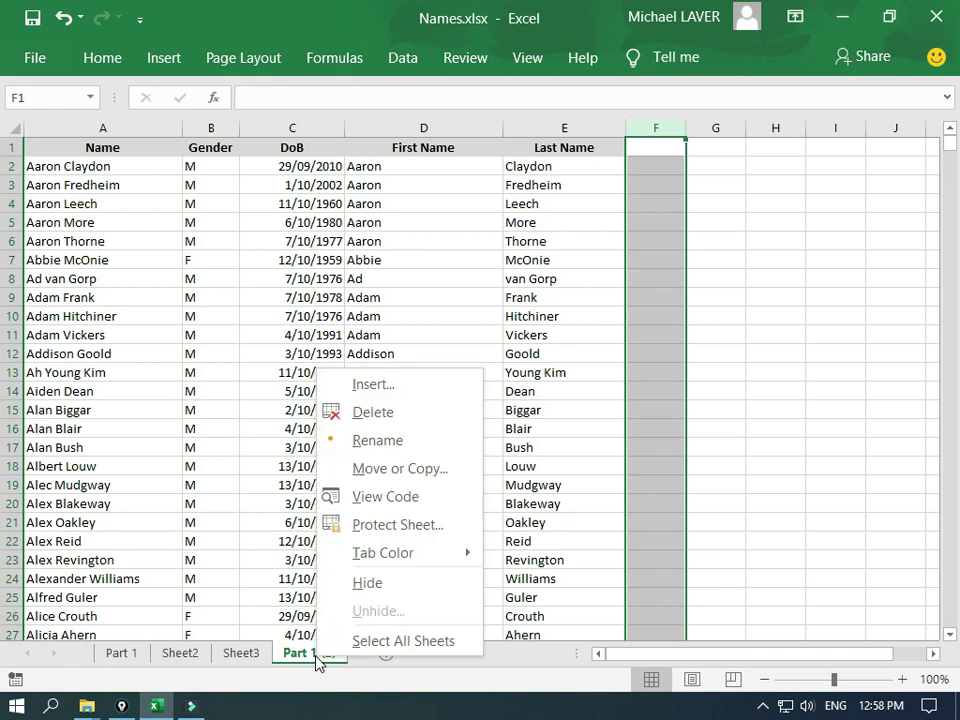
click(383, 441)
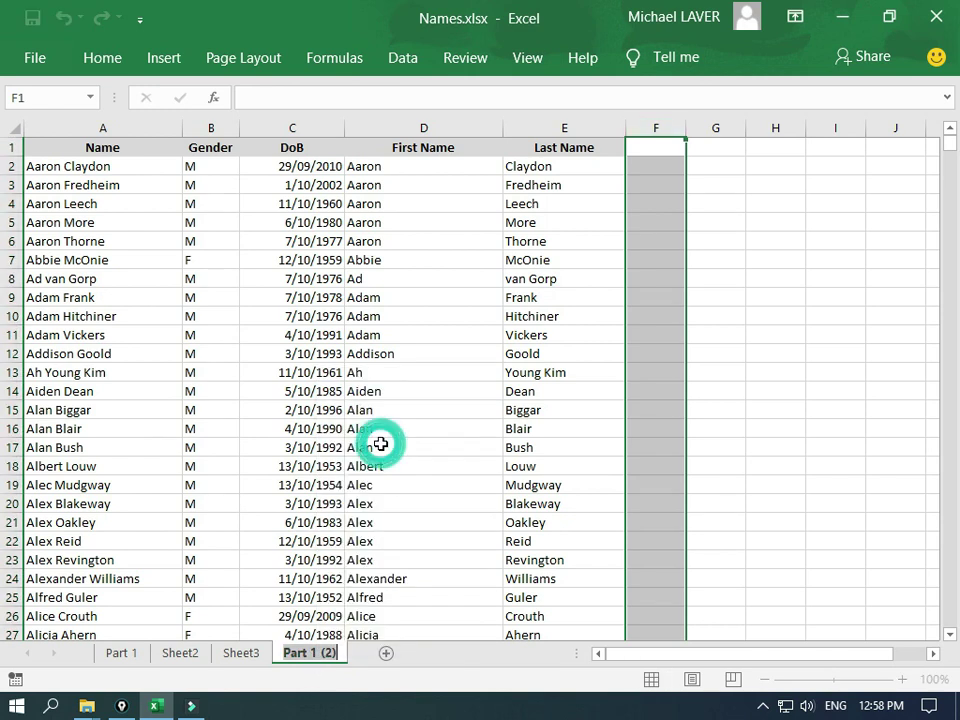
drag(312, 652, 336, 652)
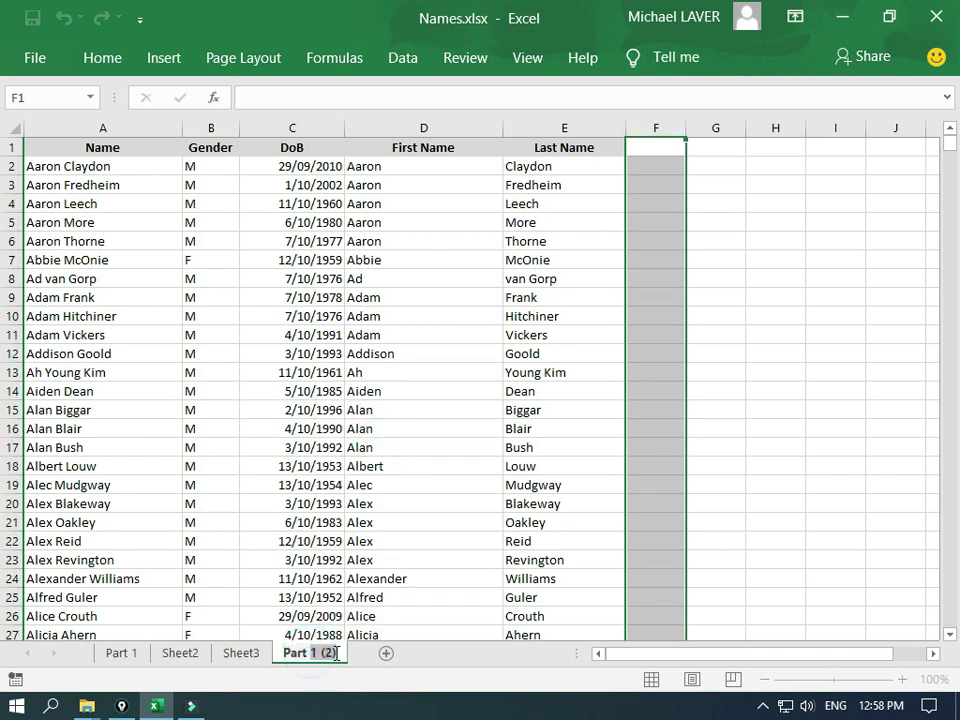
text(2)
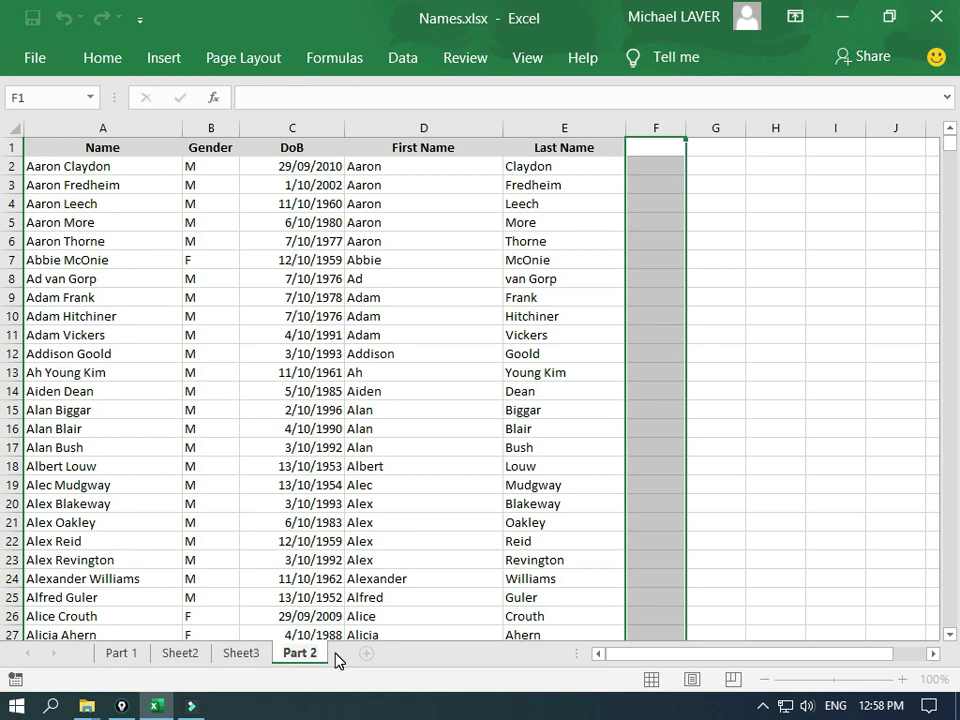
key(Return)
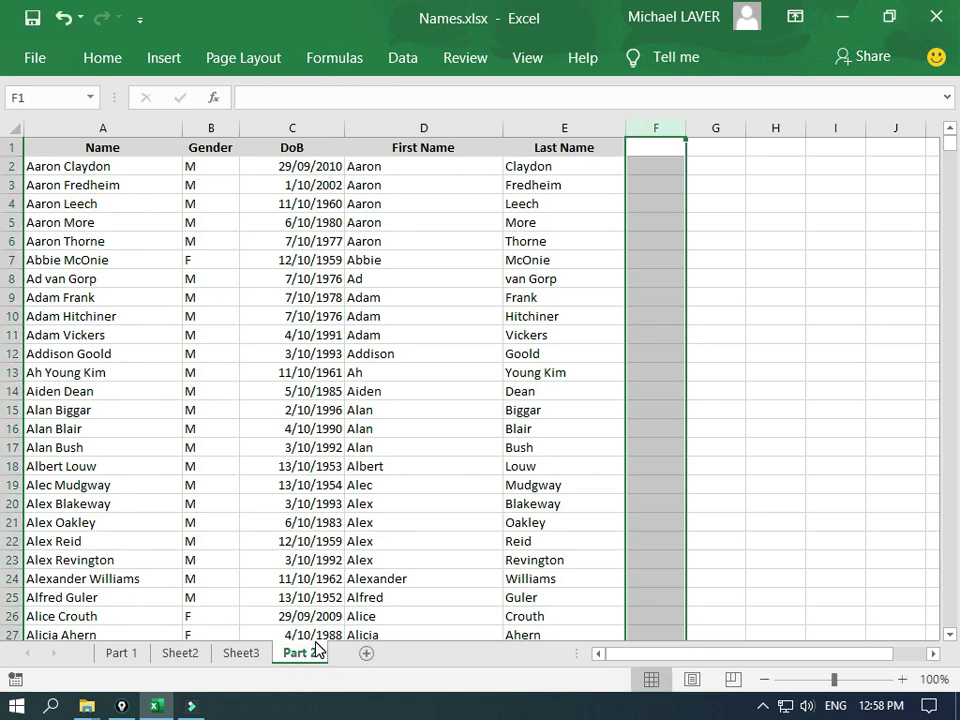
drag(297, 654, 188, 652)
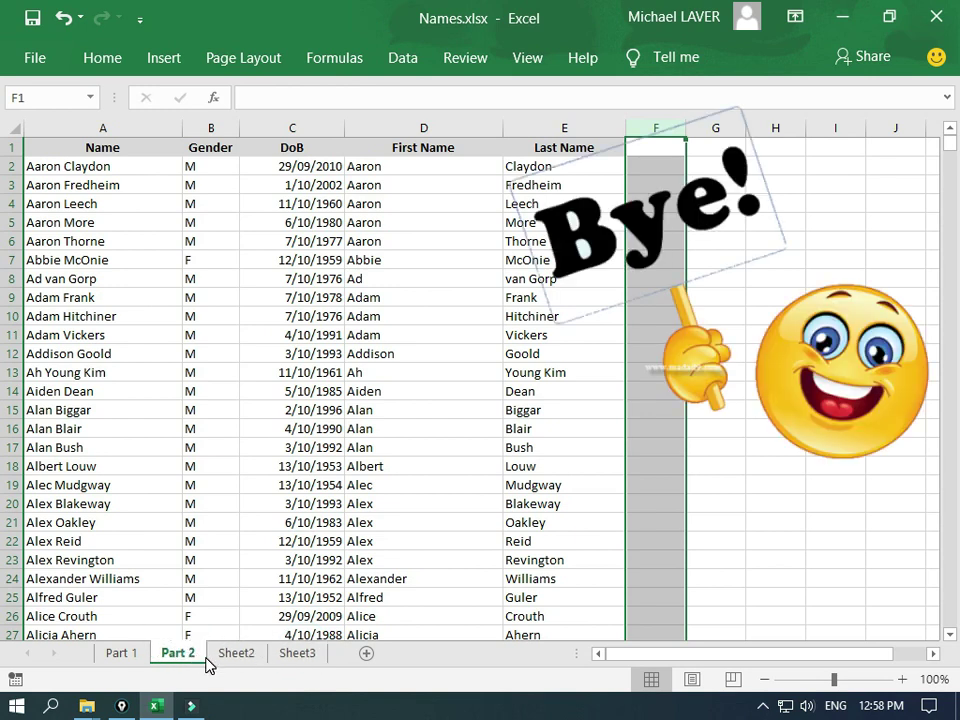
click(121, 653)
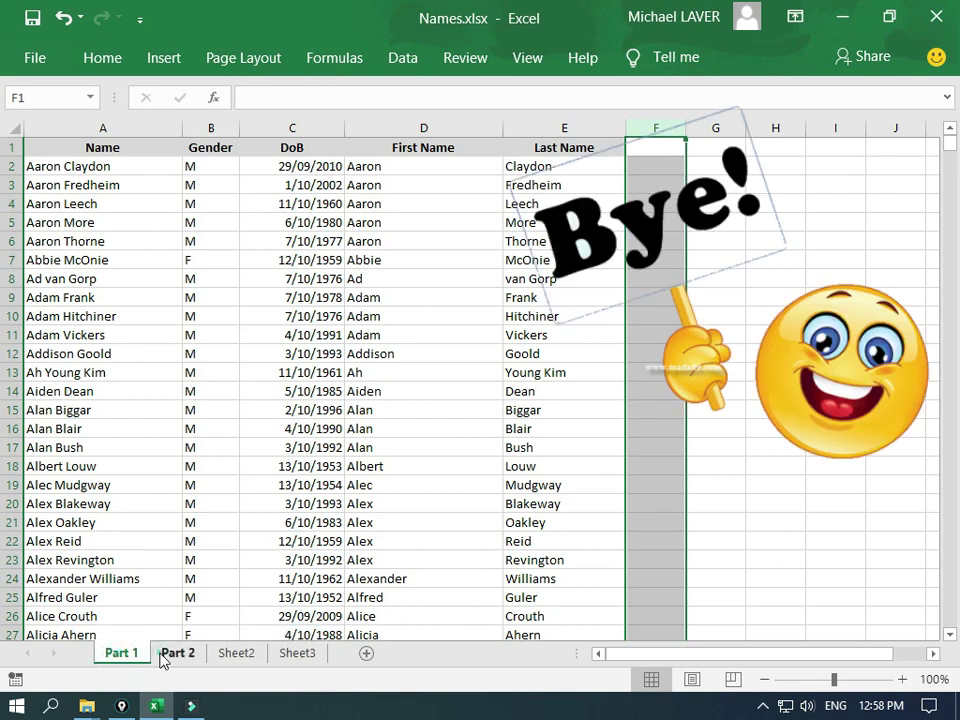